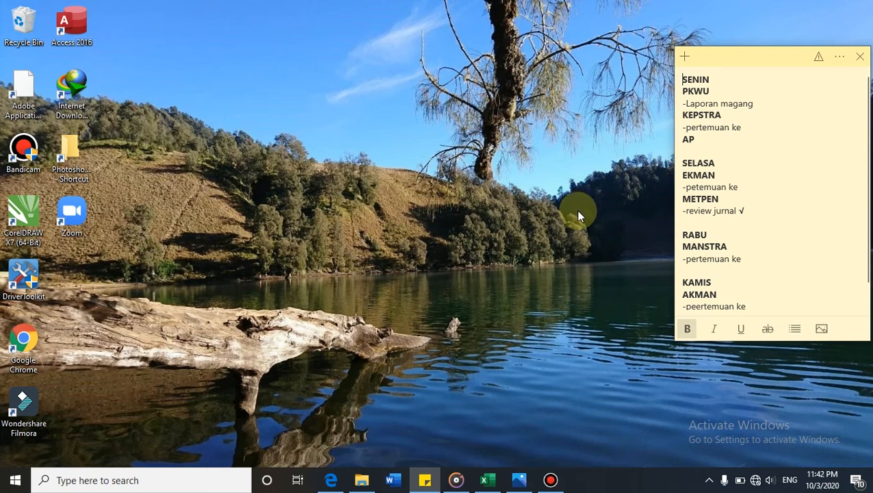
Switch to the open Excel workbook containing the UTS scores on Sheet1.
click(487, 479)
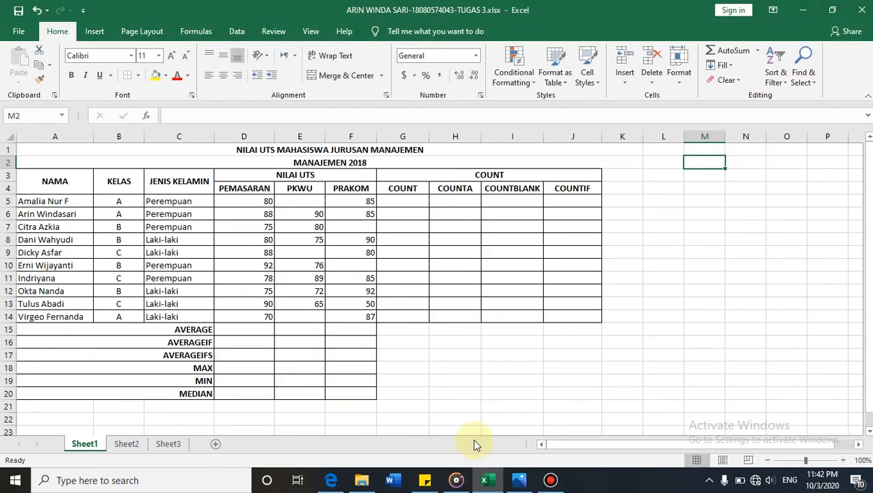
click(452, 406)
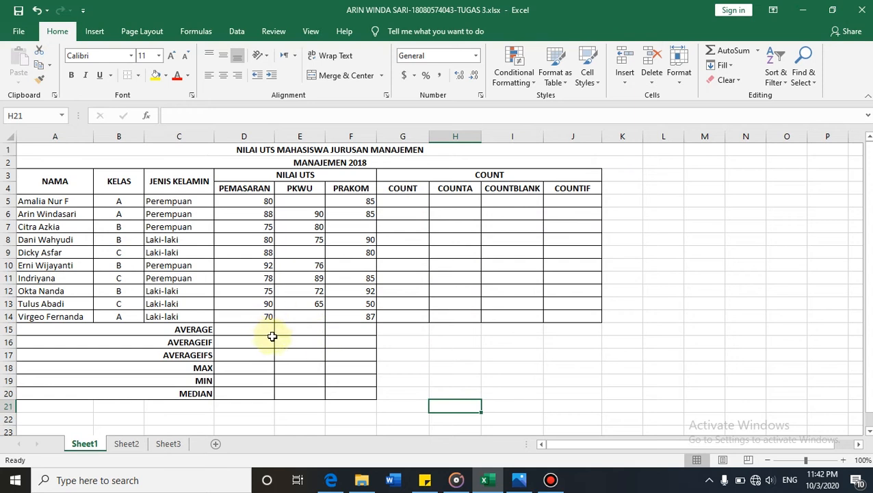
click(194, 357)
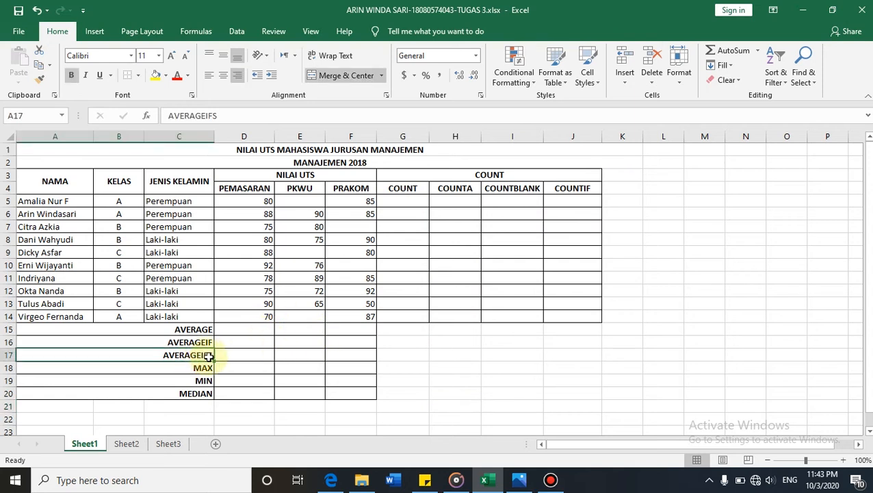
click(198, 396)
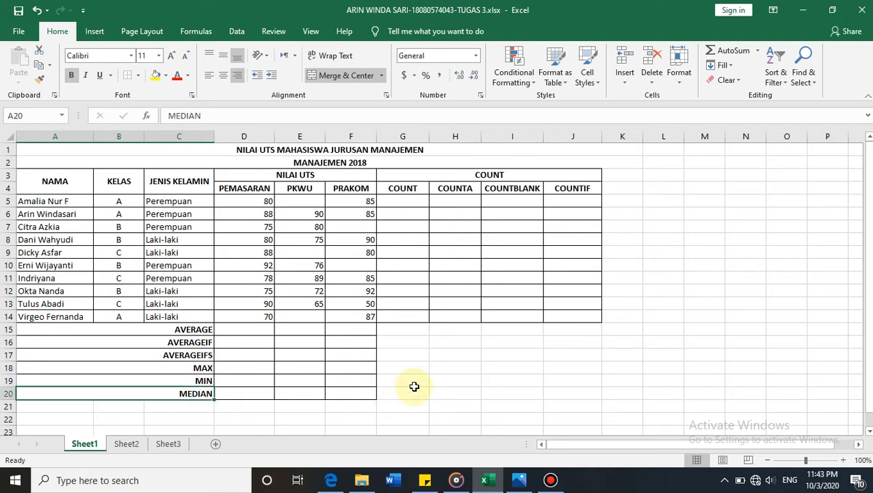
Calculate the PEMASARAN average in D15 with the AVERAGE function over D5:D14.
click(258, 331)
text(=)
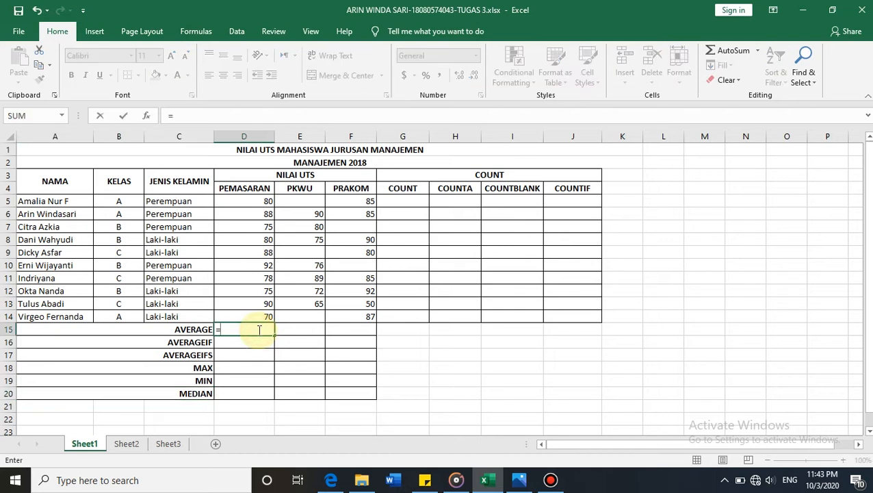
text(ave)
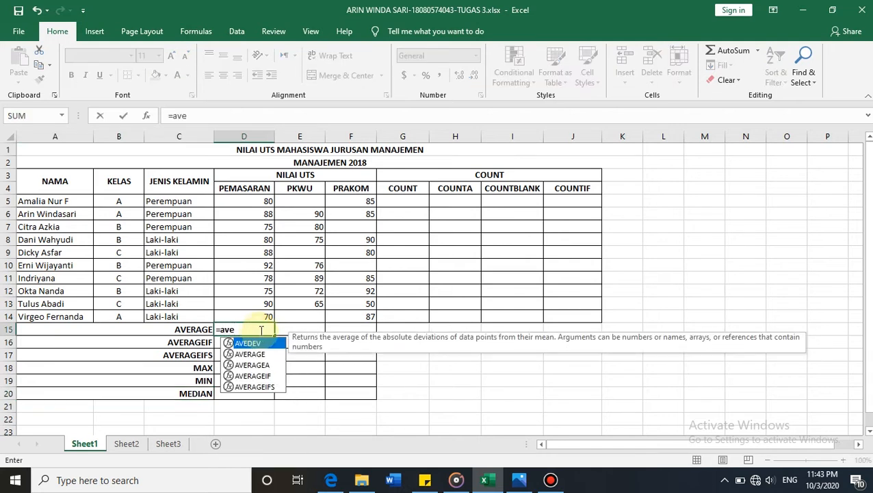
double_click(250, 354)
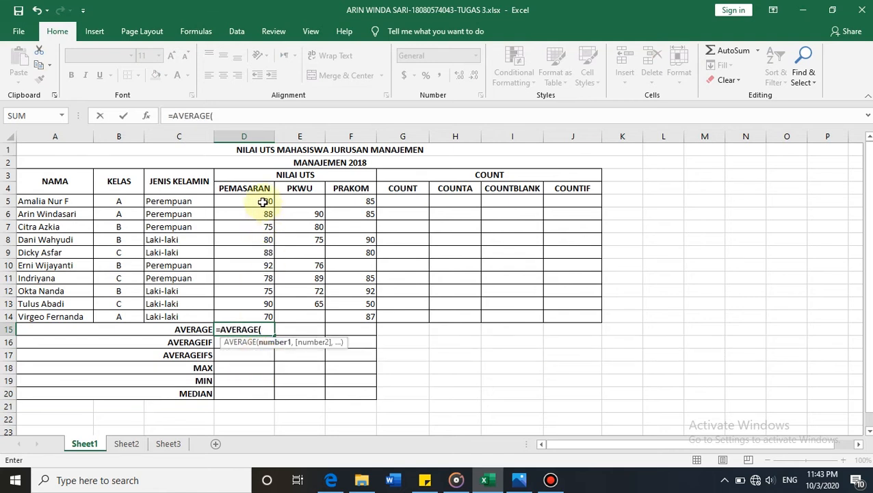
drag(264, 201, 260, 316)
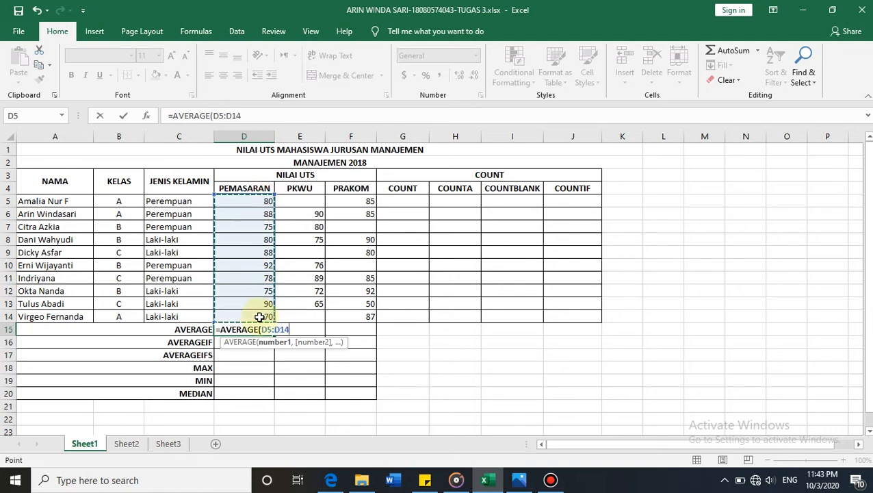
key(Return)
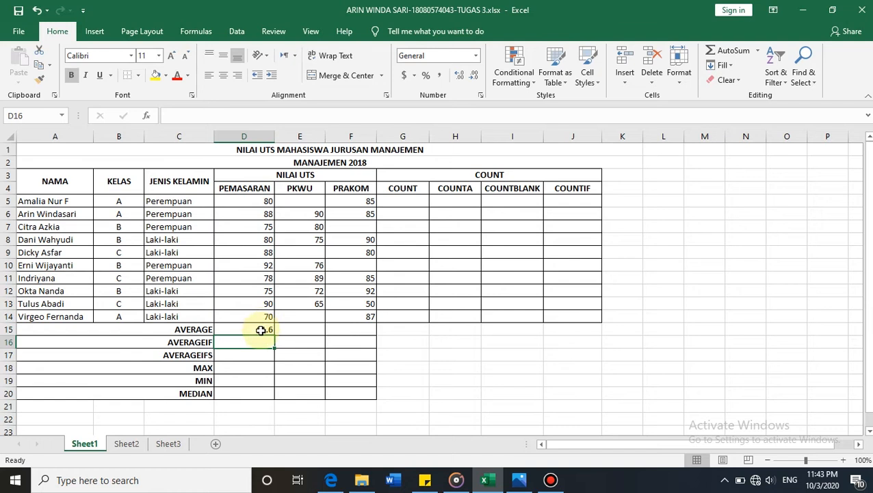
Fill the average formula from D15 across to the PKWU and PRAKOM columns, through F15.
click(261, 330)
drag(274, 334, 357, 330)
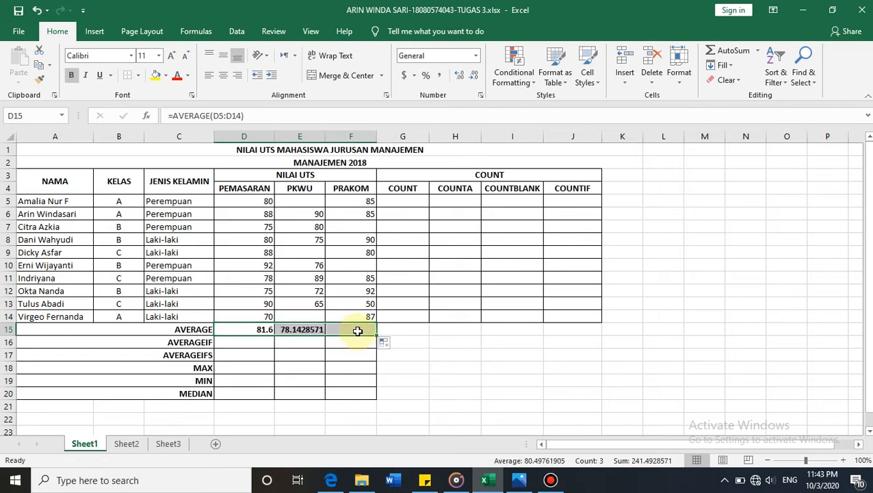
click(264, 340)
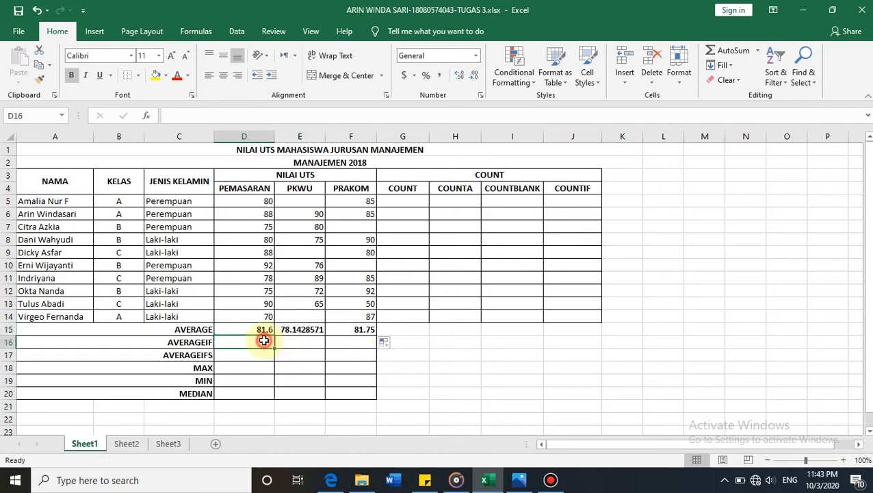
Reduce the PKWU average in E15 to two decimal places.
click(307, 330)
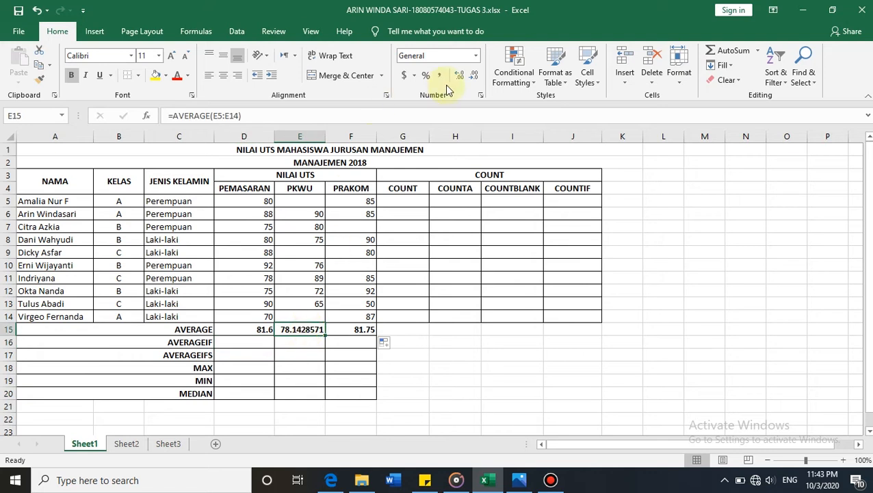
click(476, 76)
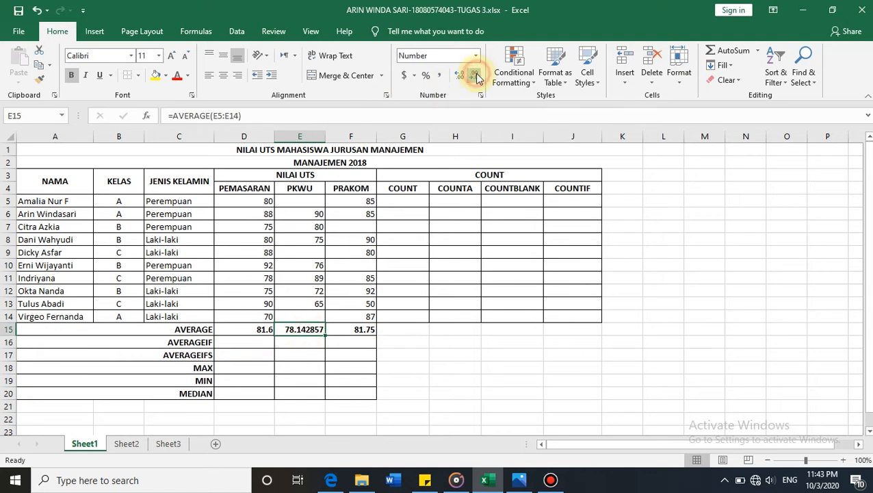
click(476, 75)
click(476, 75)
click(476, 75)
click(476, 76)
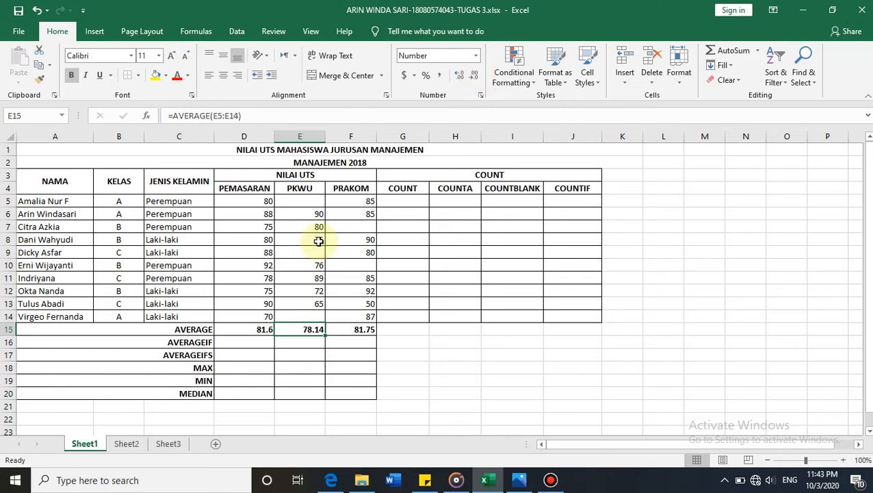
Start an AVERAGEIF formula in D16 and set its Range argument to the gender cells C5:C14.
click(238, 343)
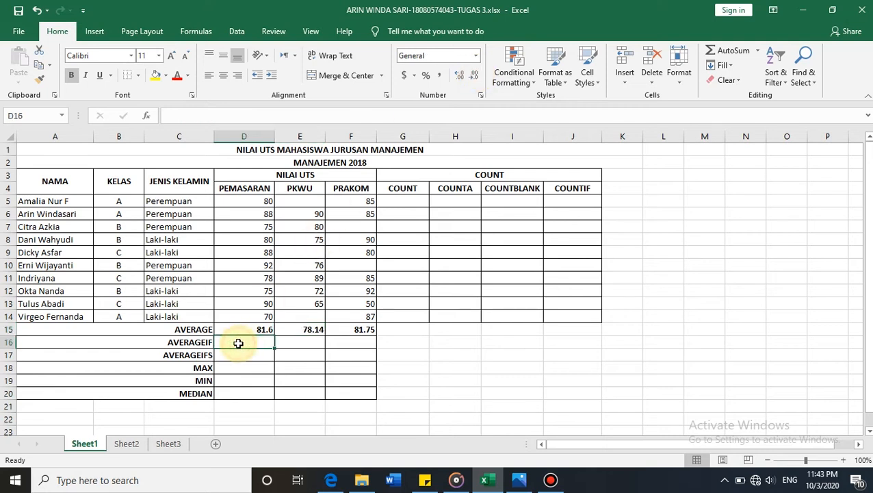
text(=a)
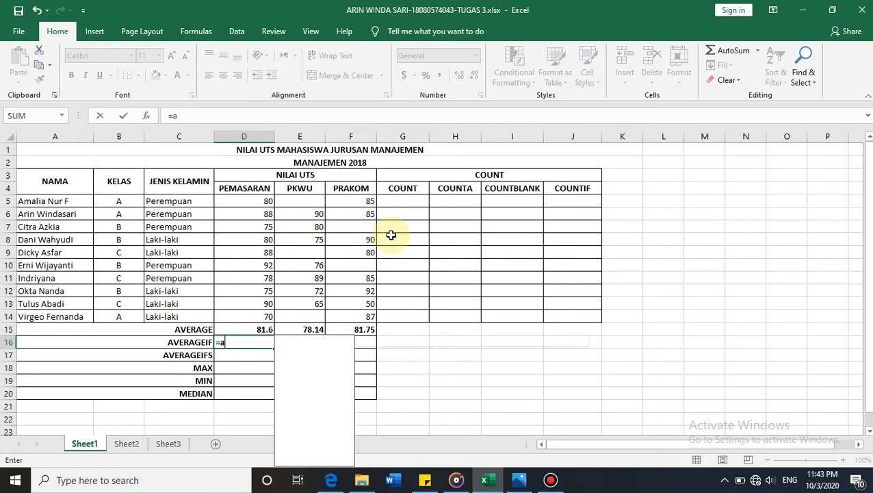
text(vera)
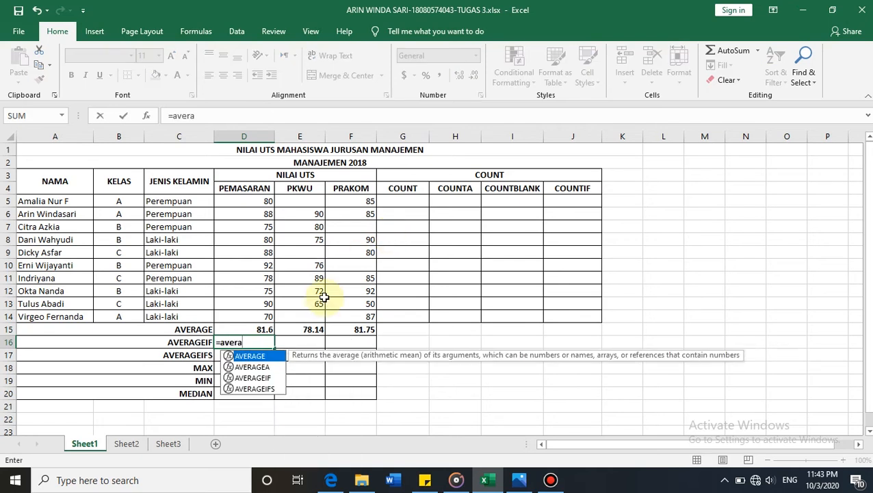
double_click(260, 378)
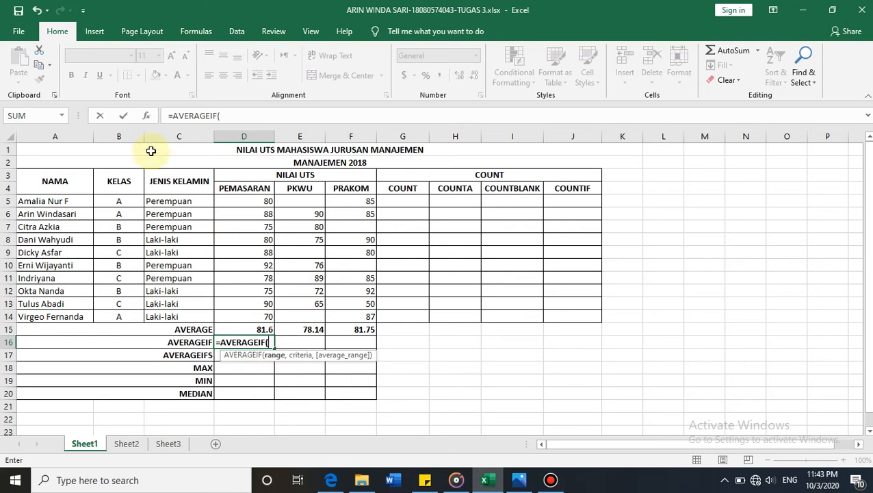
click(146, 120)
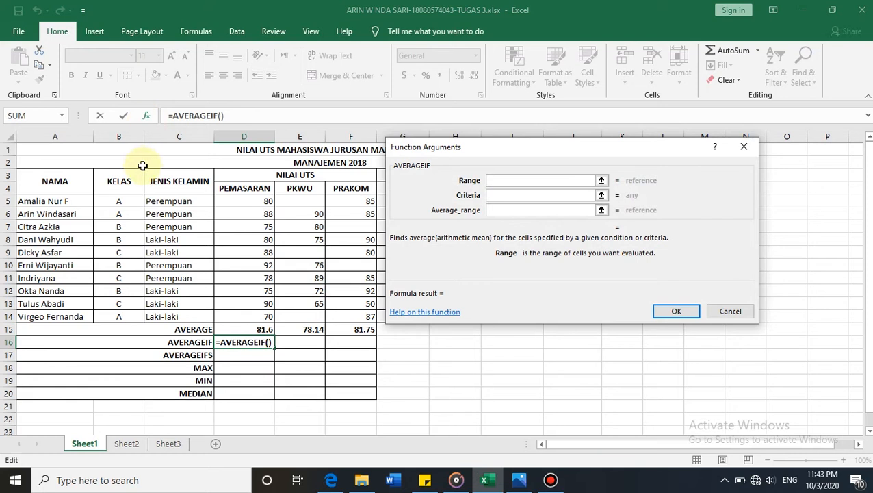
click(168, 203)
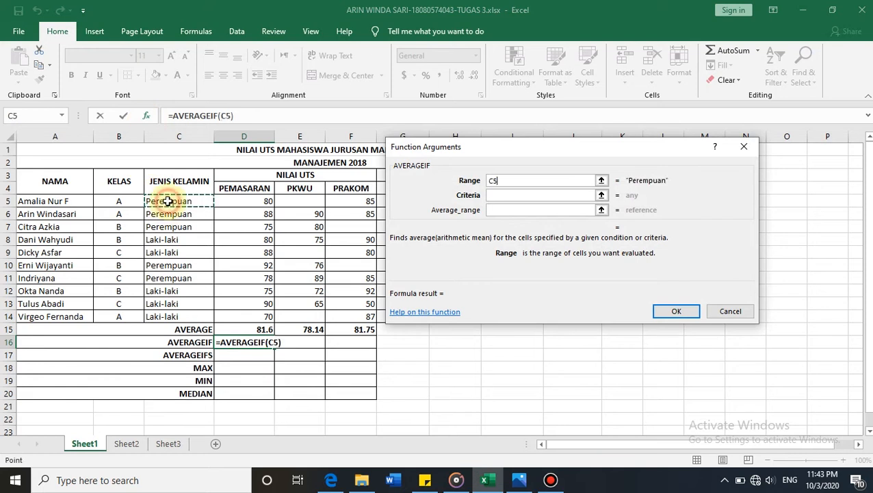
drag(168, 221, 166, 317)
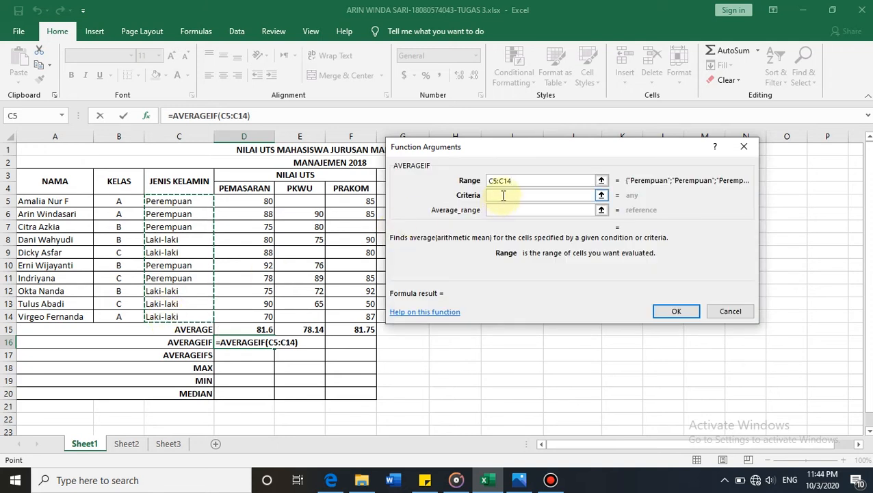
Complete the AVERAGEIF formula in D16 with the criteria "perempuan" and the average range D5:D14.
click(503, 197)
text(perm)
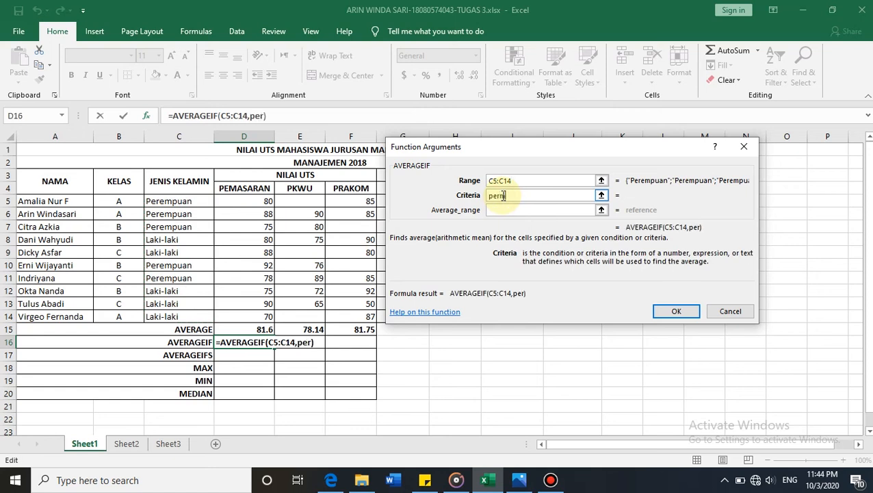
text(epuan)
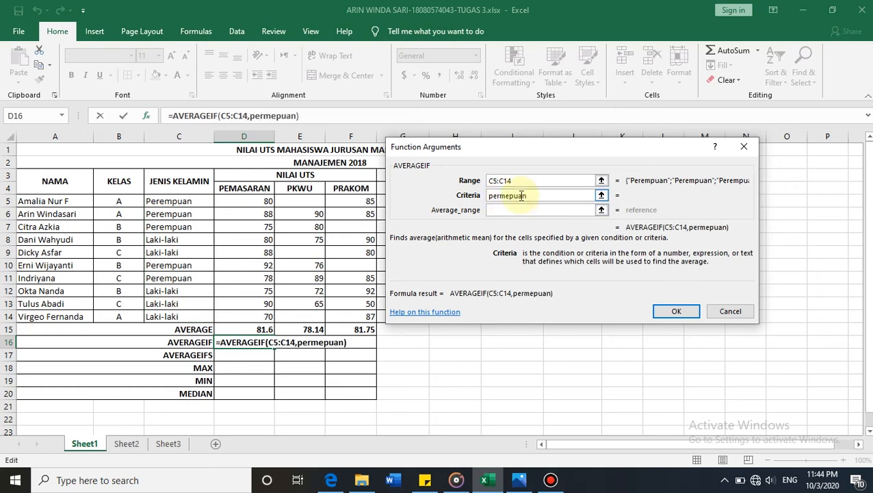
click(509, 196)
key(BackSpace)
key(BackSpace)
text(em)
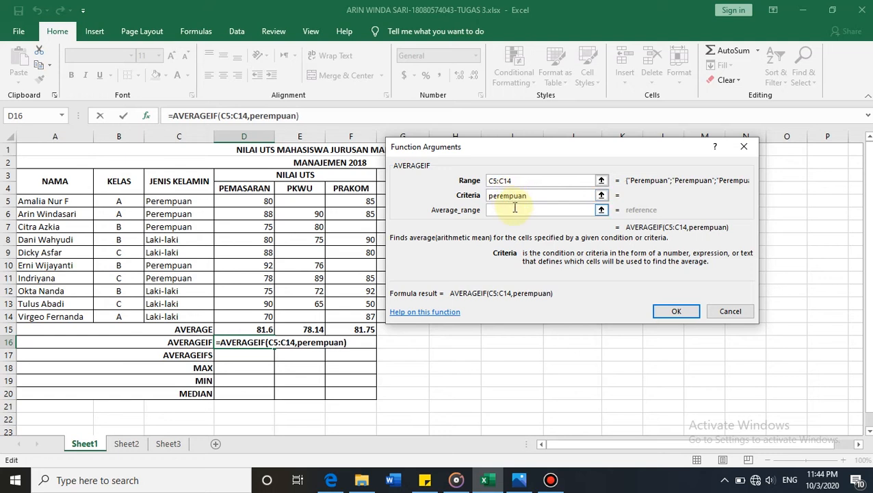
click(515, 209)
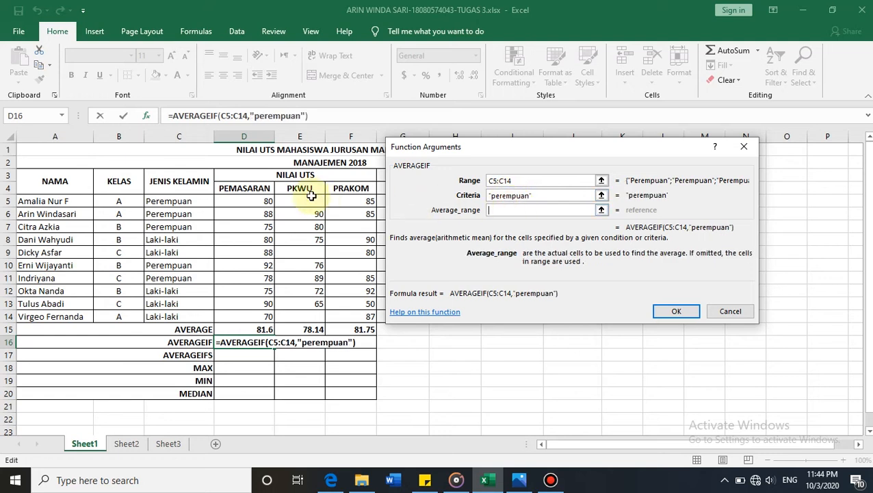
drag(267, 201, 253, 316)
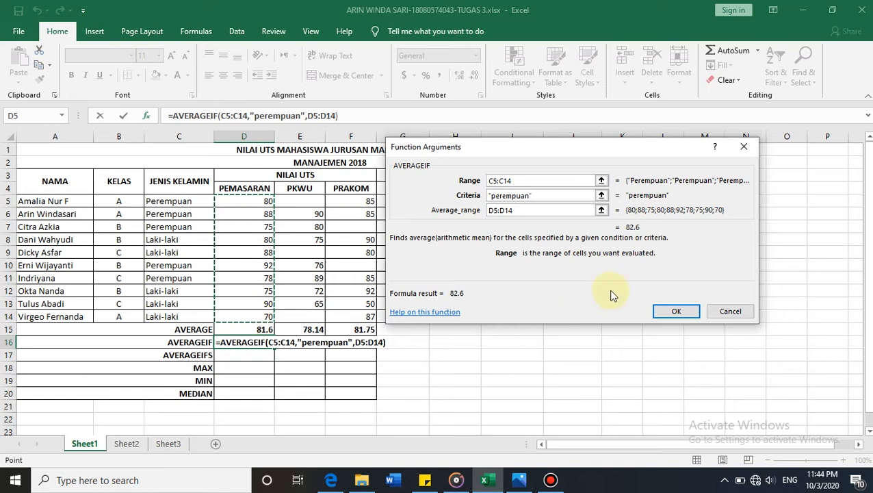
click(672, 310)
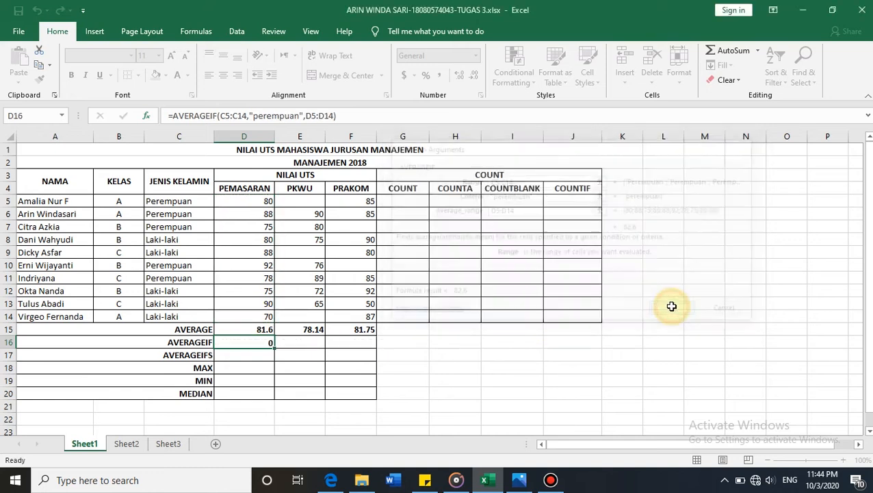
Enter the note "menghitung nilai rata-rata mahasiswi" in G16 beside the AVERAGEIF row.
click(315, 346)
click(388, 343)
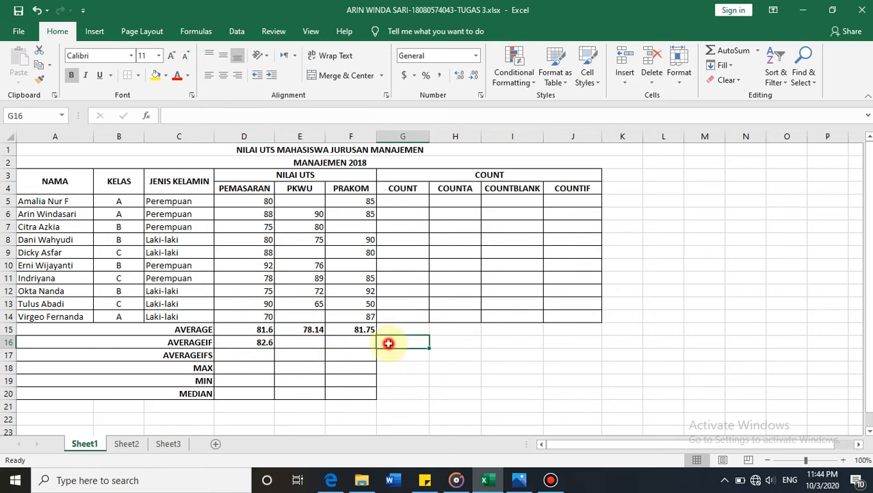
text(menh)
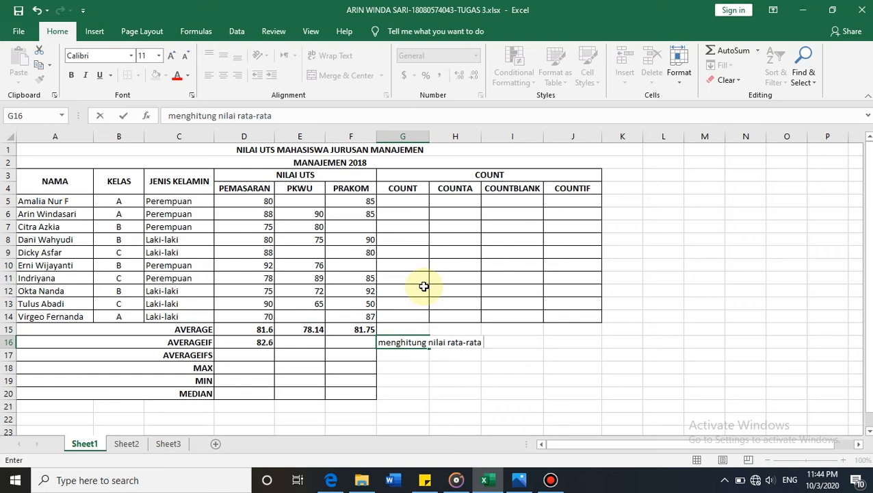
text(mahasiswi)
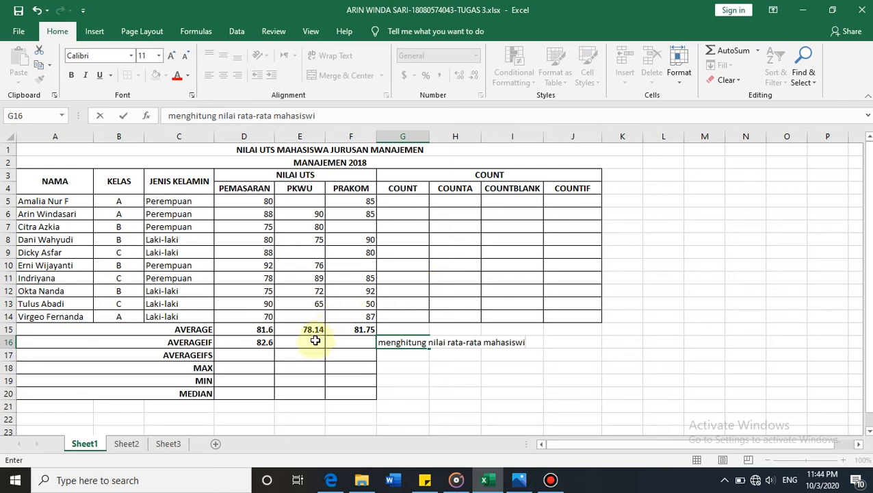
Start an AVERAGEIF formula in E16 and set its Range argument to the gender cells C5:C14.
click(314, 340)
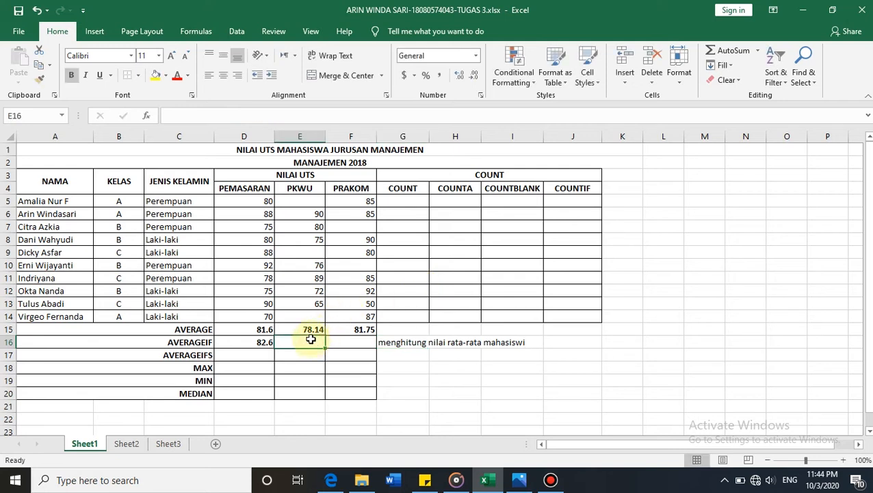
text(=avera)
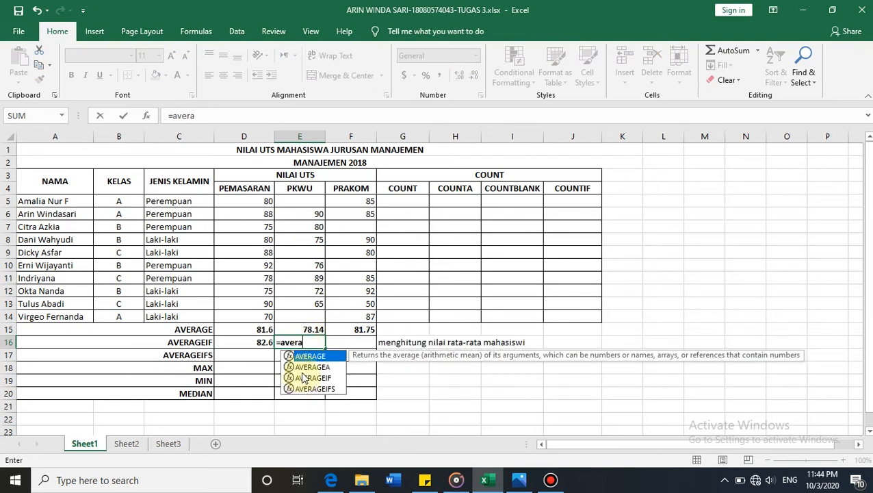
double_click(305, 379)
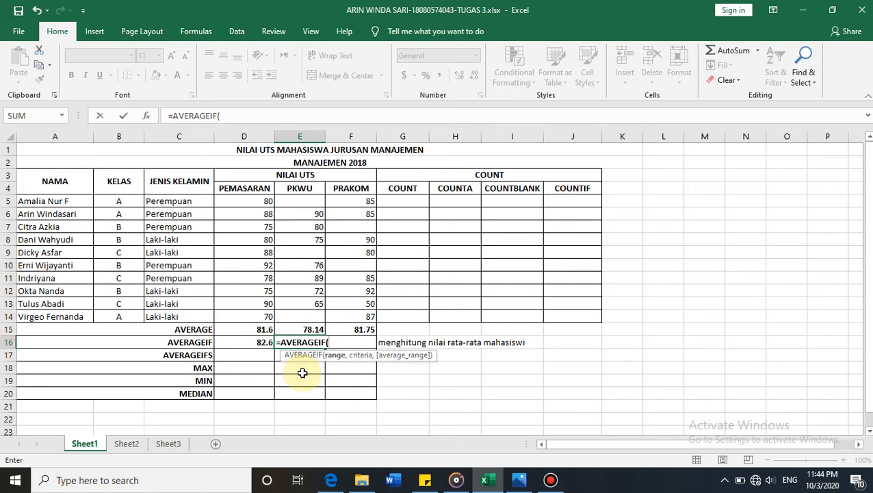
click(147, 117)
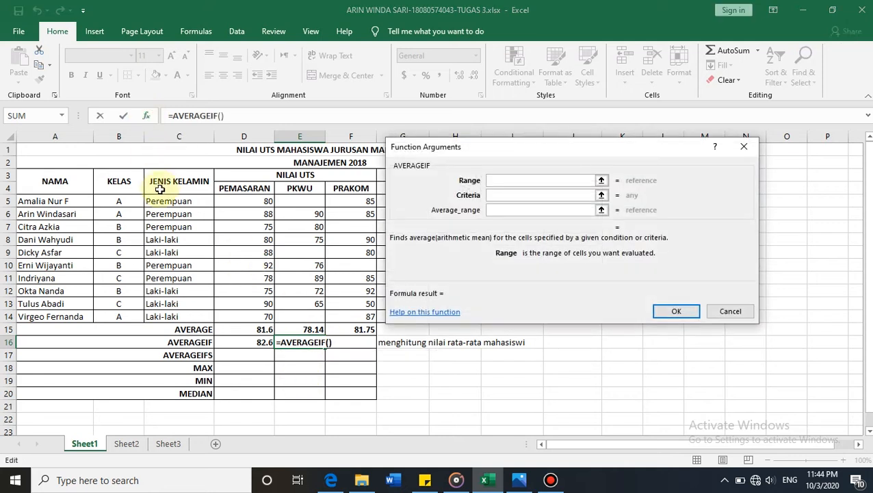
drag(161, 201, 179, 315)
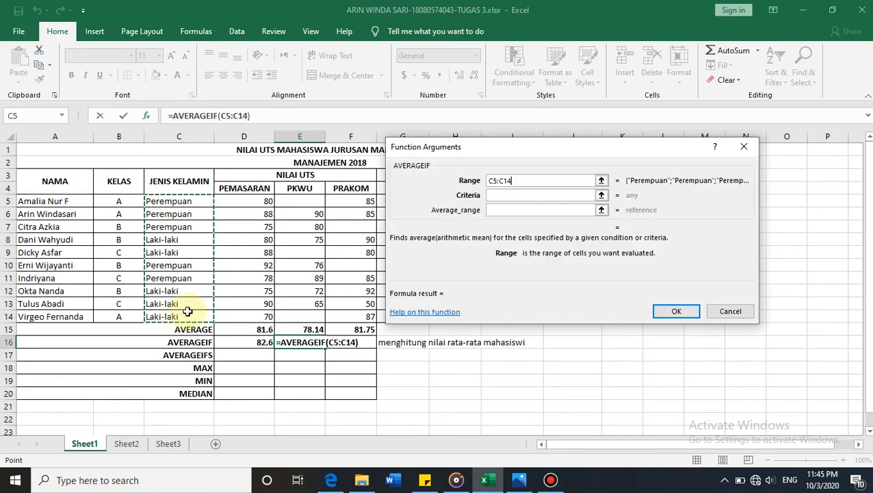
Complete the AVERAGEIF formula in E16 with the criteria "perempuan" and the PKWU scores E5:E14 as average range.
click(503, 195)
text(perempuan)
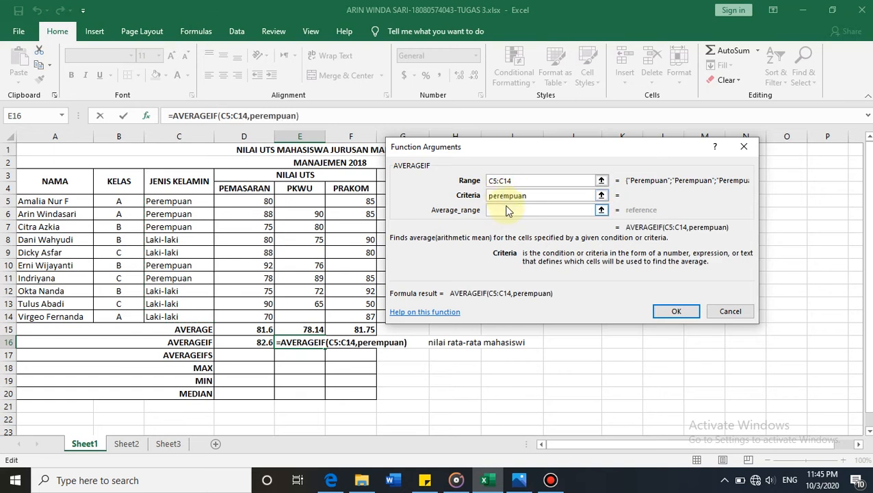
click(505, 209)
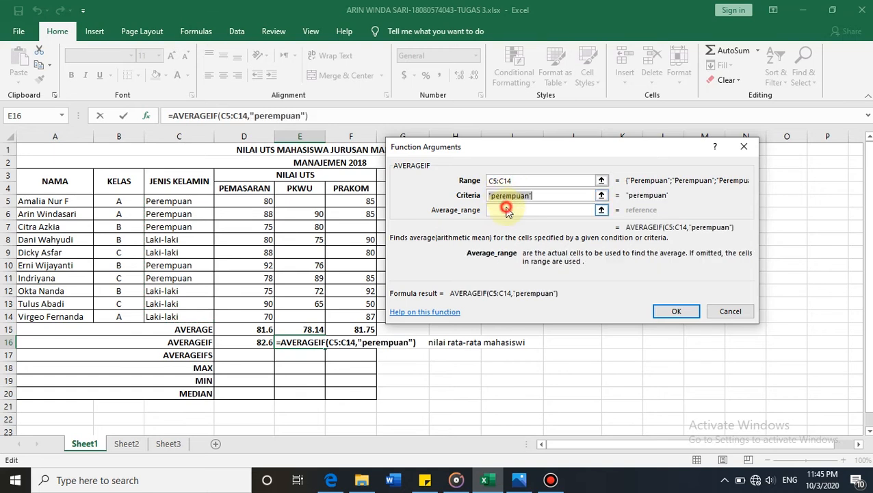
drag(319, 203, 310, 315)
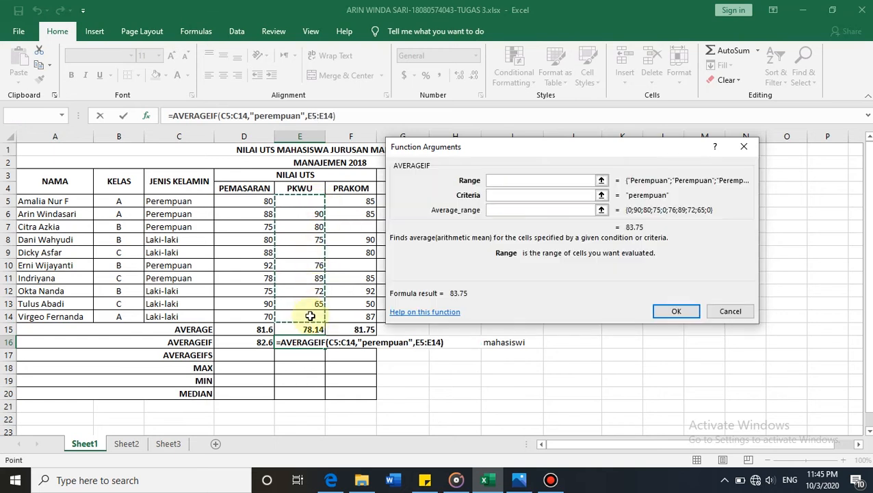
key(Return)
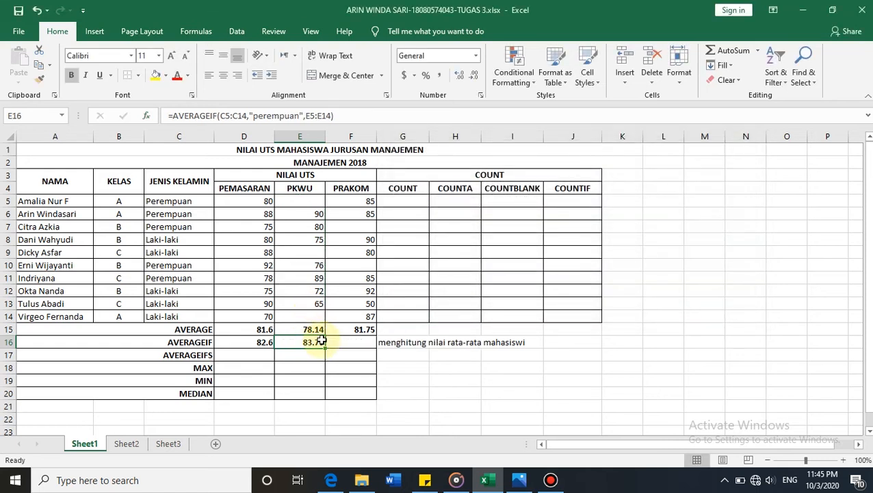
Start an AVERAGEIF formula in F16 and set its Range argument to the gender cells C5:C14.
click(338, 341)
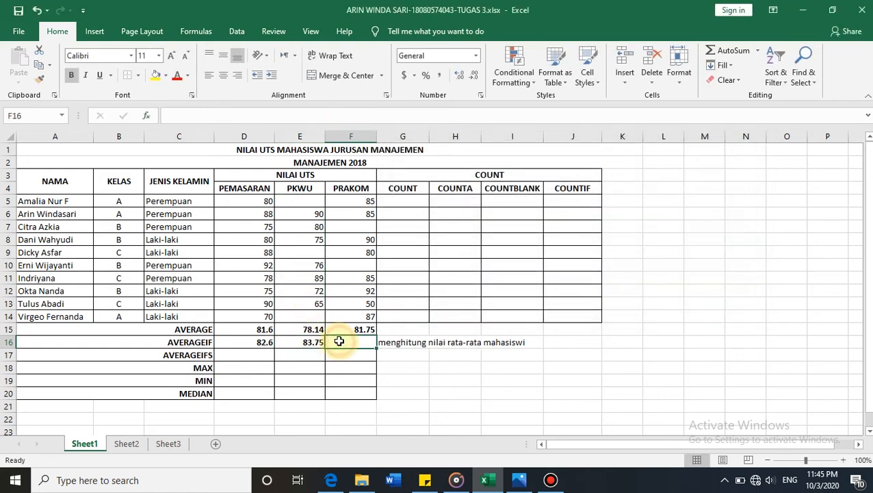
text(=ave)
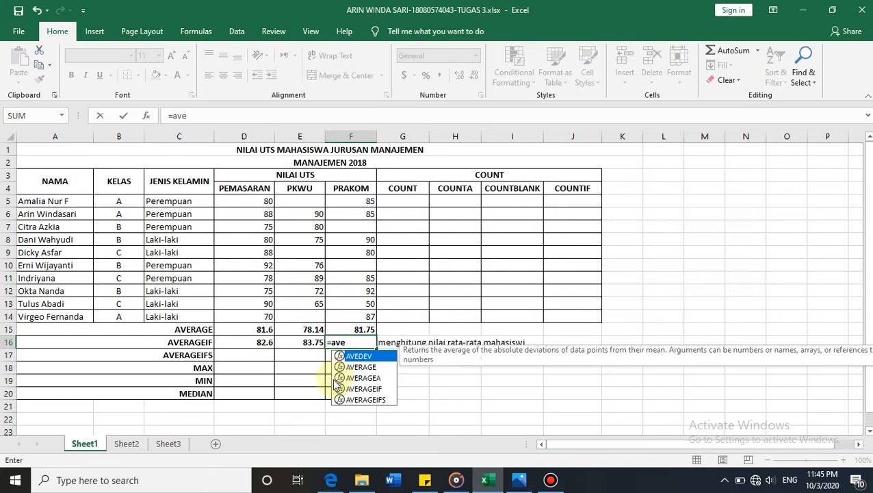
double_click(356, 388)
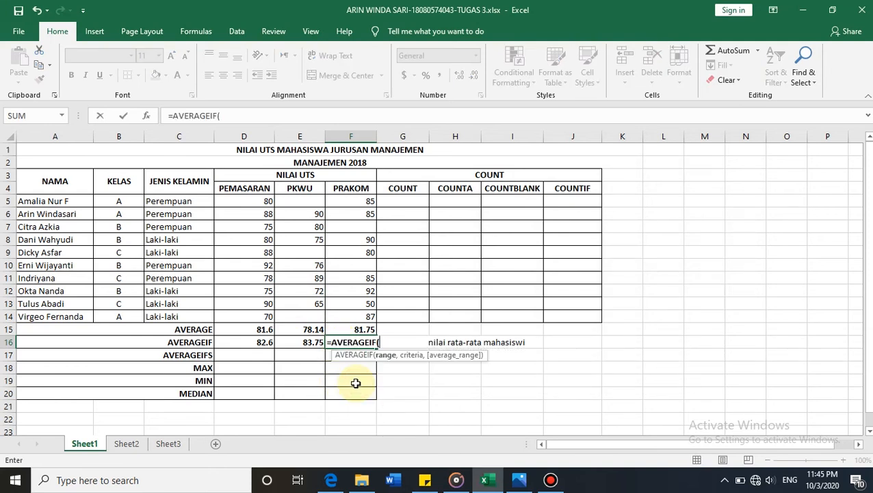
click(147, 115)
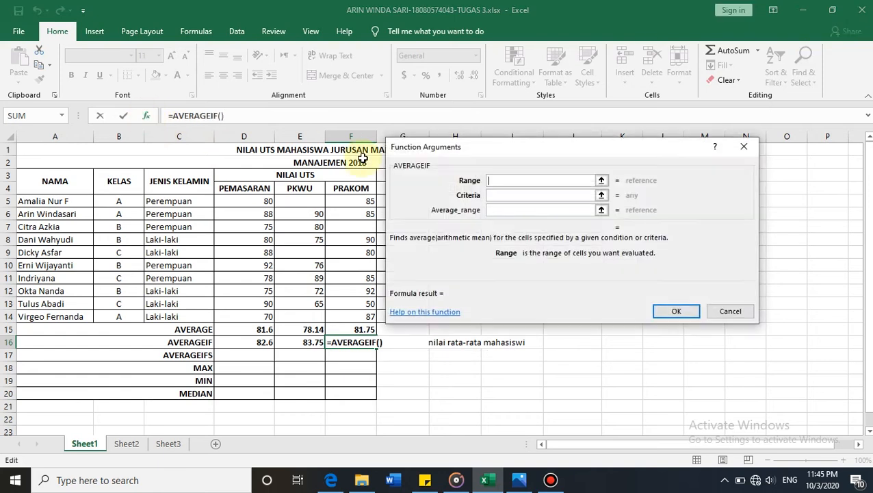
drag(200, 199, 185, 319)
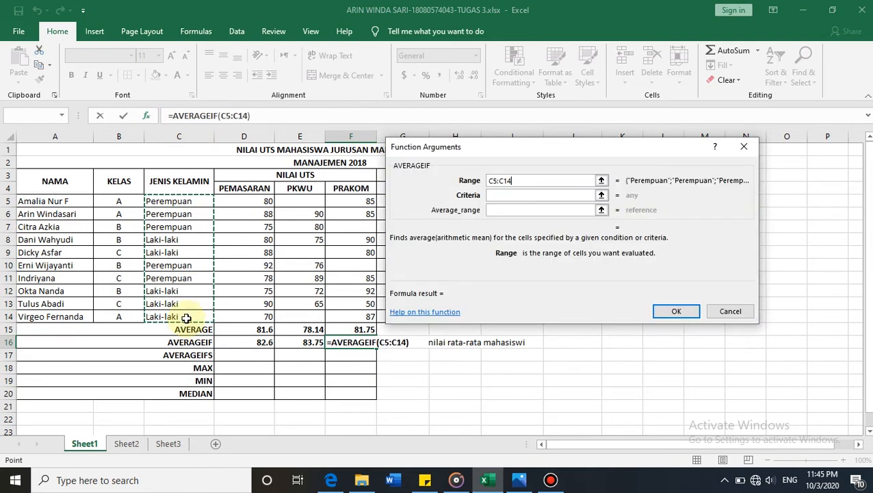
Complete the AVERAGEIF formula in F16 with the criteria "perempuan" and the PRAKOM scores F5:F14 as average range.
click(493, 197)
text(per)
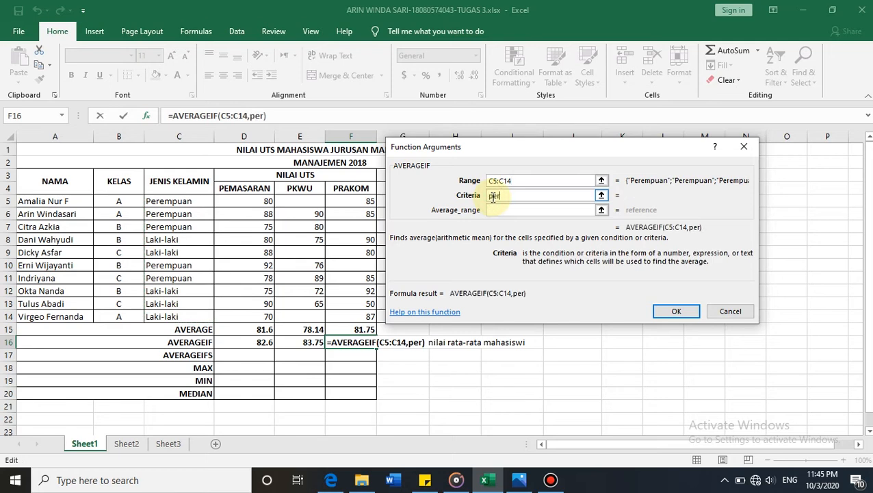
text(empuan)
click(498, 211)
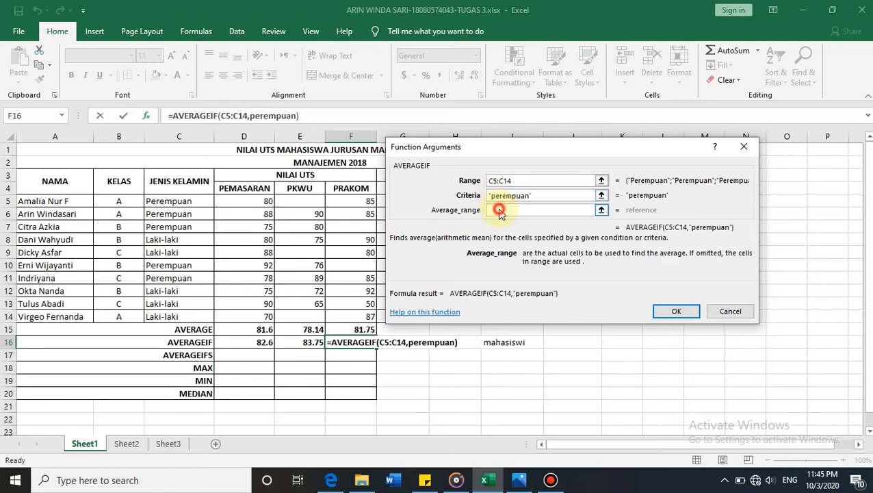
drag(341, 199, 338, 315)
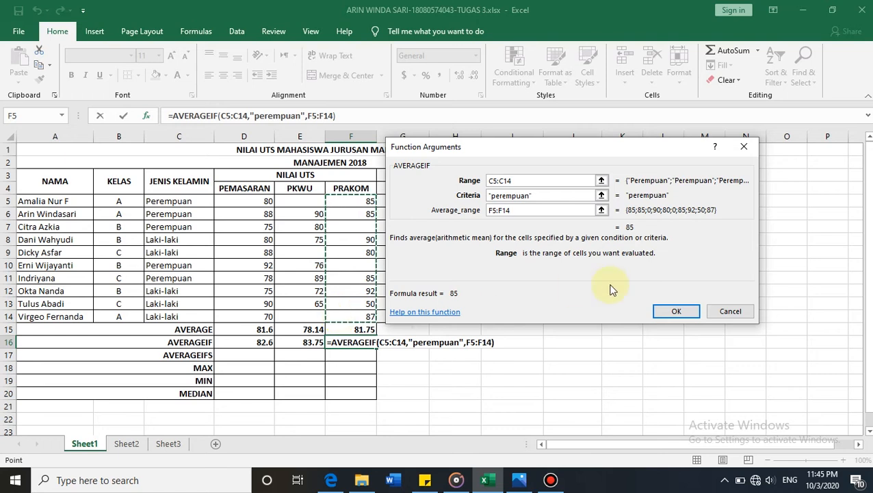
click(675, 312)
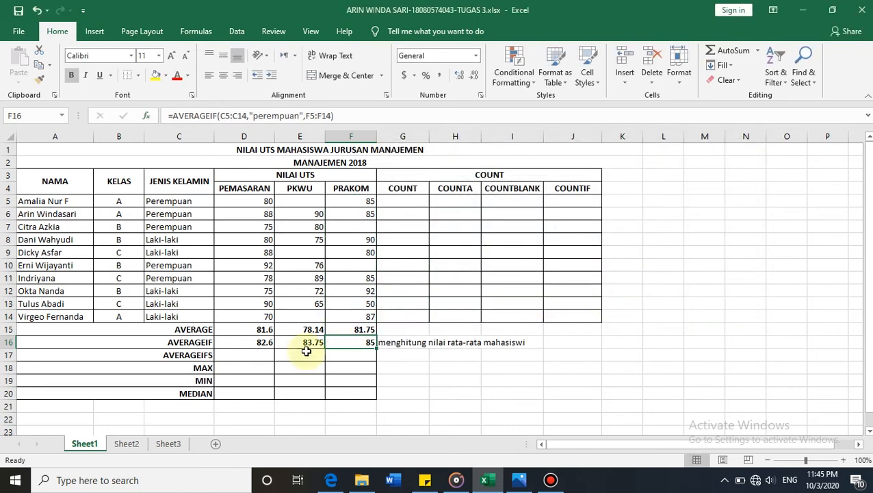
Start an AVERAGEIFS formula in D17 with the PEMASARAN scores D5:D14 as its average range.
click(200, 354)
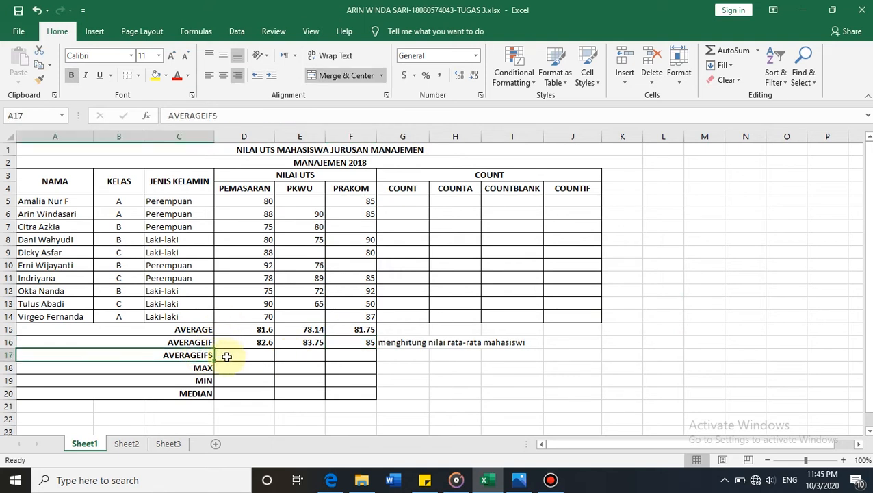
click(231, 357)
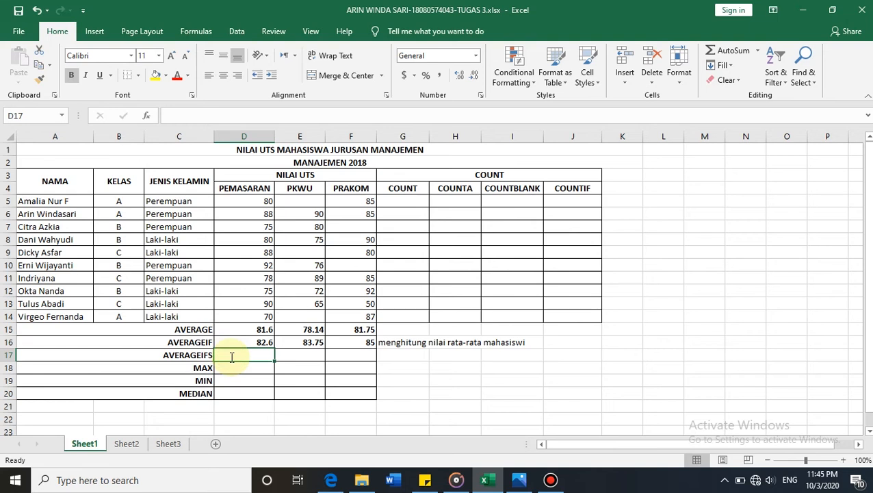
text(=averag)
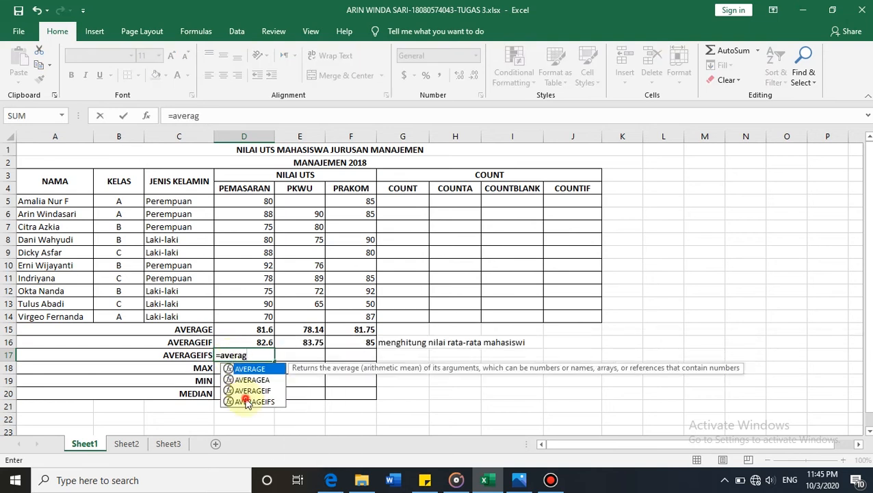
double_click(248, 403)
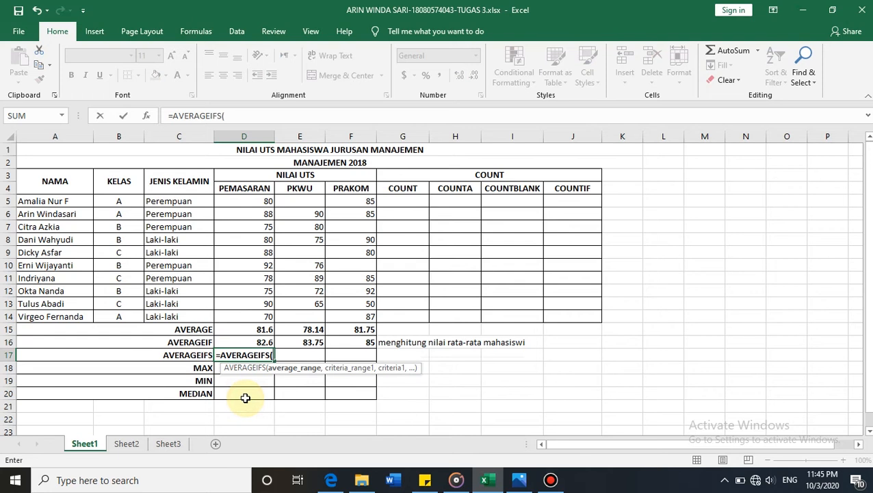
click(148, 117)
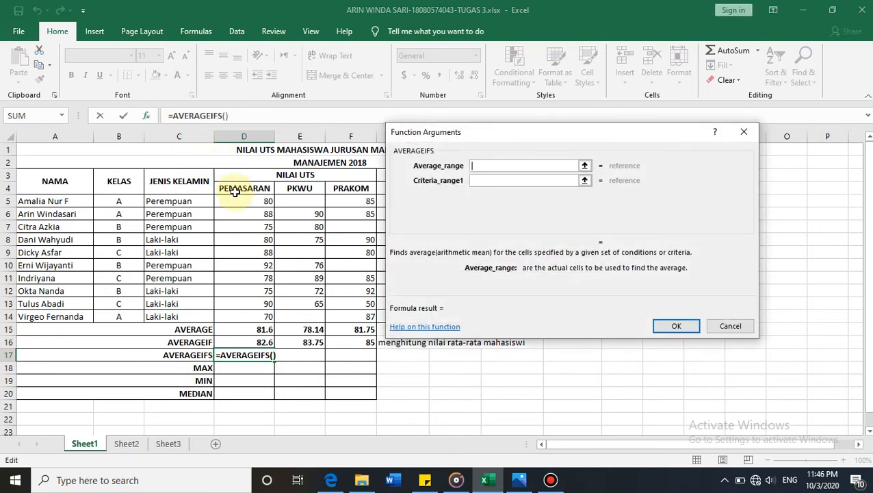
drag(238, 201, 239, 317)
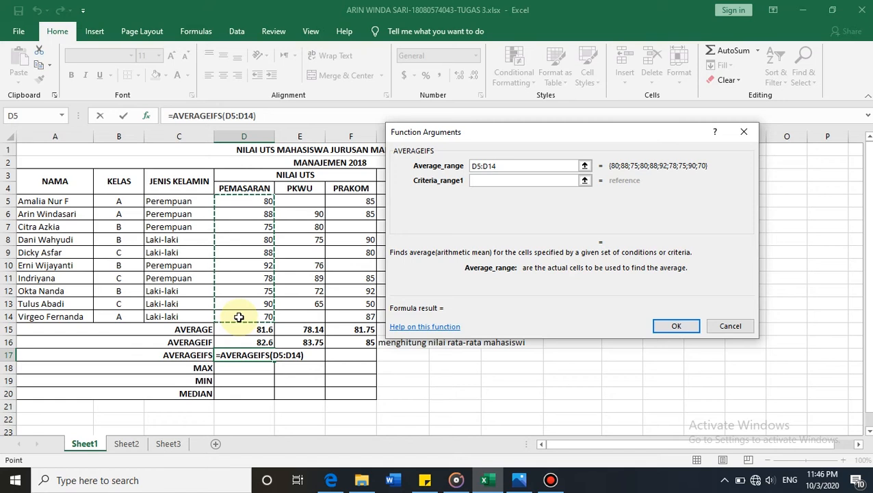
Set the first AVERAGEIFS condition in D17 to the class cells B5:B14 with the criteria "a".
click(510, 180)
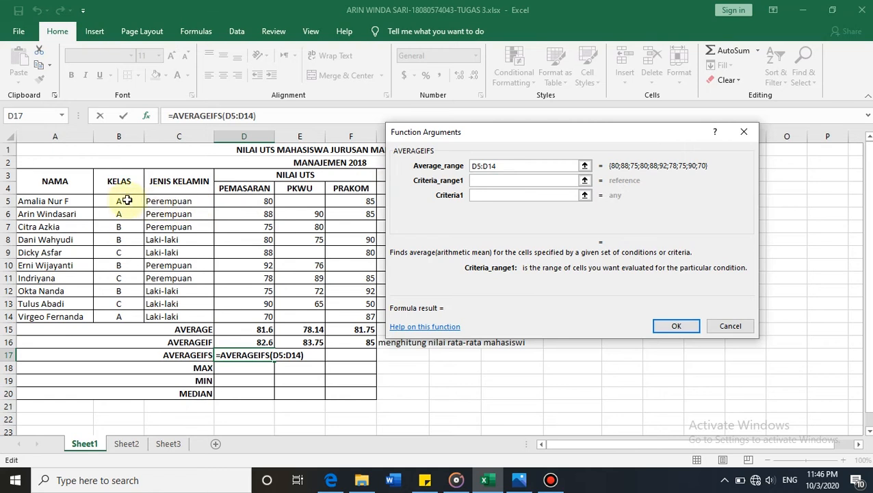
drag(125, 200, 121, 314)
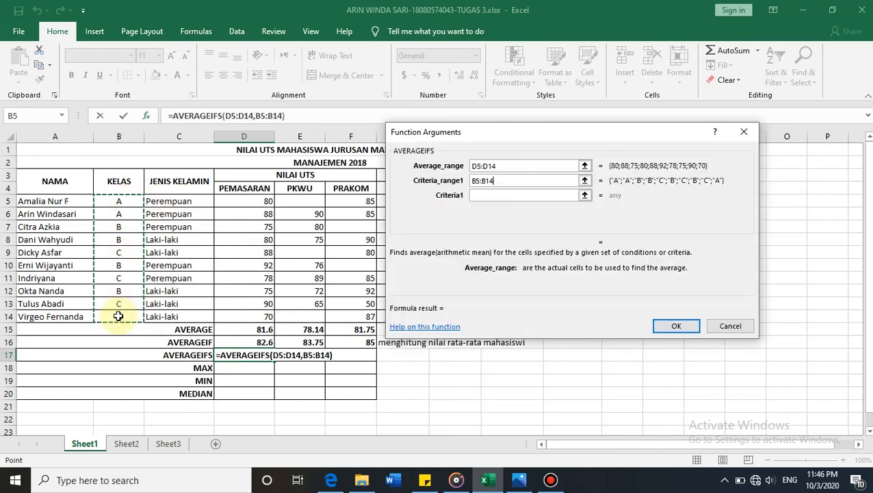
click(490, 196)
text(a)
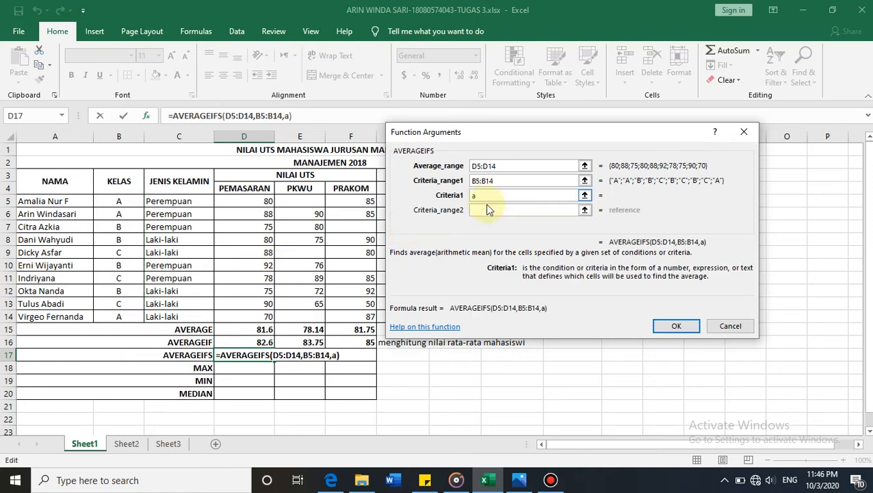
Add the gender cells C5:C14 with the criteria "perempuan" as the second condition and complete the AVERAGEIFS formula in D17.
click(487, 212)
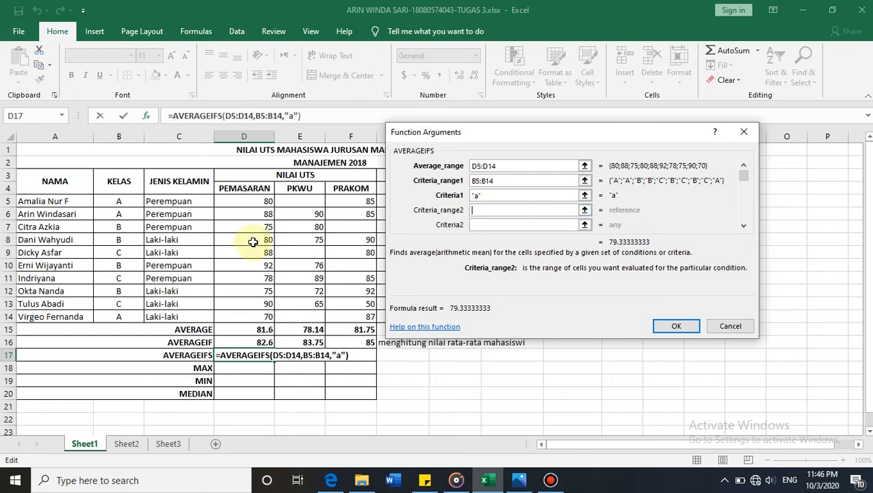
drag(183, 199, 172, 316)
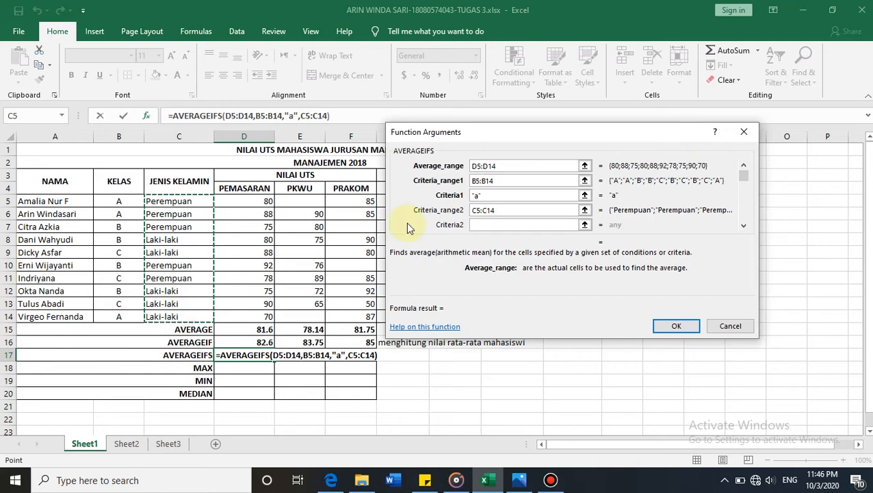
click(489, 226)
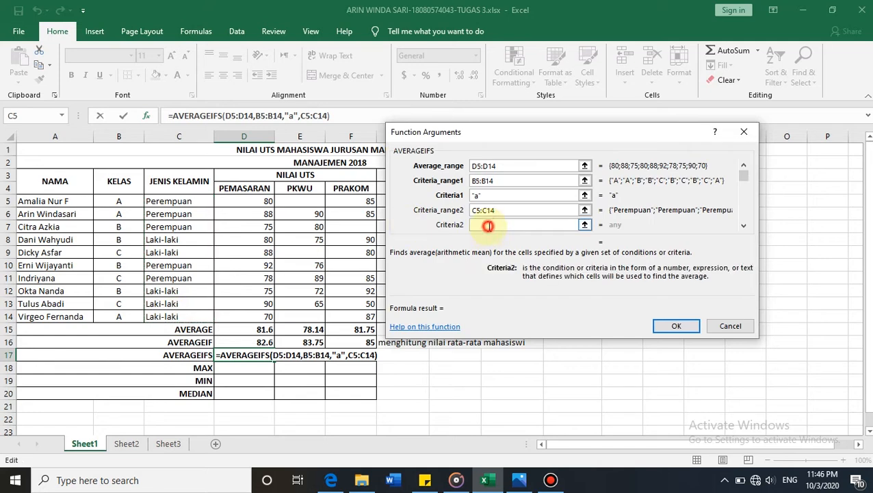
text(perempuan)
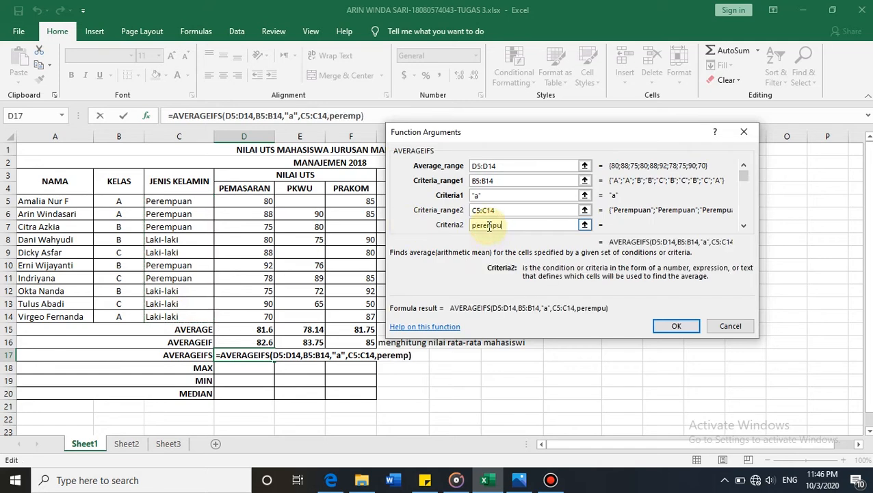
click(664, 327)
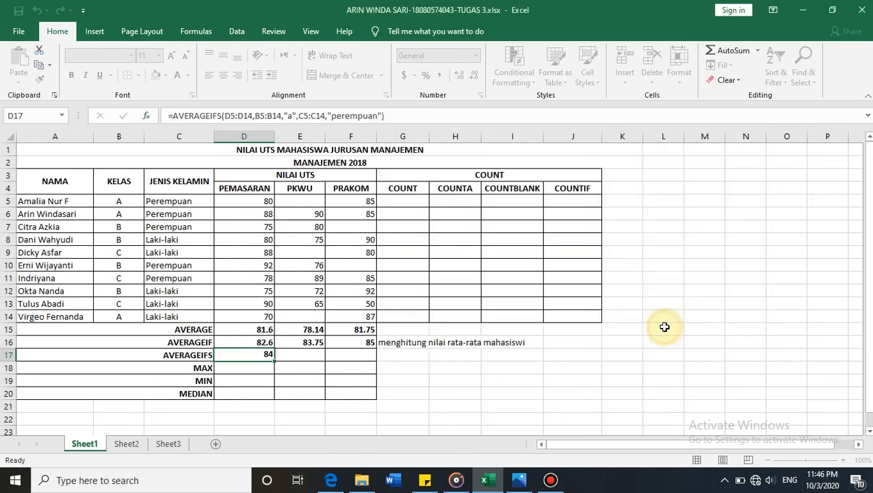
Enter the note "menghitung nilai rata-rata mahasiswi yang ada di kelas A" in G17 beside the AVERAGEIFS row.
key(Right)
key(Right)
key(Right)
text(m)
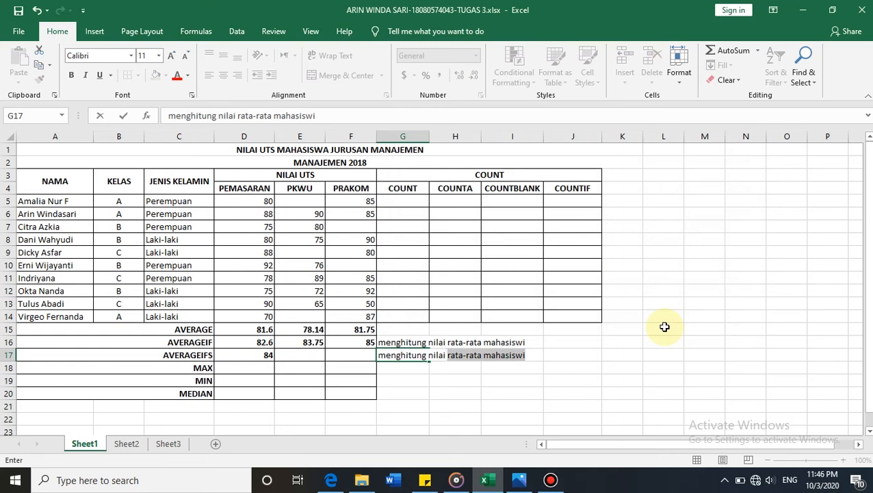
click(513, 354)
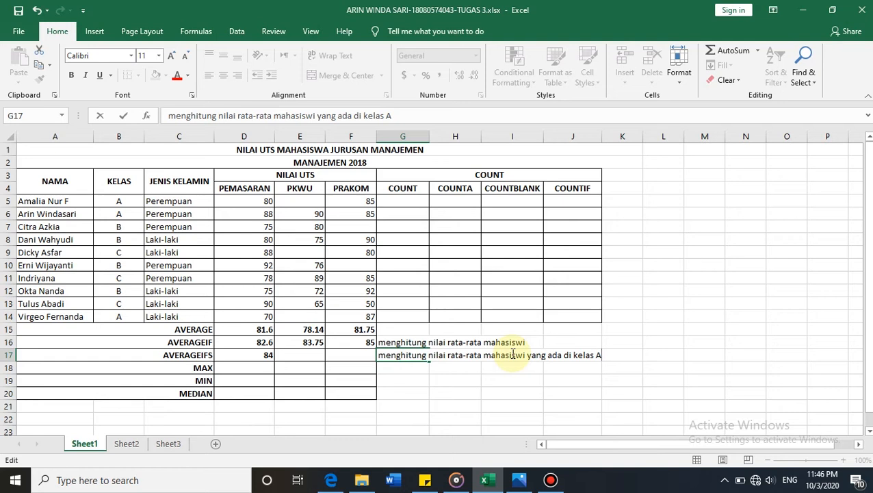
key(Return)
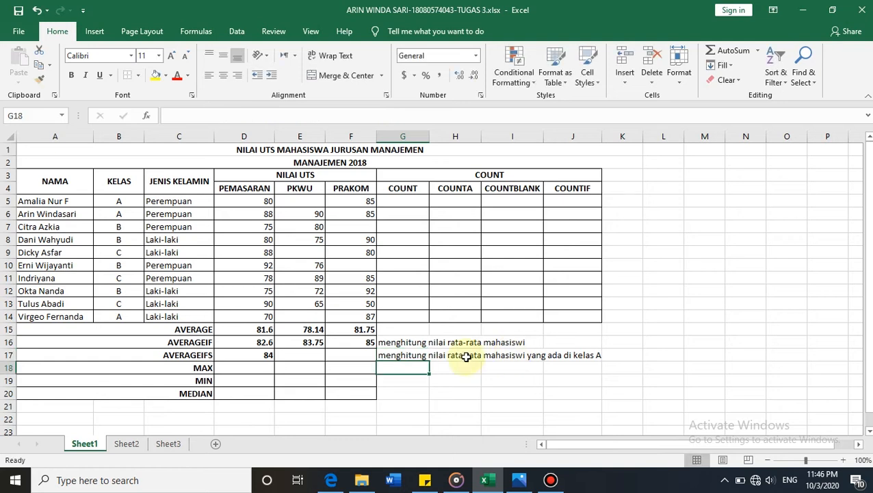
Start an AVERAGEIFS formula in E17 with the PKWU scores E5:E14 as its average range.
click(321, 352)
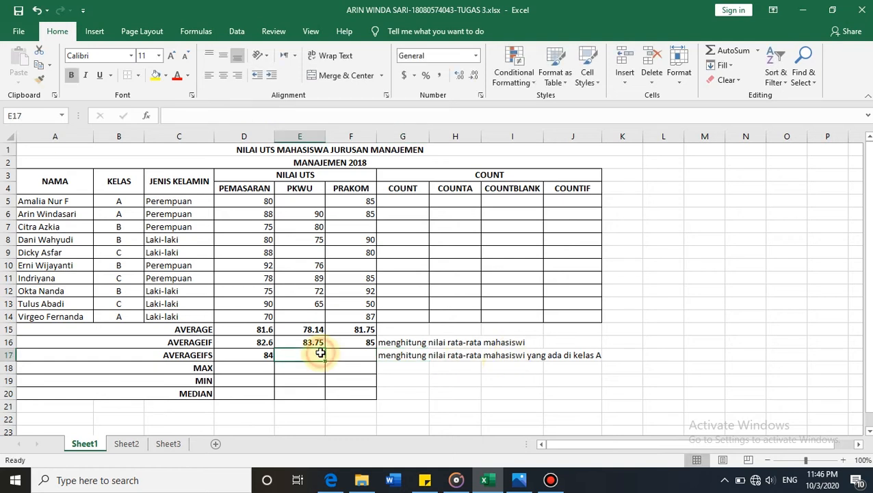
text(=ave)
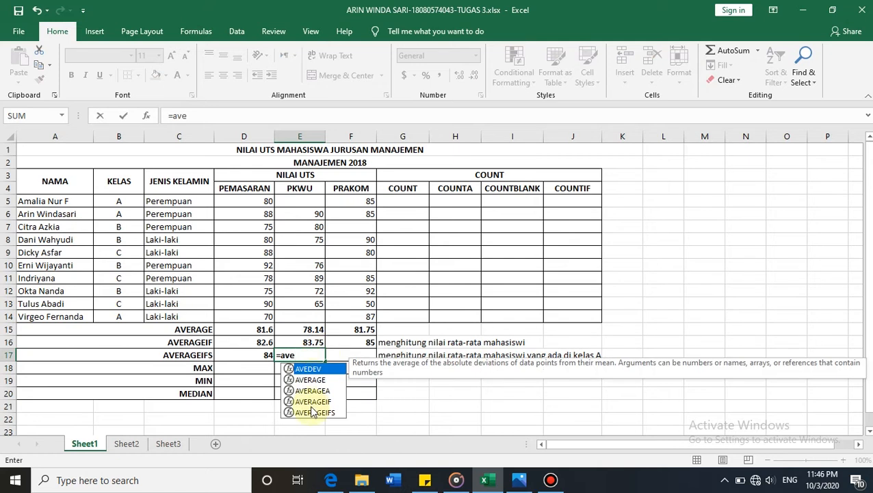
double_click(310, 413)
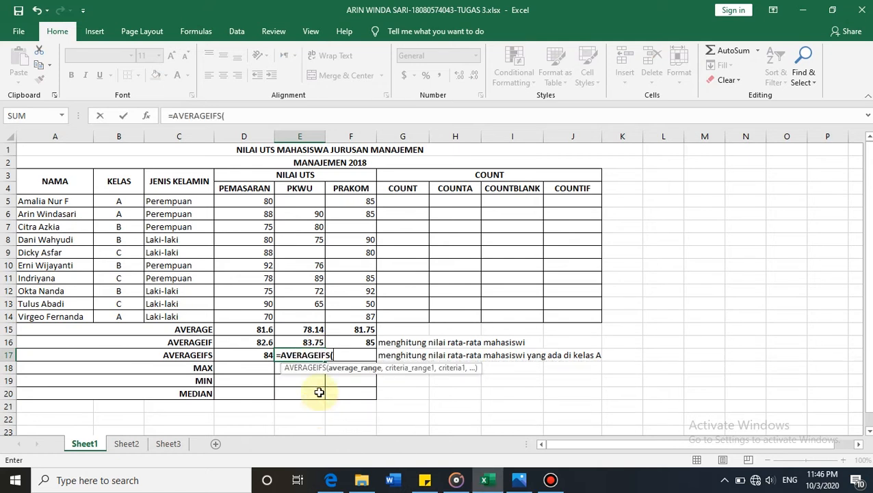
click(147, 120)
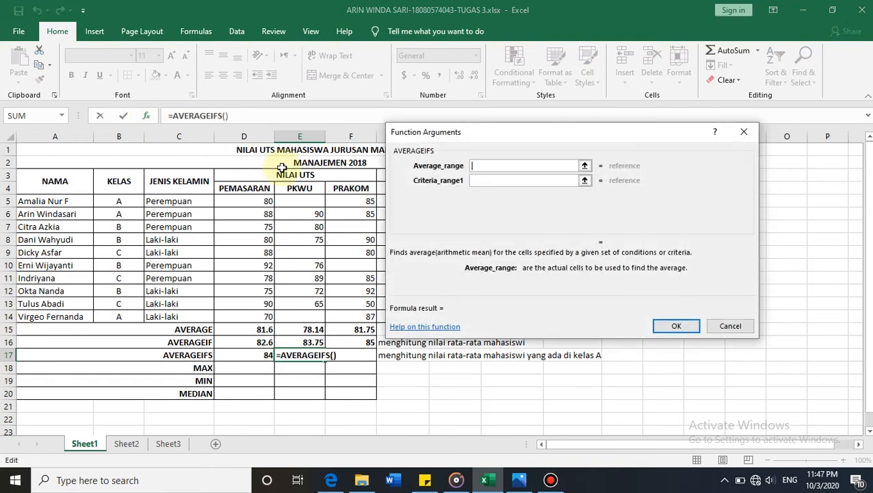
drag(299, 202, 299, 315)
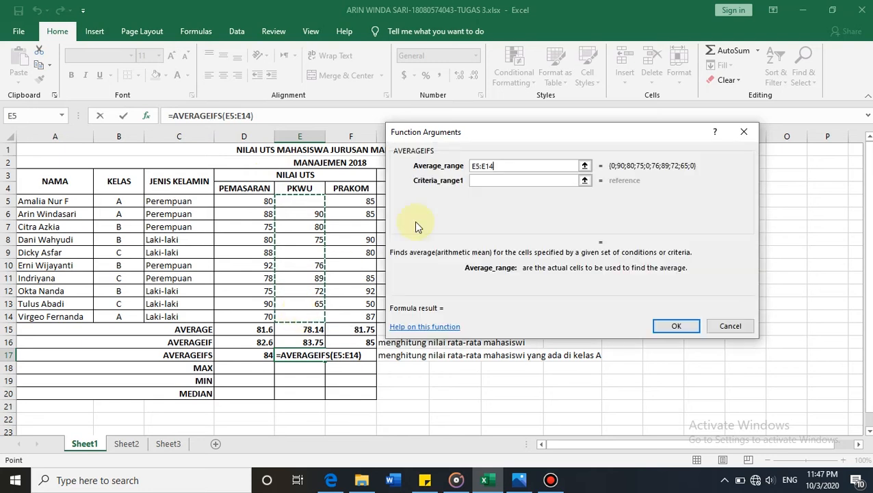
Set the first AVERAGEIFS condition in E17 to the class cells B5:B14 with the criteria "a".
click(482, 181)
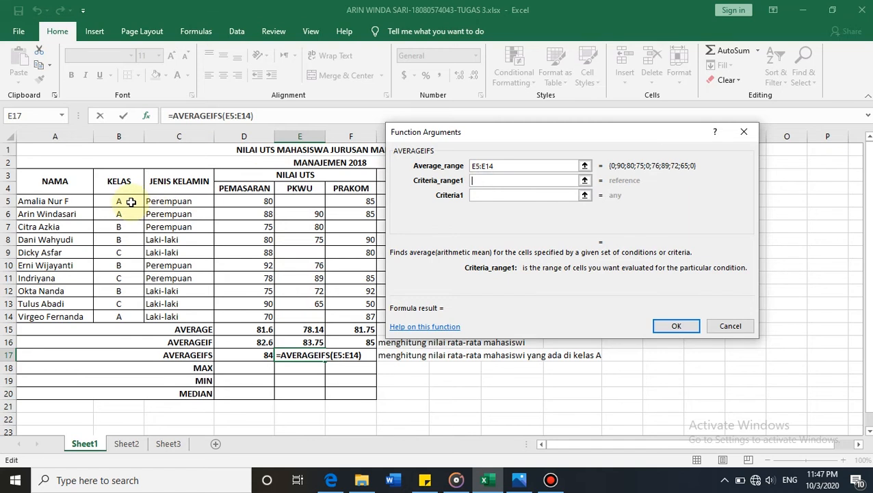
drag(123, 202, 127, 315)
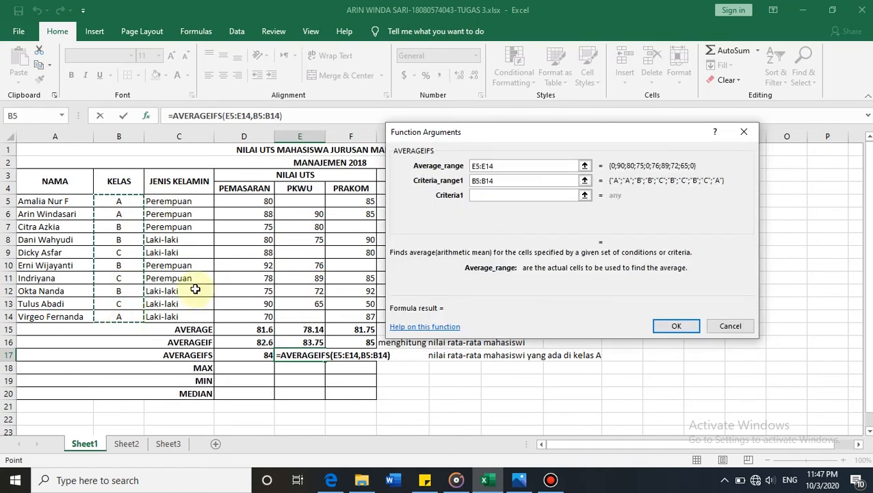
click(479, 195)
text(a)
Add the gender cells C5:C14 with the criteria "perempuan" as the second condition and complete the AVERAGEIFS formula in E17.
click(480, 209)
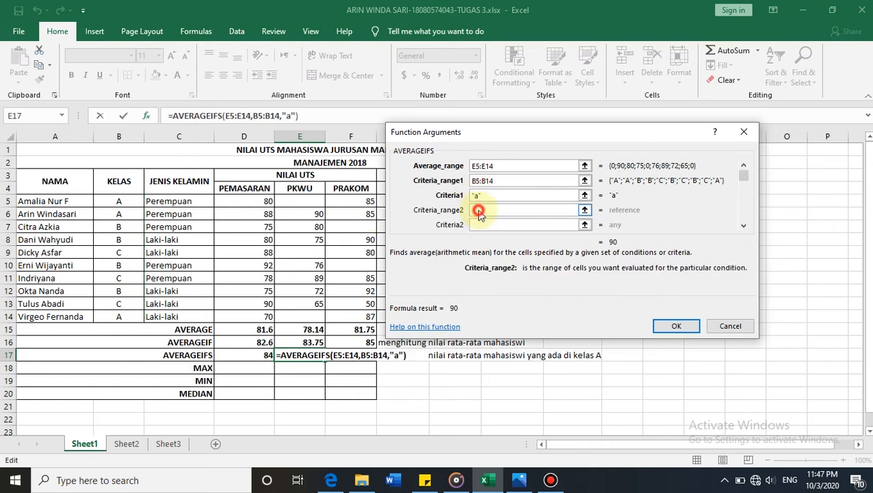
click(198, 202)
drag(198, 202, 193, 316)
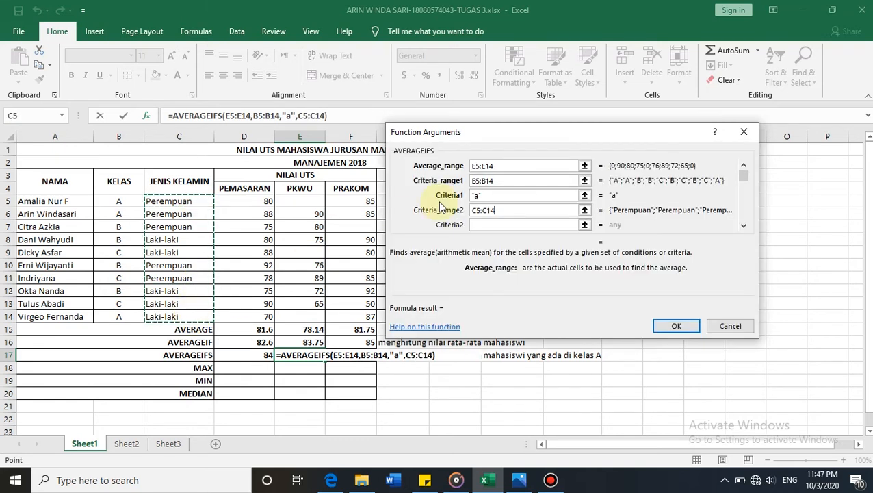
click(473, 224)
text(perempuan)
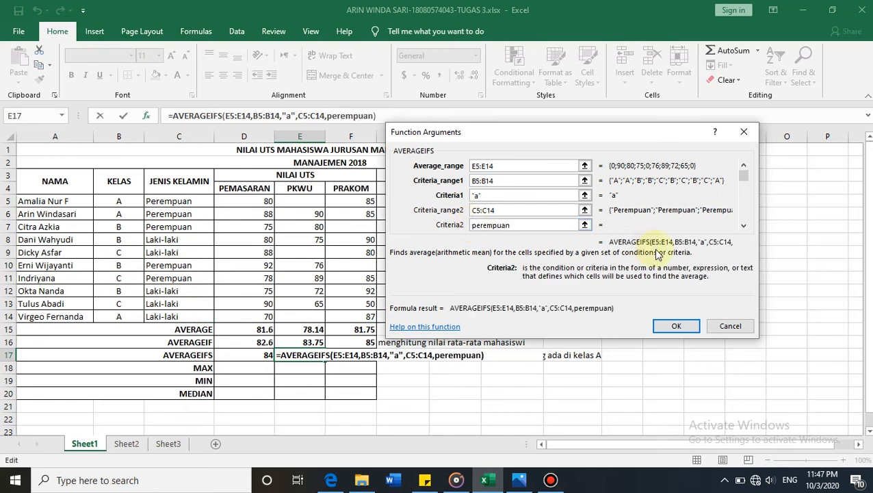
click(674, 325)
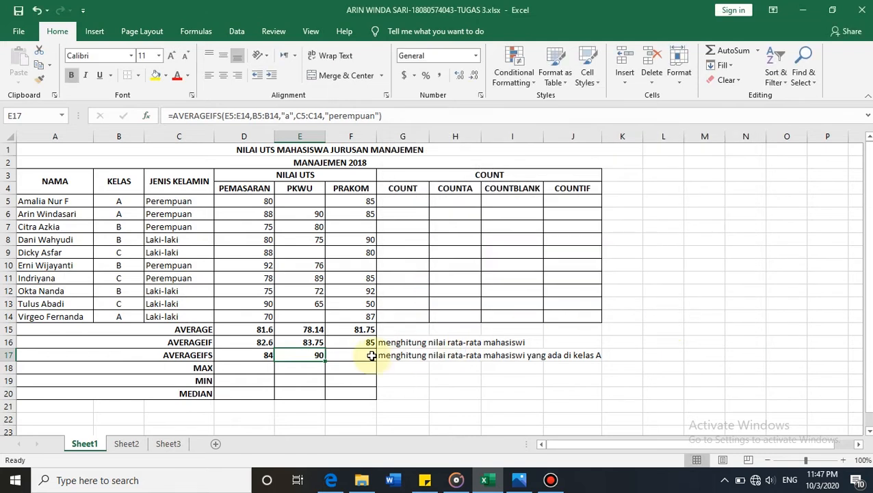
Start an AVERAGEIFS formula in F17 with the PRAKOM scores F5:F14 as its average range.
click(371, 355)
text(=ave)
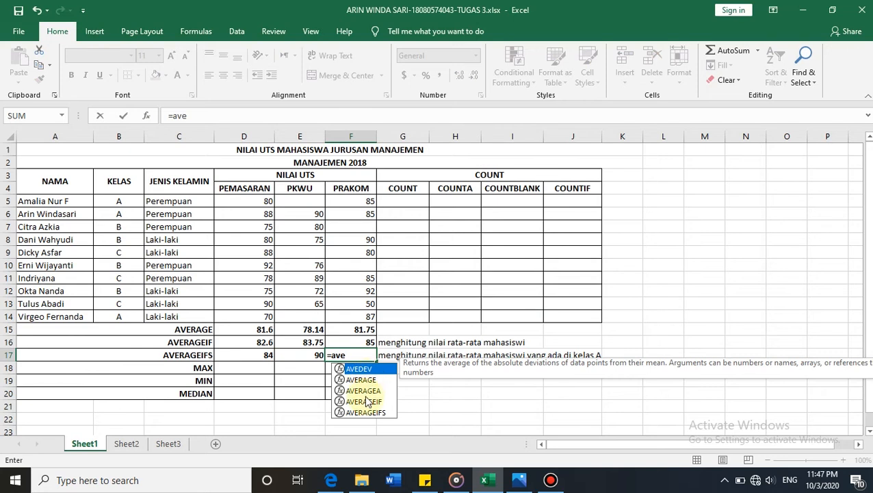
double_click(365, 413)
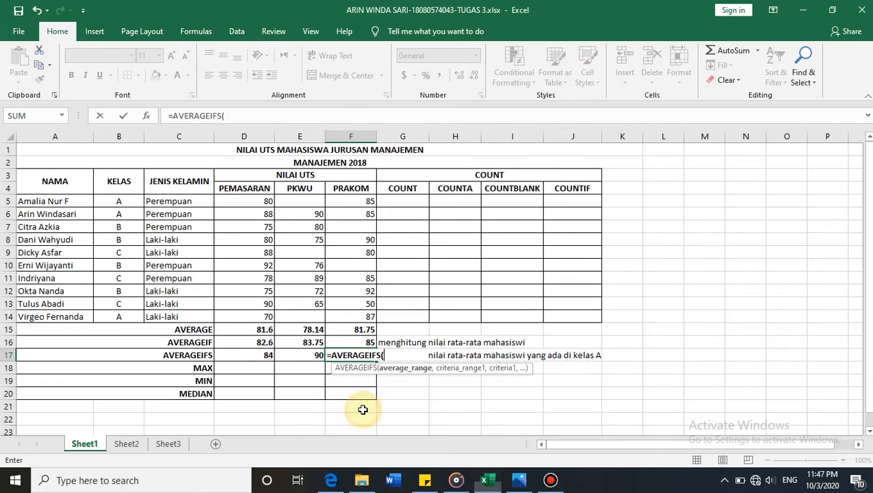
click(145, 117)
drag(345, 203, 351, 323)
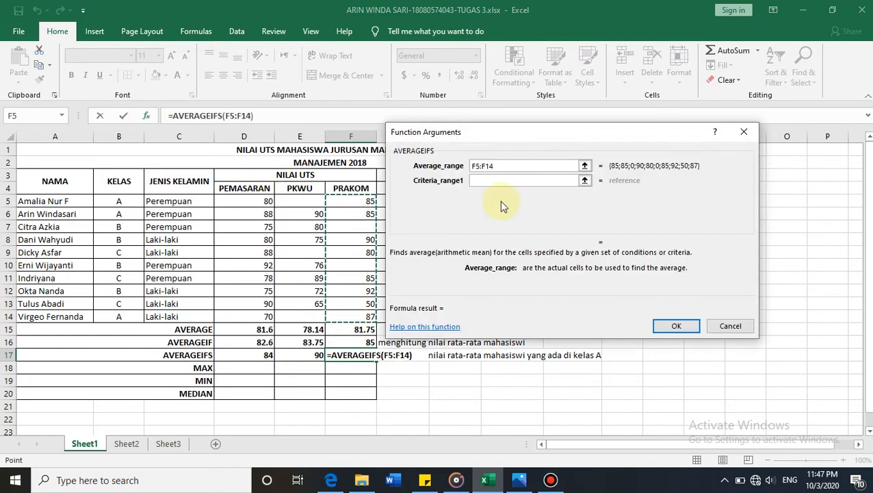
Set the first AVERAGEIFS condition in F17 to the class cells B5:B14 with the criteria "a".
click(502, 182)
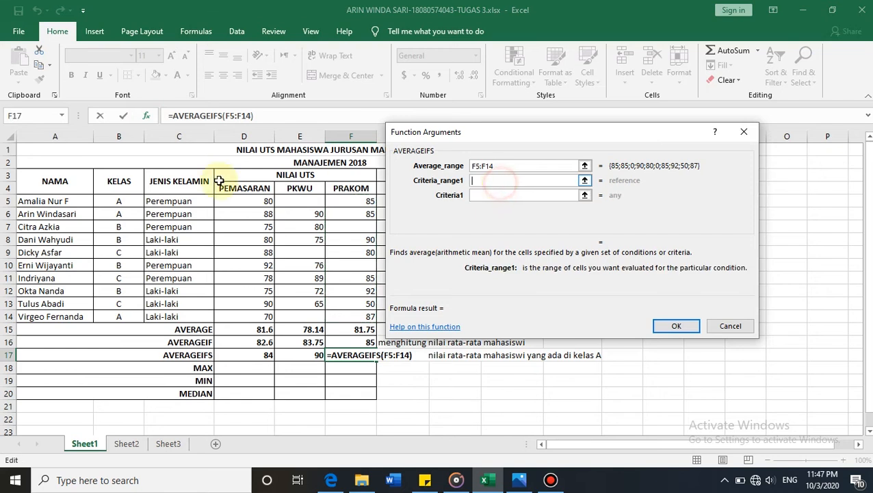
drag(130, 203, 123, 319)
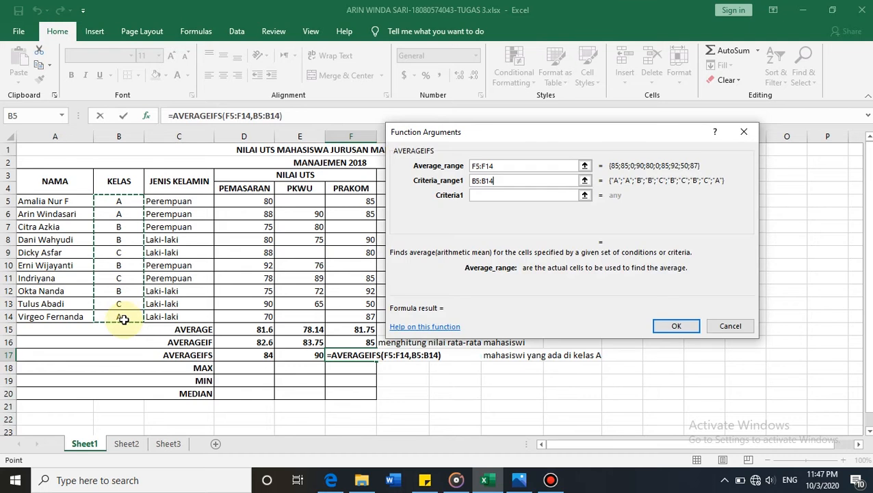
click(479, 195)
text(a)
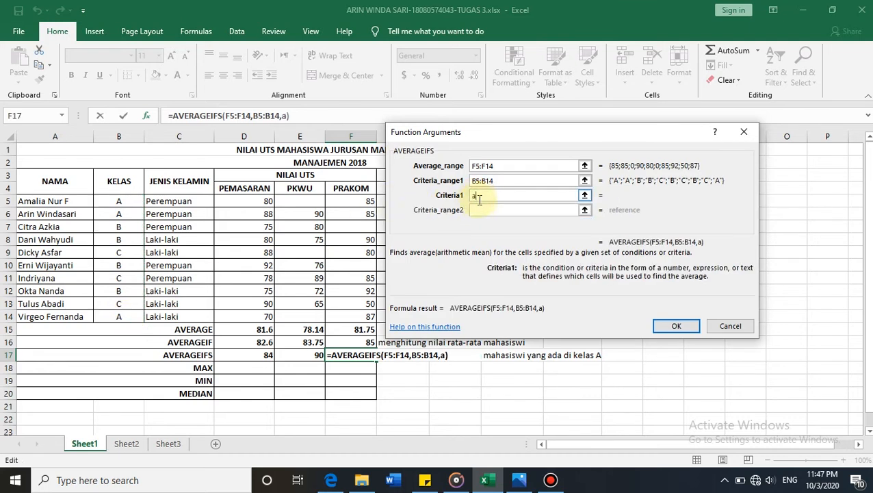
Add the gender cells C5:C14 with the criteria "perempuan" as the second condition and complete the AVERAGEIFS formula in F17.
click(479, 209)
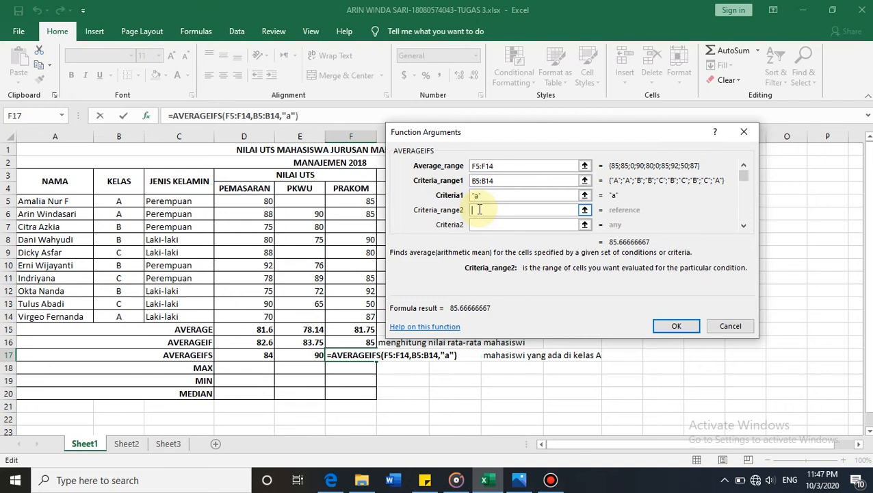
drag(203, 201, 189, 316)
click(479, 226)
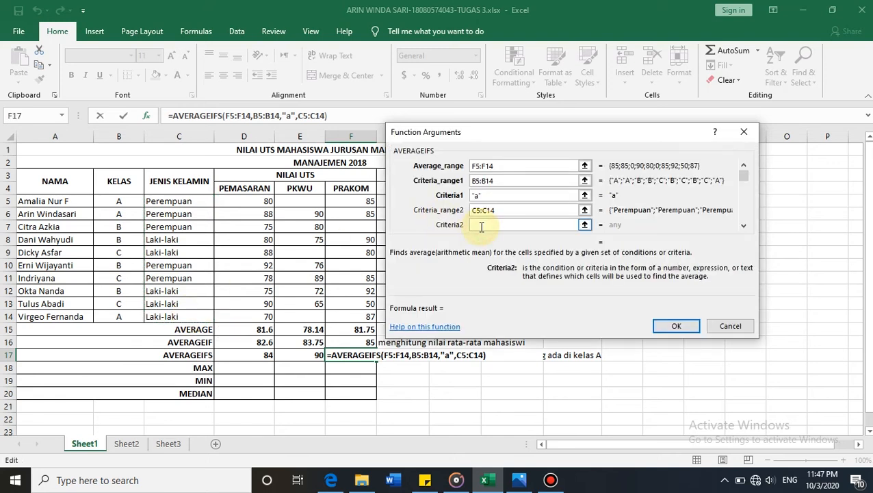
text(perempuan)
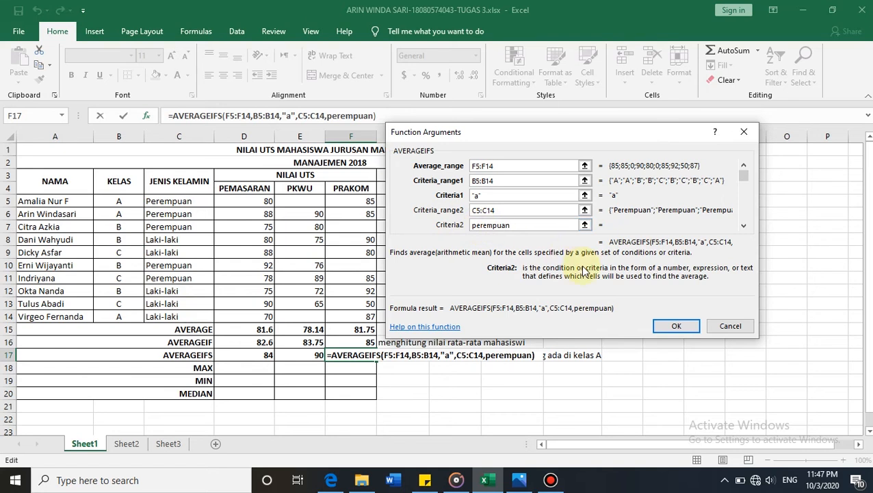
click(671, 328)
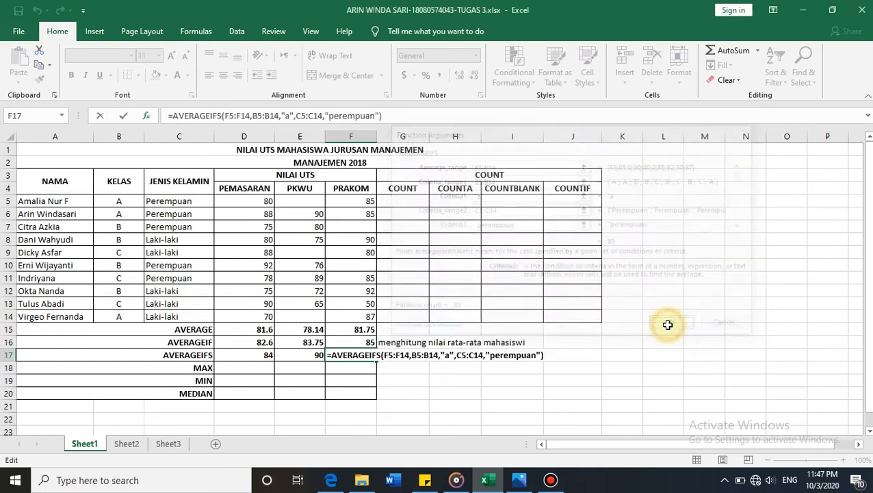
Enter a MAX formula over the PEMASARAN scores D5:D14 in D18 and fill it across to F18.
click(269, 368)
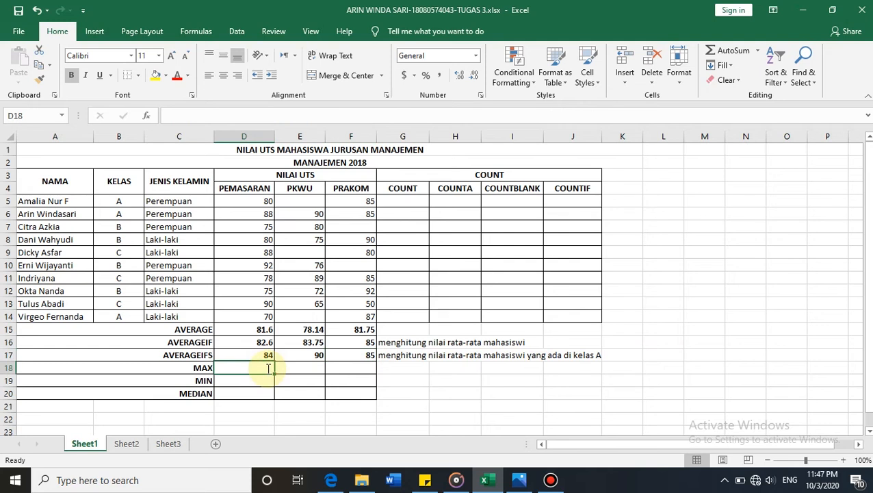
text(=max)
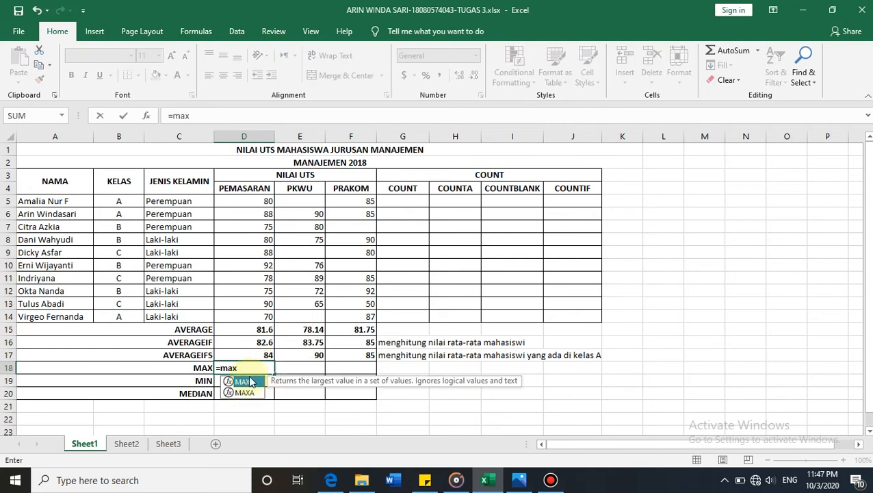
double_click(244, 381)
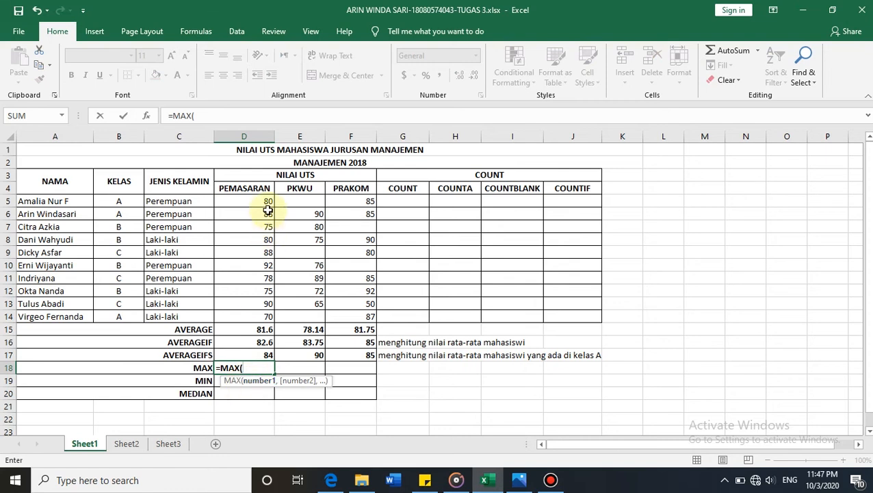
drag(268, 202, 261, 316)
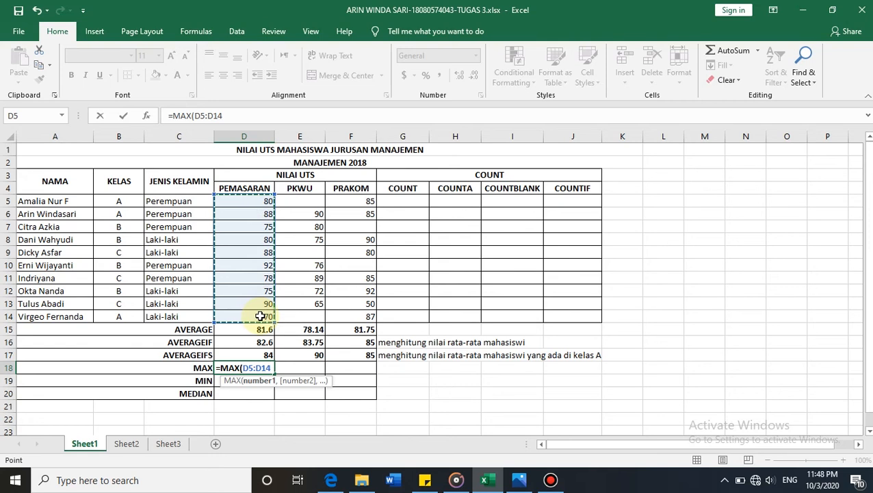
key(Return)
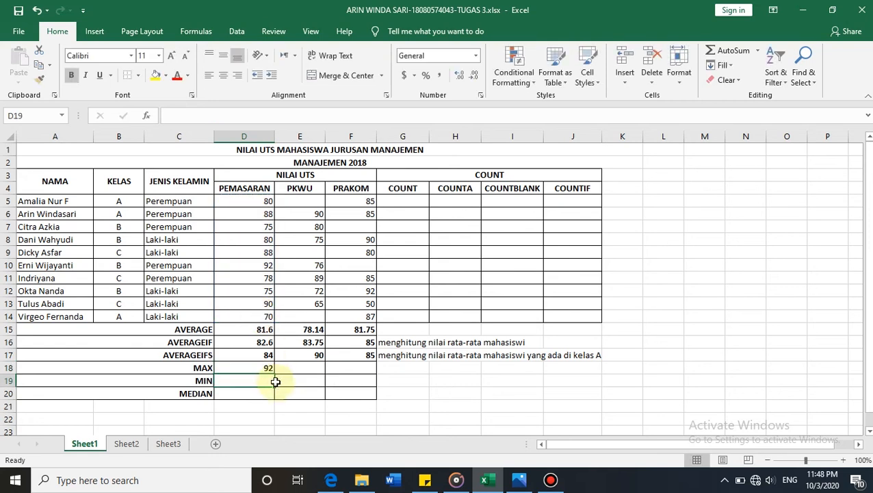
click(268, 368)
drag(273, 373, 351, 366)
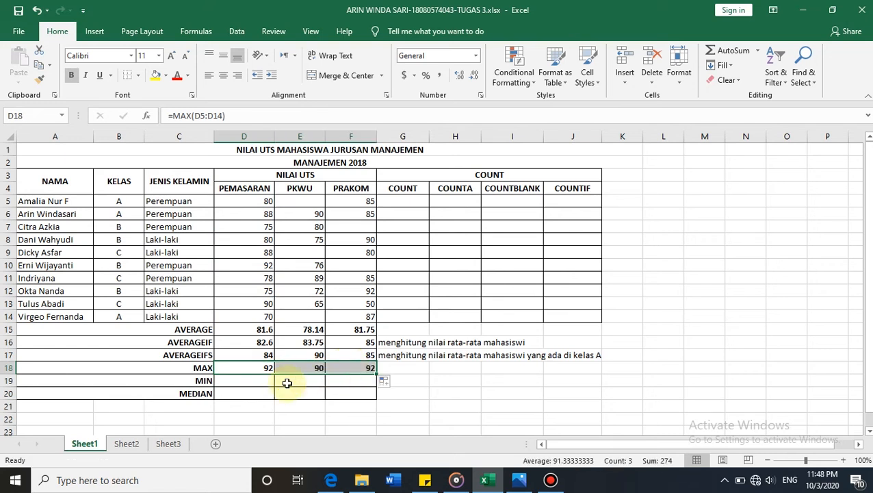
Enter a MIN formula over the PEMASARAN scores D5:D14 in D19 and fill it across to F19.
click(267, 380)
text(=min)
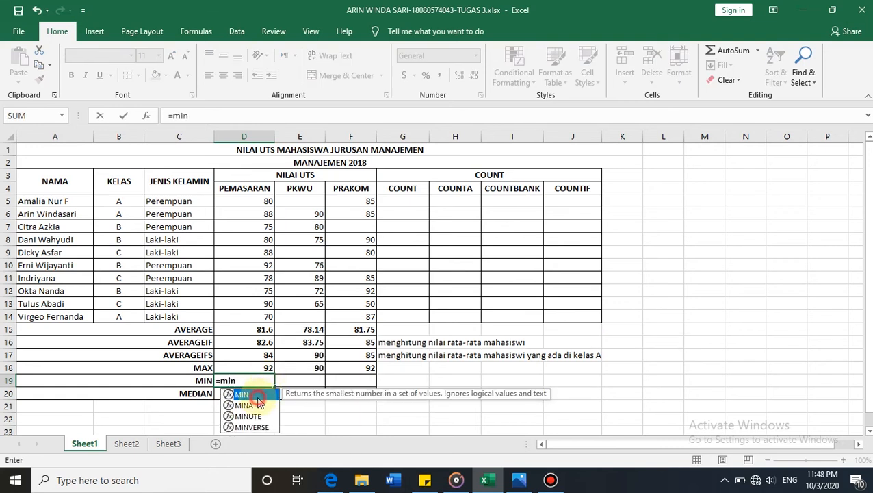
double_click(257, 396)
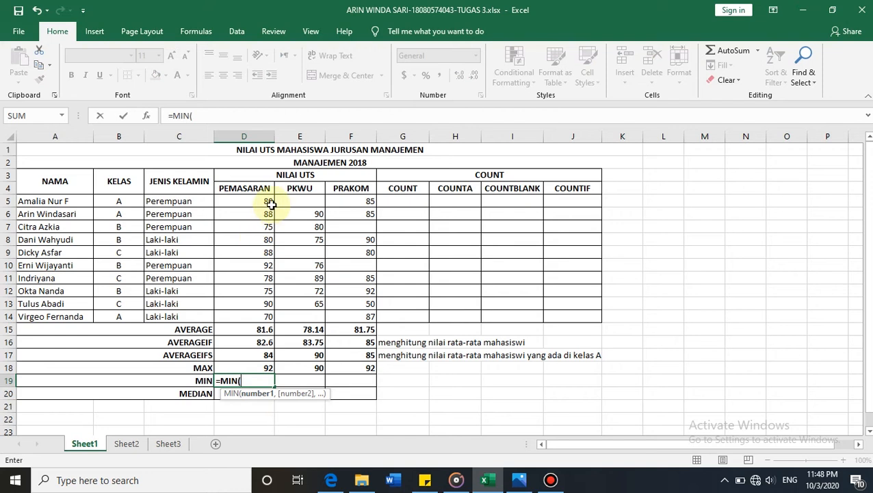
drag(269, 200, 265, 312)
key(Return)
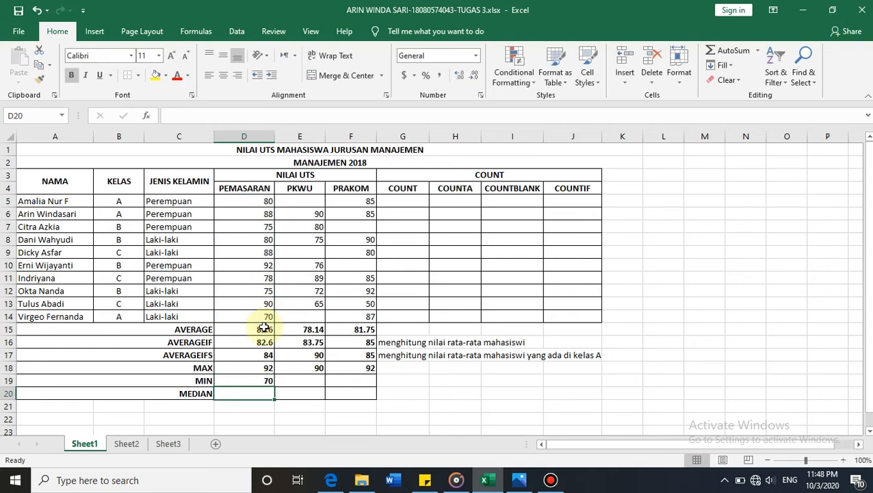
click(264, 380)
drag(274, 387, 356, 379)
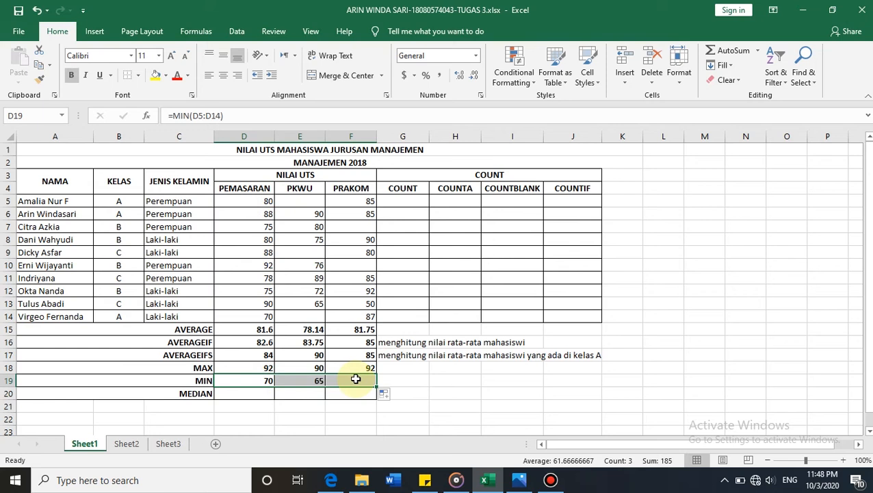
Enter a MEDIAN formula over the PEMASARAN scores D5:D14 in D20 and fill it across to F20.
click(268, 392)
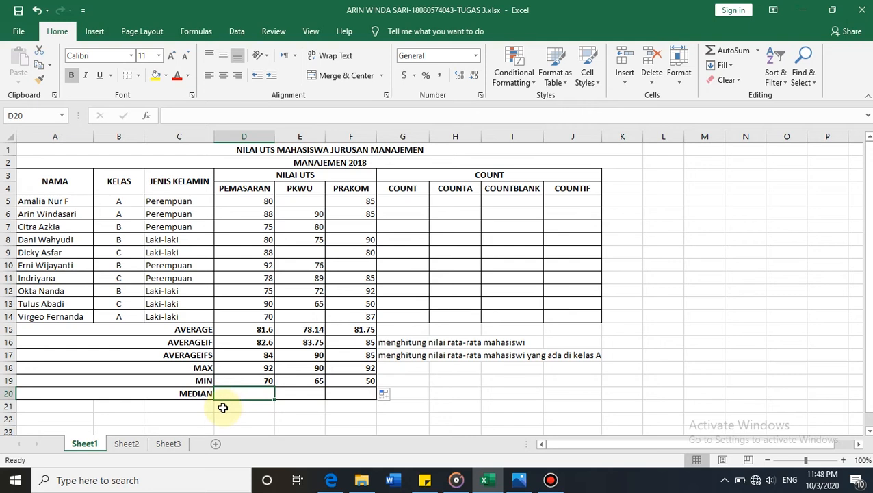
text(=median)
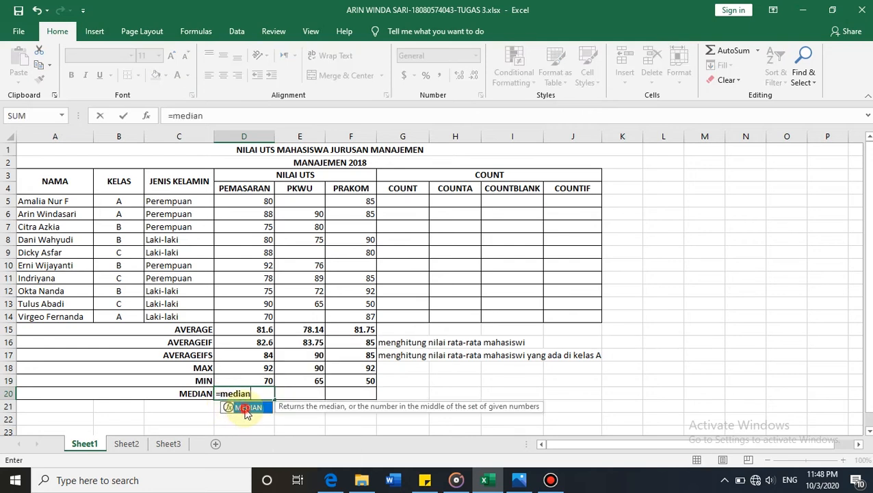
double_click(247, 407)
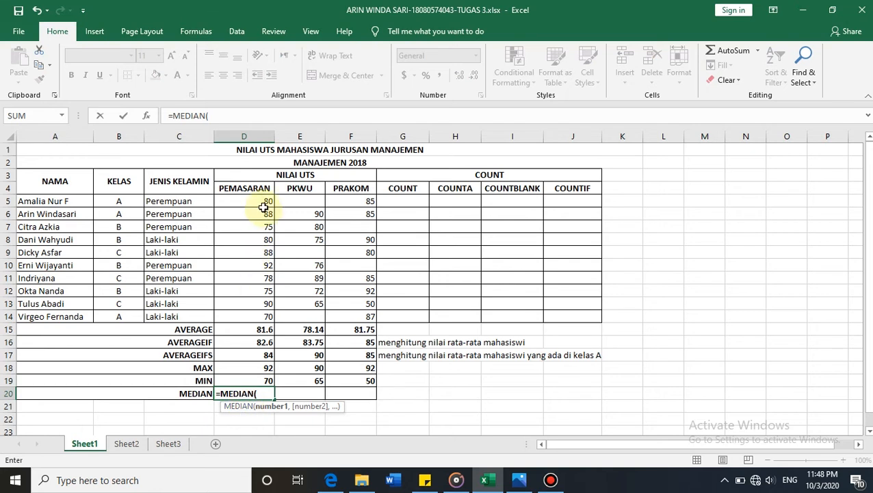
drag(265, 202, 258, 314)
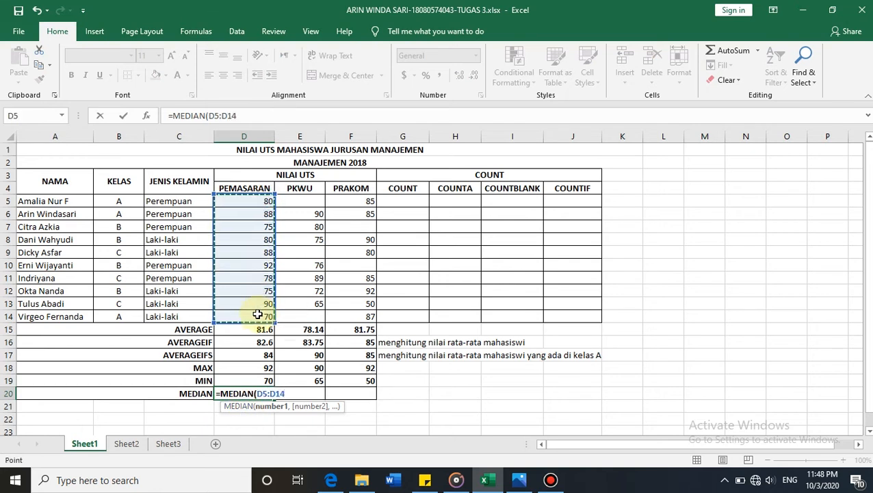
key(Return)
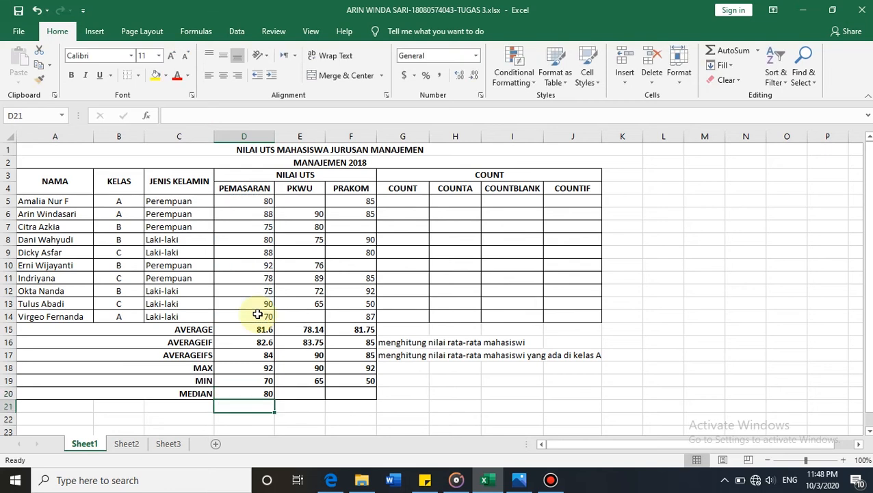
click(266, 392)
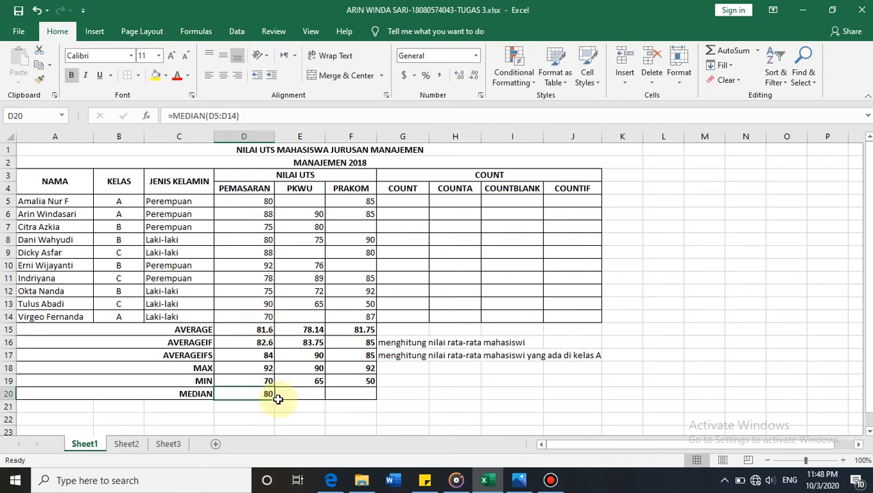
drag(273, 400, 367, 402)
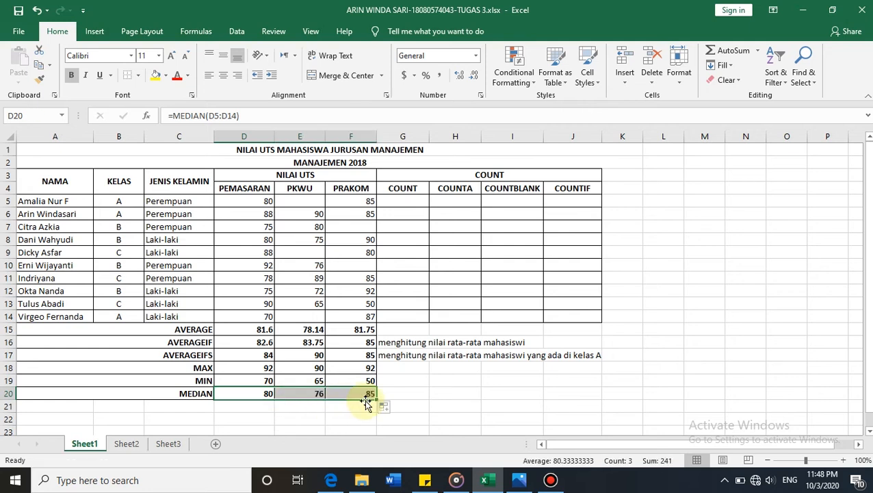
click(413, 380)
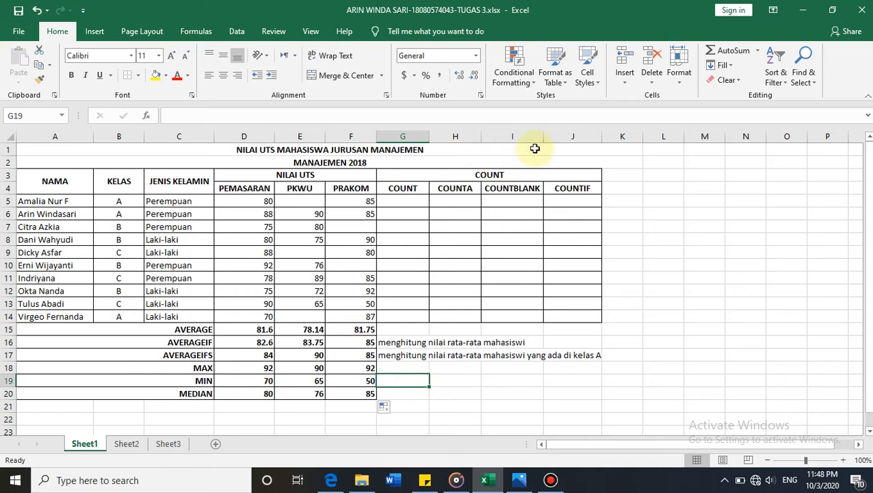
Enter a COUNT formula over the first student's scores D5:F5 in G5 and fill it down to G14.
click(409, 199)
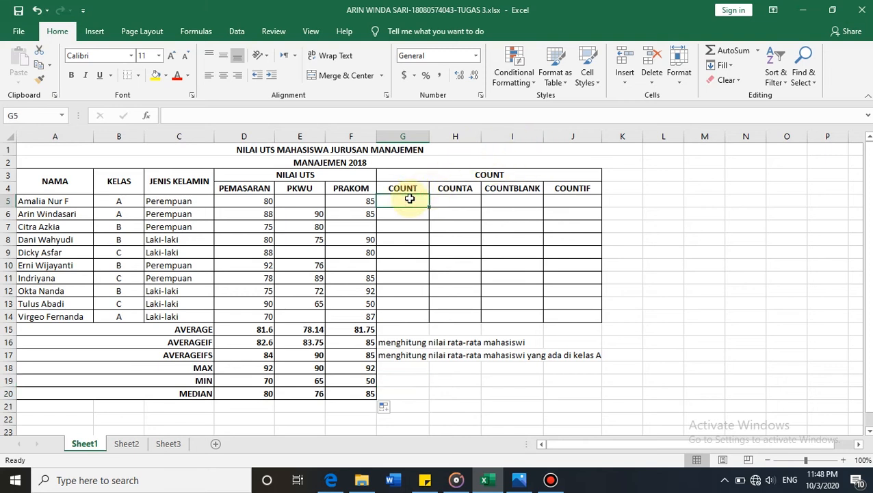
text(=coun)
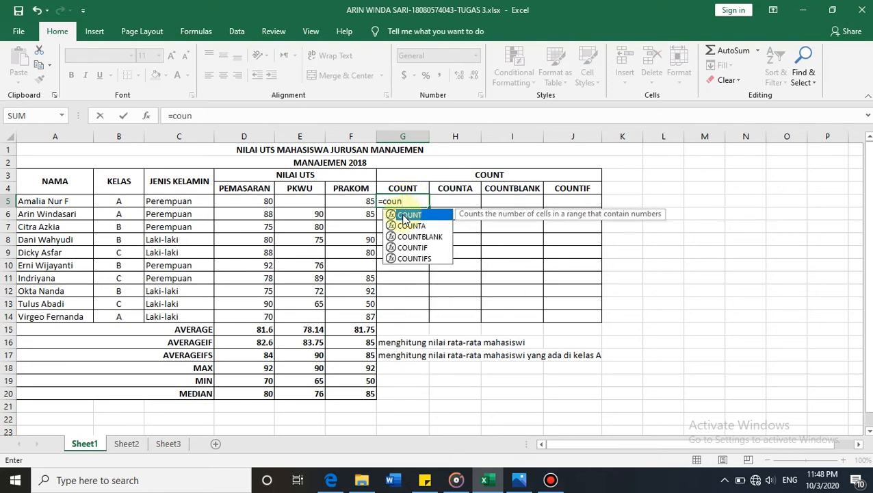
double_click(404, 216)
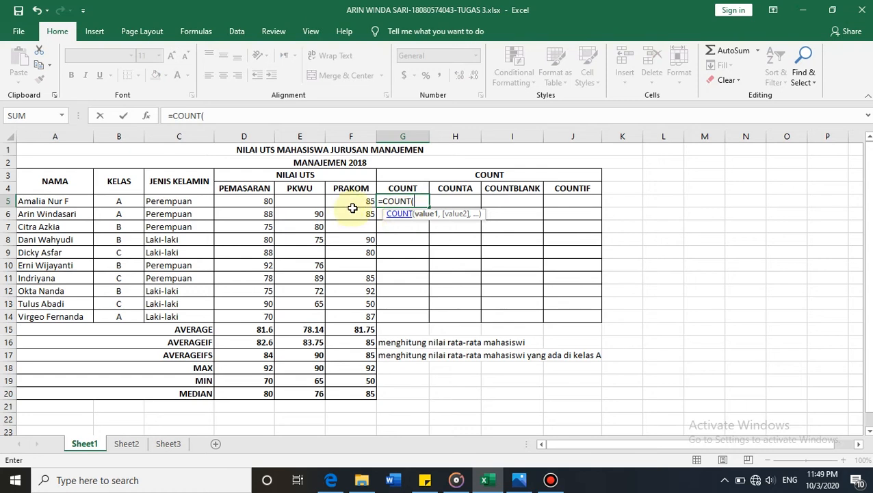
drag(256, 199, 358, 200)
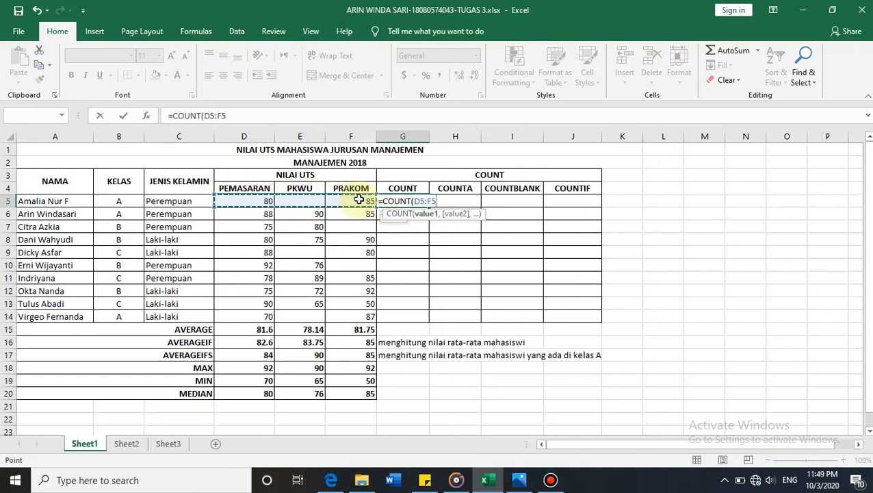
key(Return)
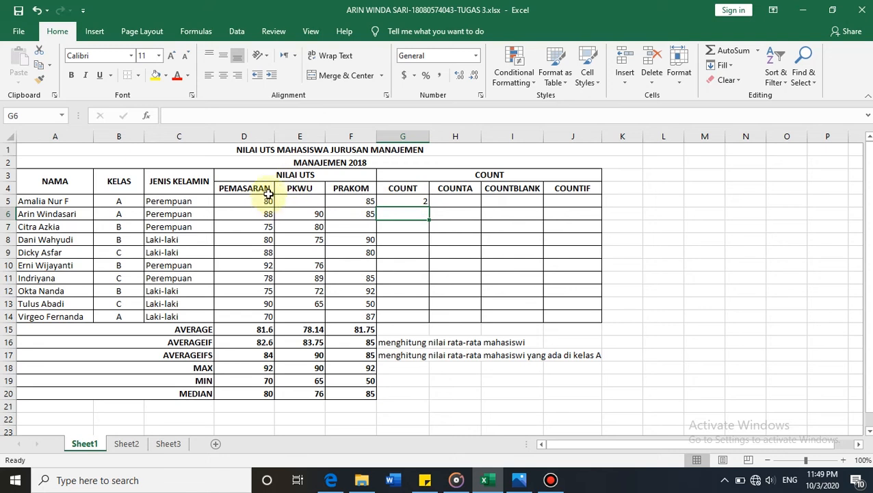
click(421, 200)
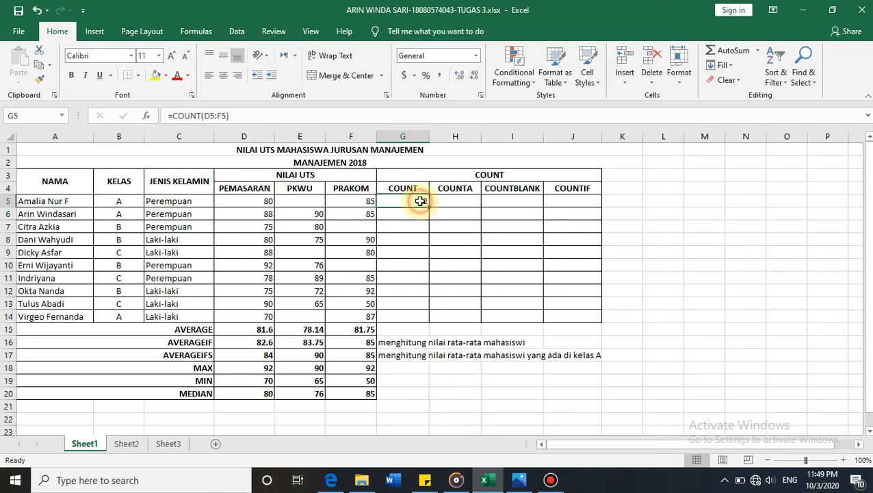
drag(428, 204, 421, 317)
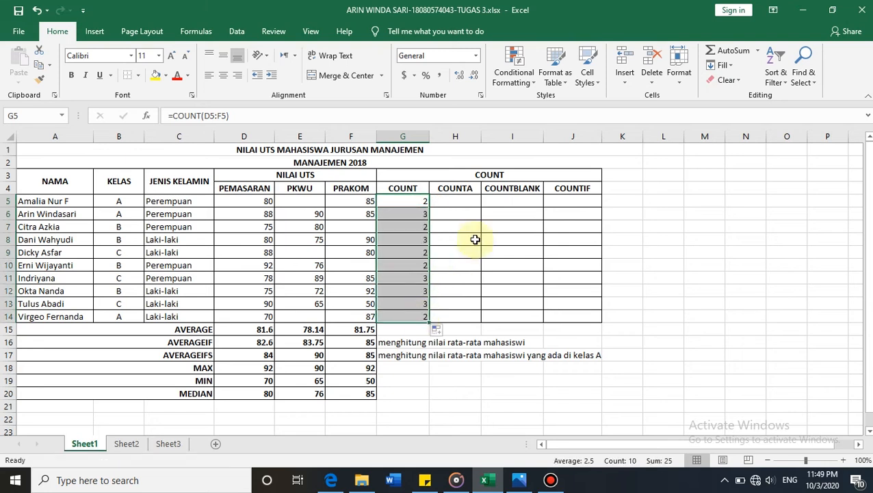
Enter a COUNTA formula over the first student's scores D5:F5 in H5 and fill it down to H14.
click(461, 202)
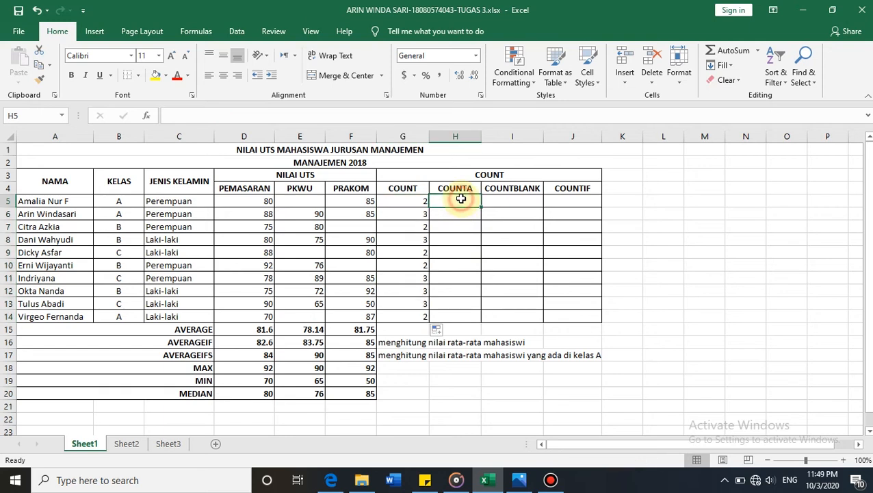
text(=coun)
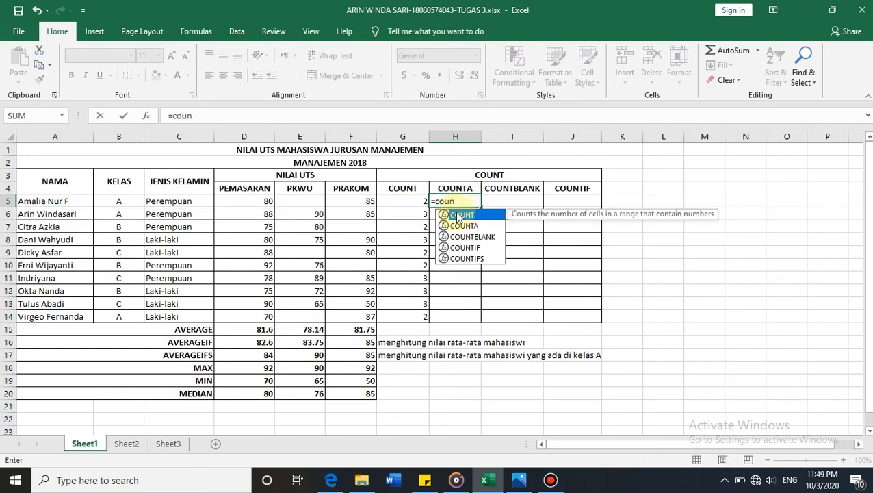
double_click(458, 228)
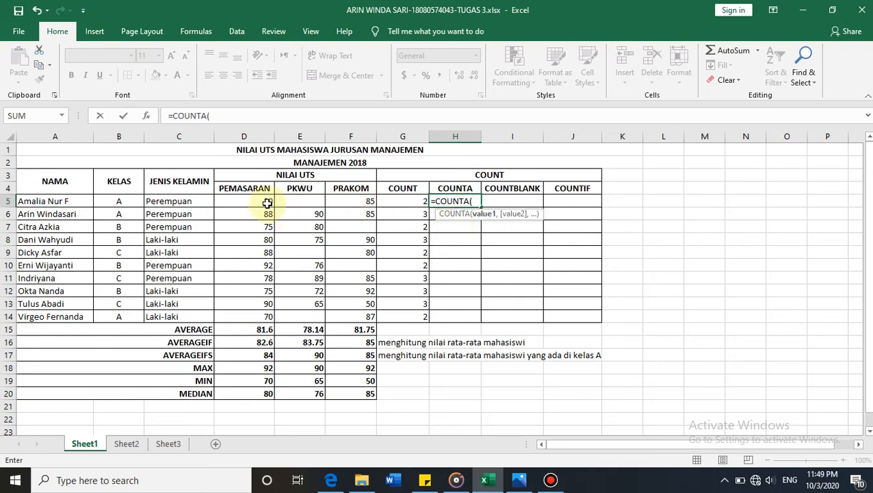
drag(264, 203, 346, 202)
key(Return)
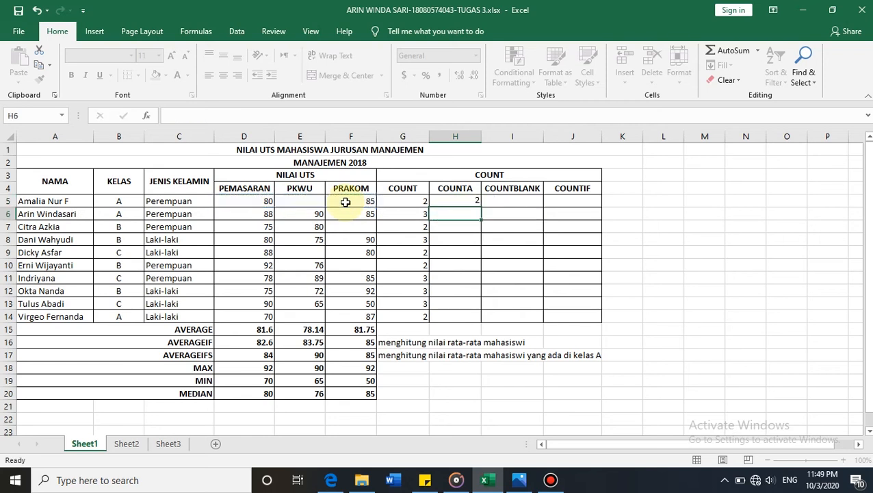
click(466, 201)
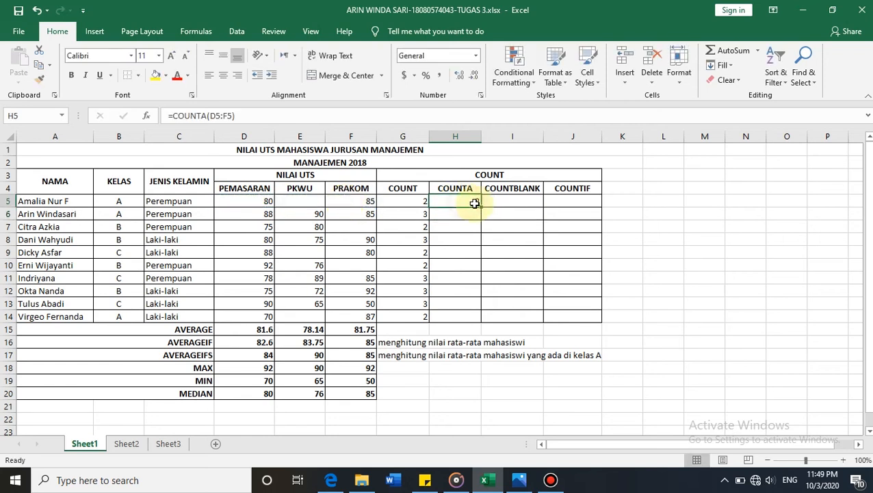
drag(482, 207, 472, 318)
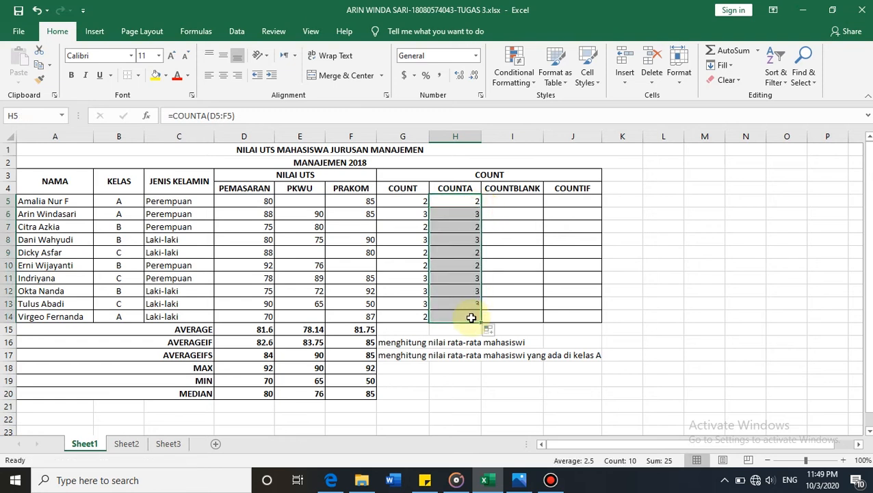
Enter the text "belum" in the empty PKWU cell E5, clear it, and put the same text back.
click(465, 223)
click(463, 200)
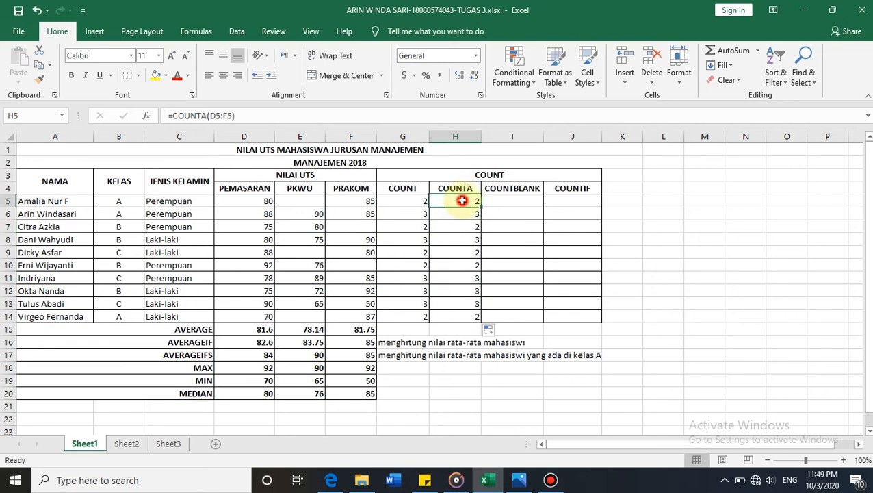
click(312, 201)
text(b)
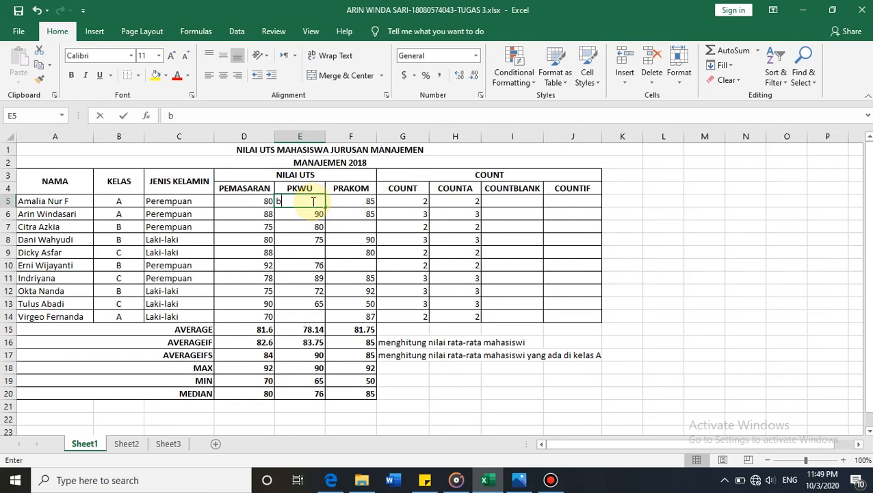
text(elum)
key(Return)
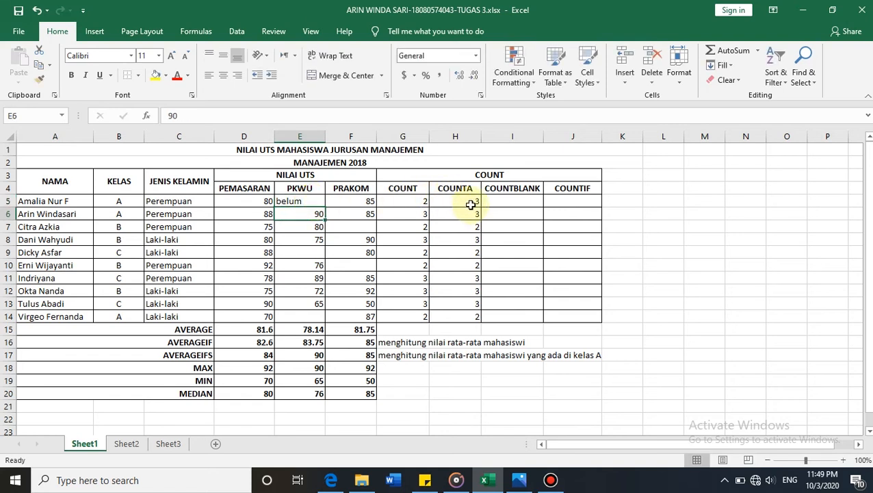
click(308, 201)
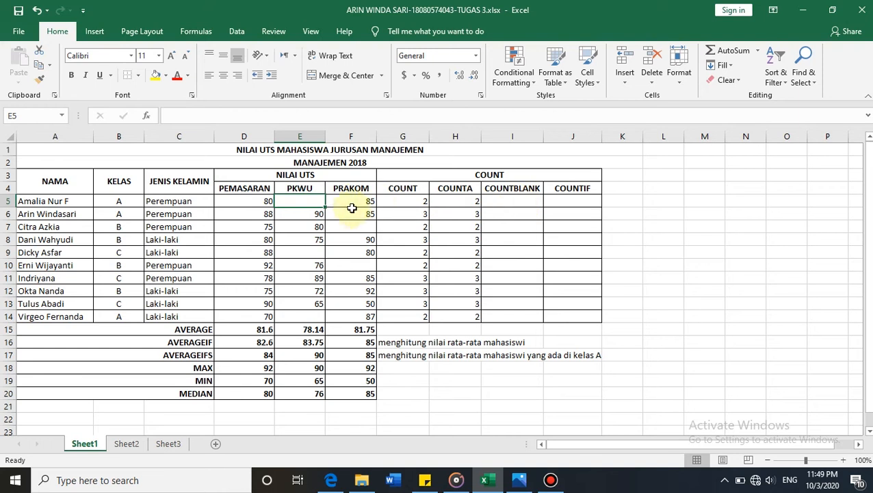
text(belum)
Enter a COUNTBLANK formula over the first student's scores D5:F5 in I5 and fill it down to I14.
click(496, 202)
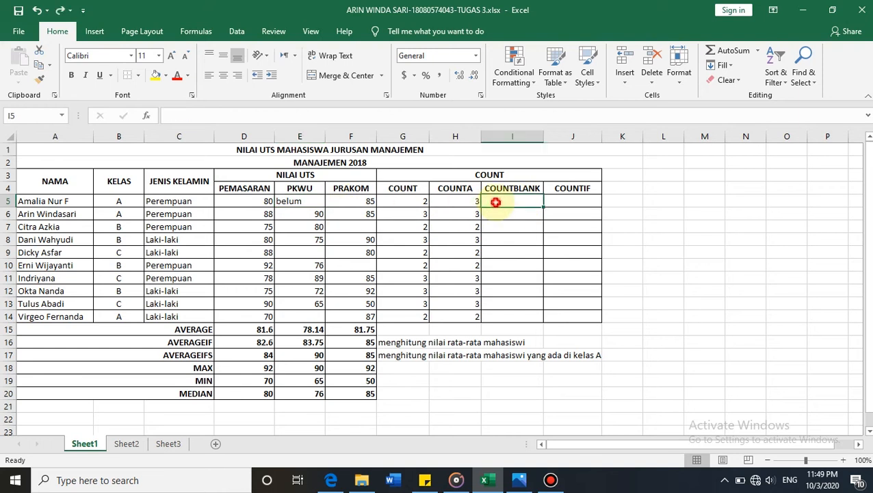
text(=)
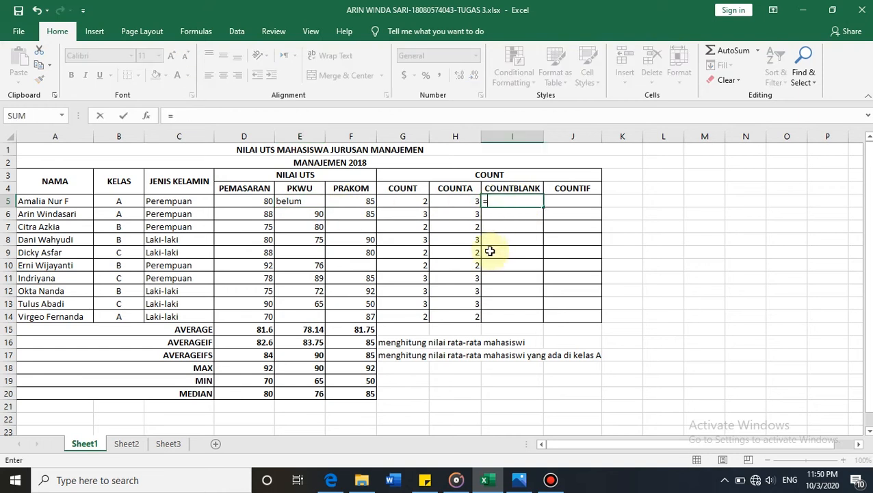
text(coun)
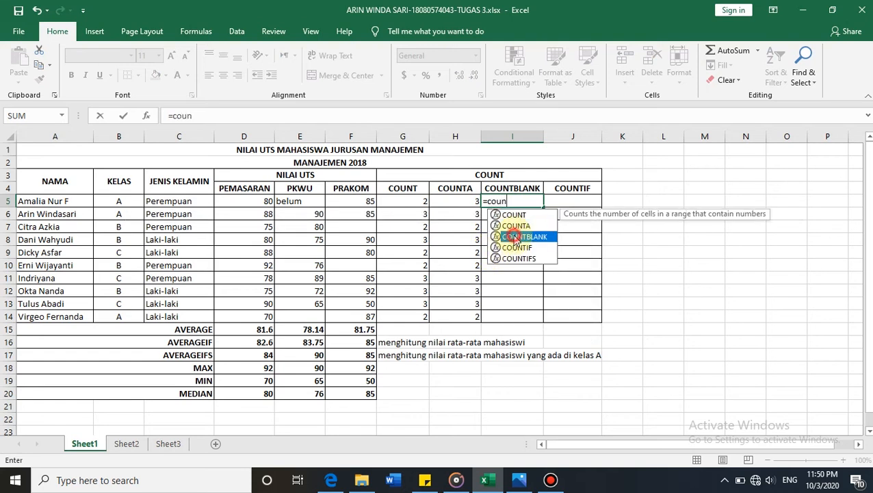
double_click(517, 237)
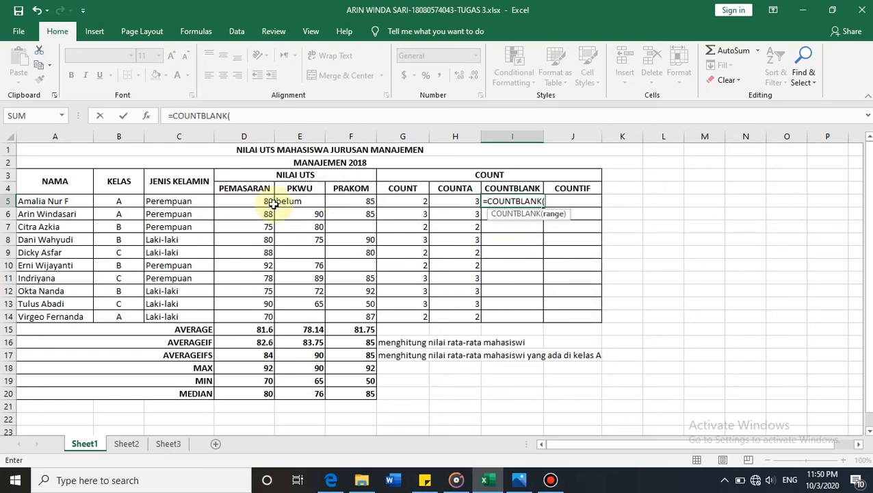
drag(262, 201, 337, 199)
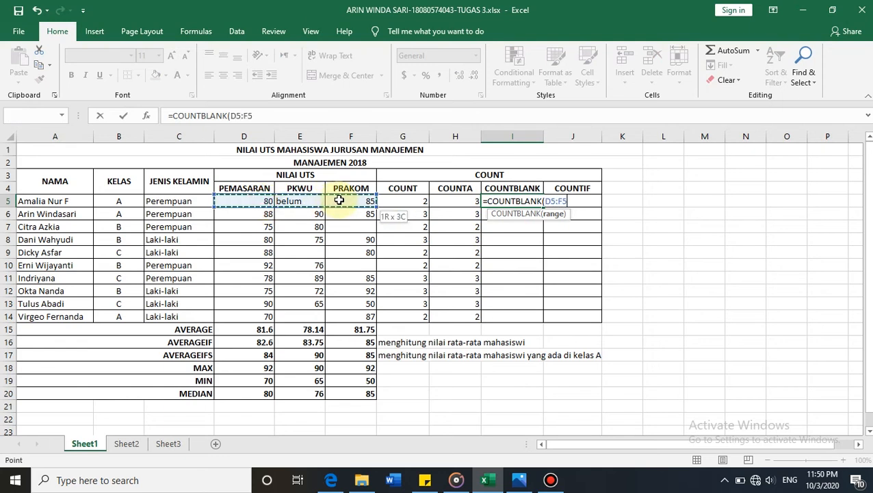
key(Return)
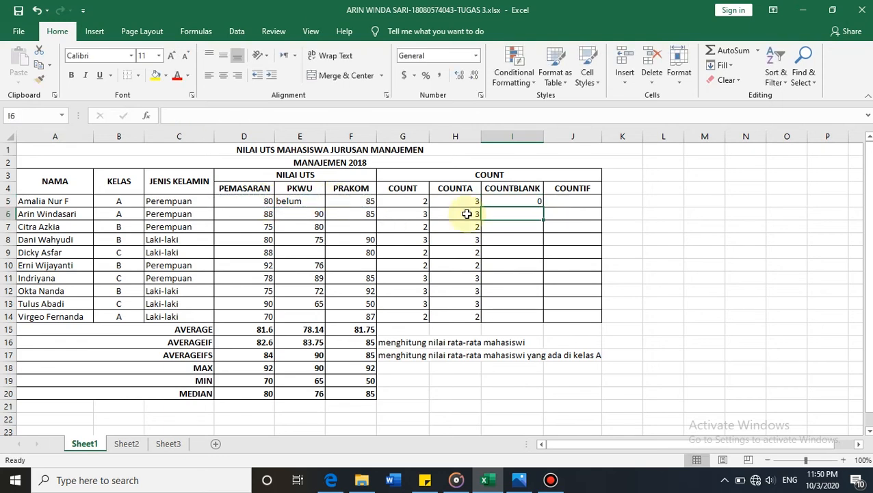
click(507, 199)
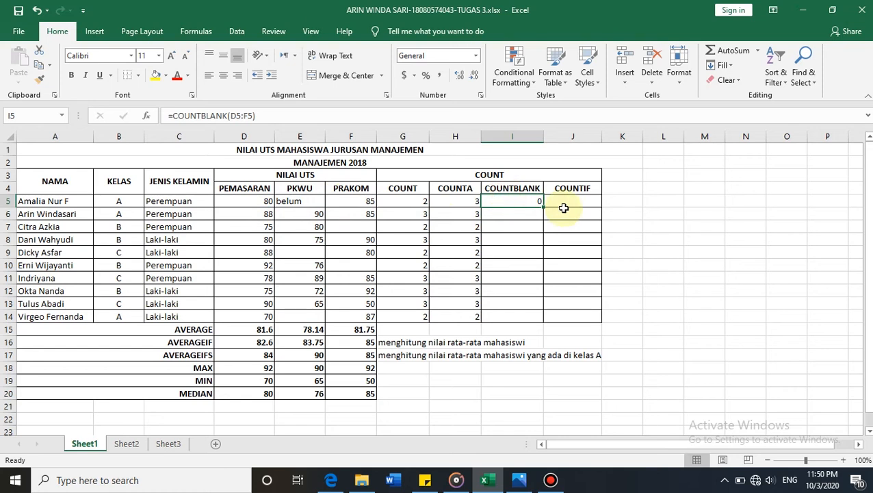
drag(545, 206, 532, 323)
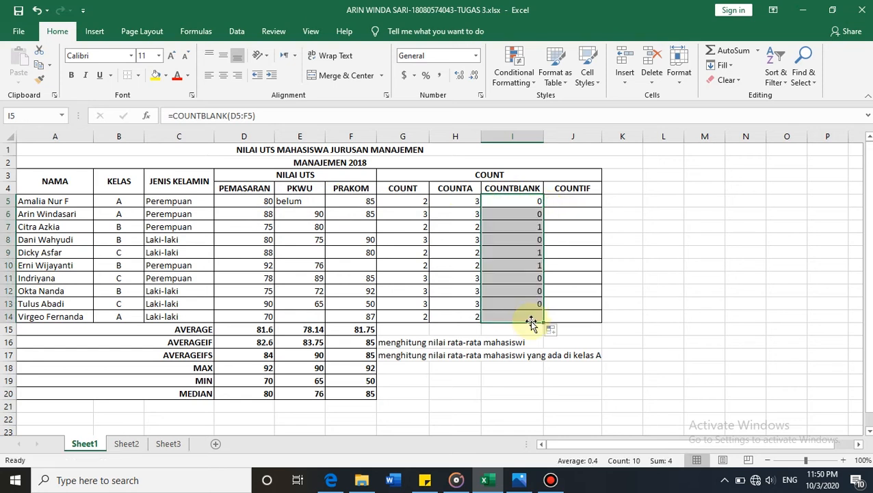
Enter a COUNTIF formula in J5 counting the first student's scores D5:F5 that are ">80" and fill it down to J14.
click(572, 201)
text(=)
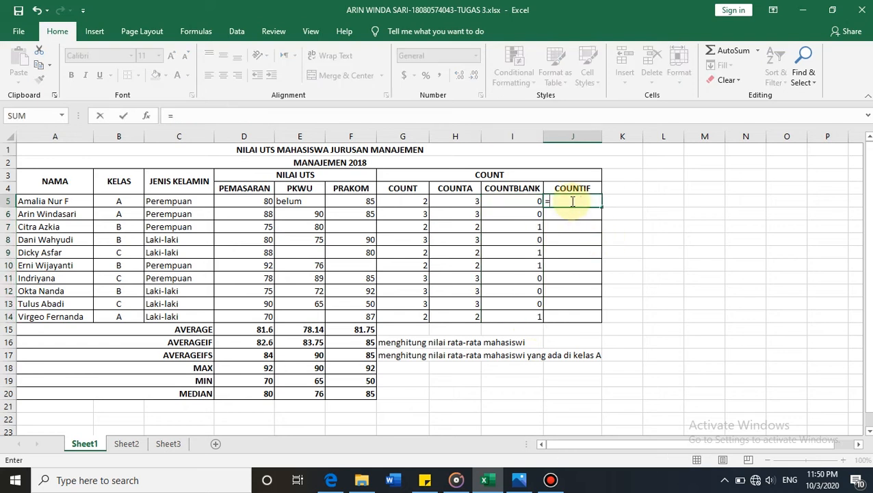
text(coun)
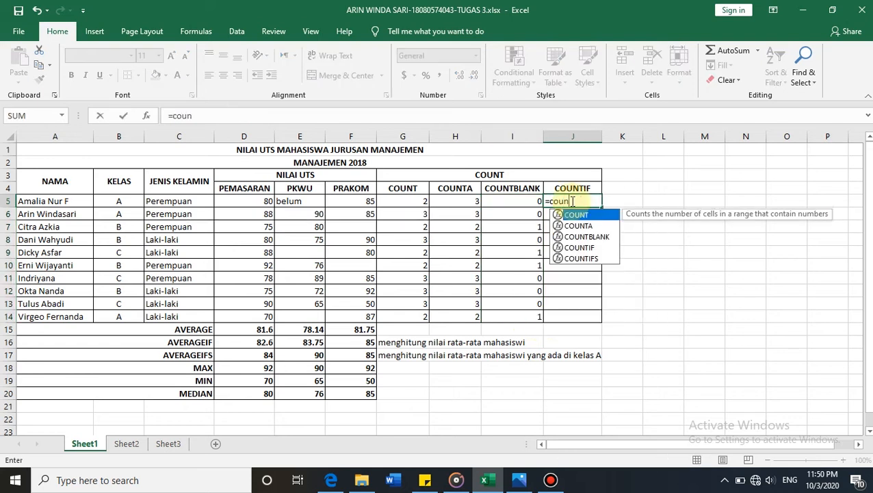
double_click(578, 248)
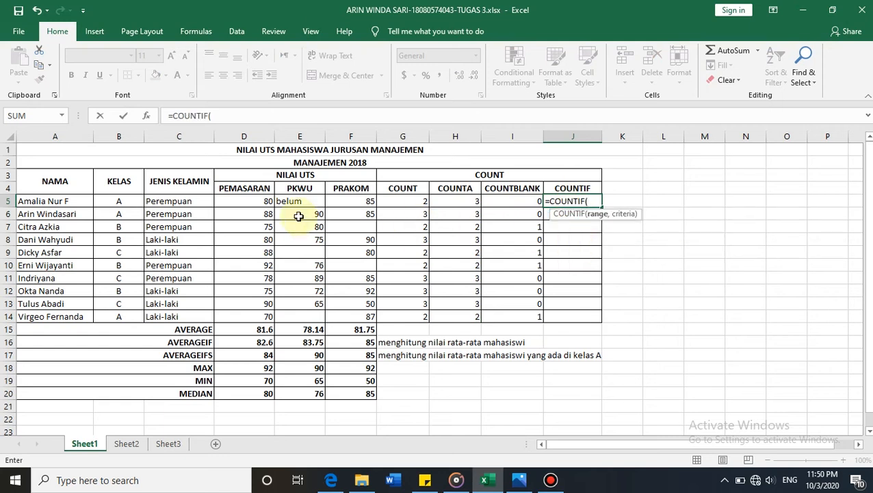
drag(263, 202, 350, 201)
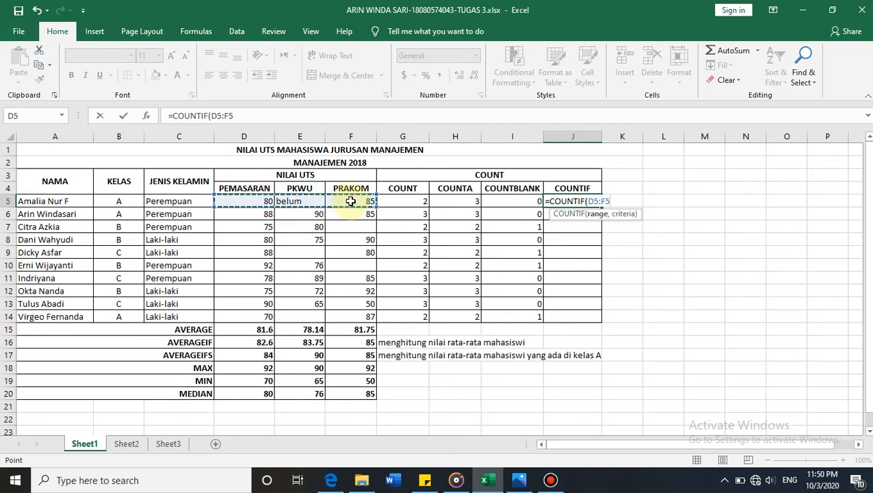
text(,">)
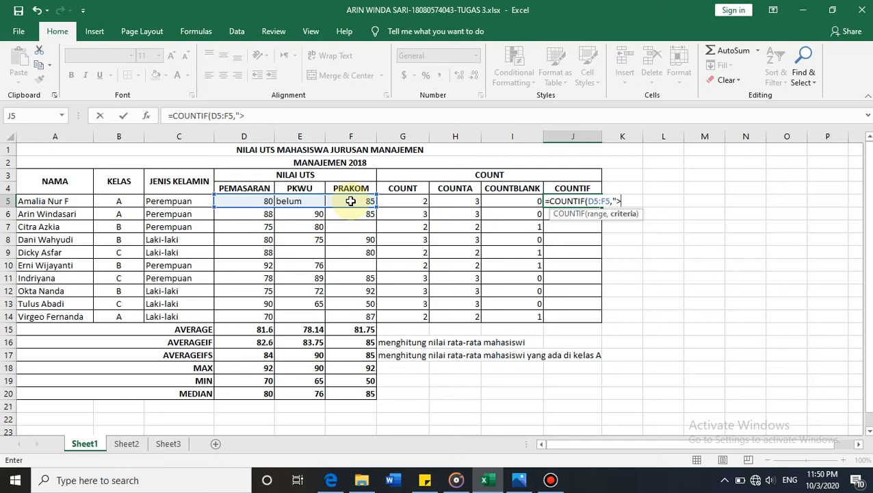
text(80"))
key(Return)
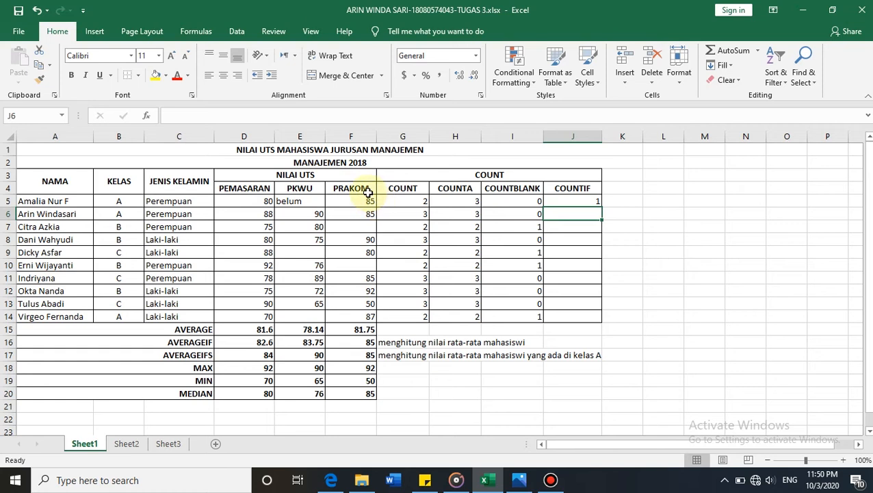
click(594, 201)
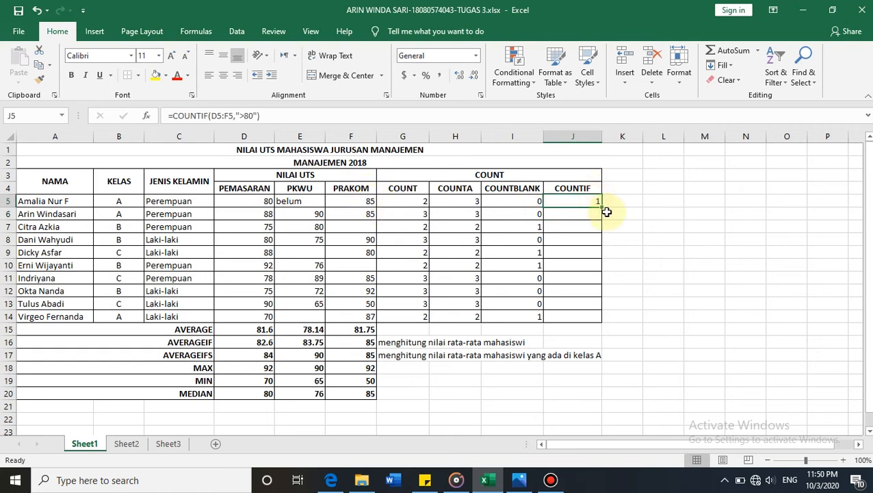
drag(602, 210, 601, 322)
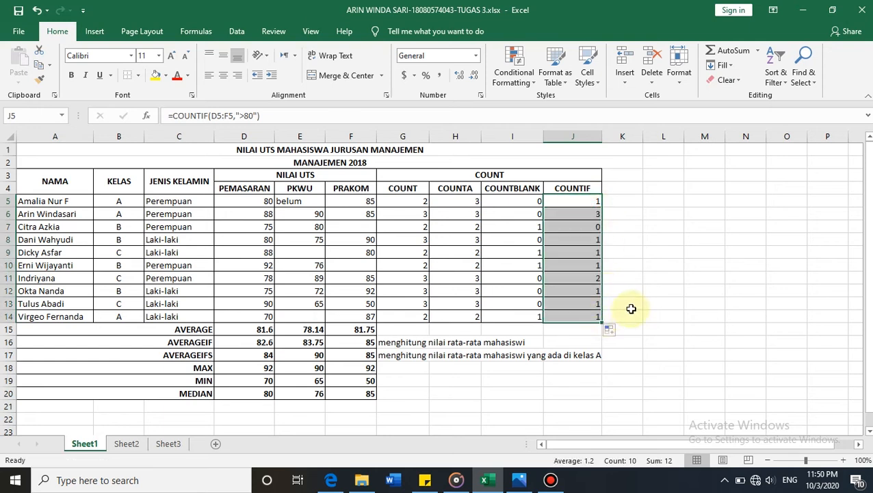
click(595, 315)
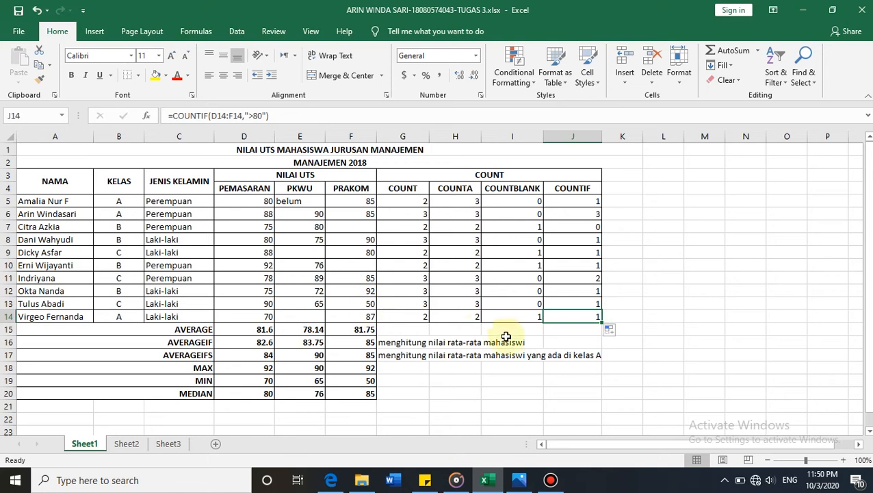
On Sheet2, label cells A9 to A11 under Jawab as "periode angsuran", "angsuran" and "jumlah pinjaman".
click(127, 443)
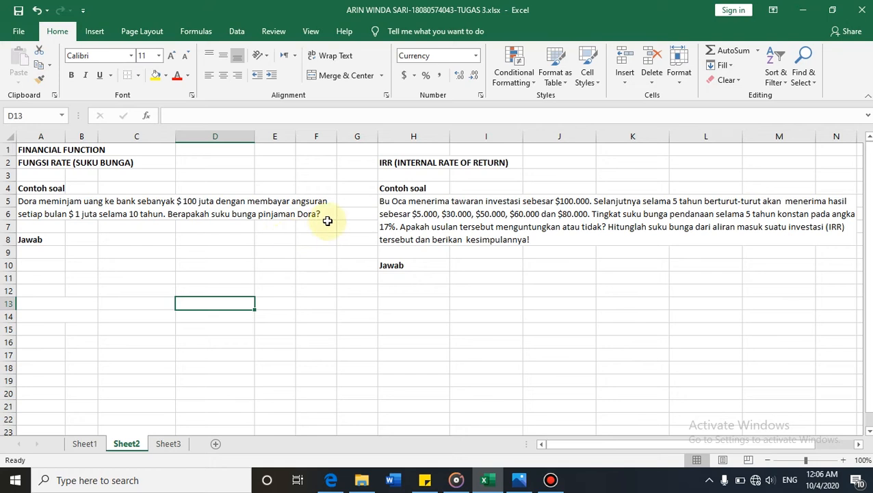
click(54, 252)
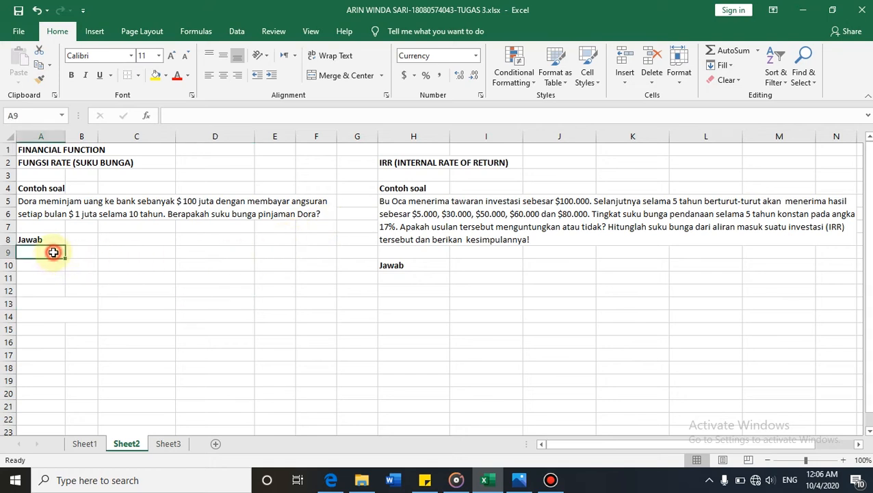
text(periode angsuran)
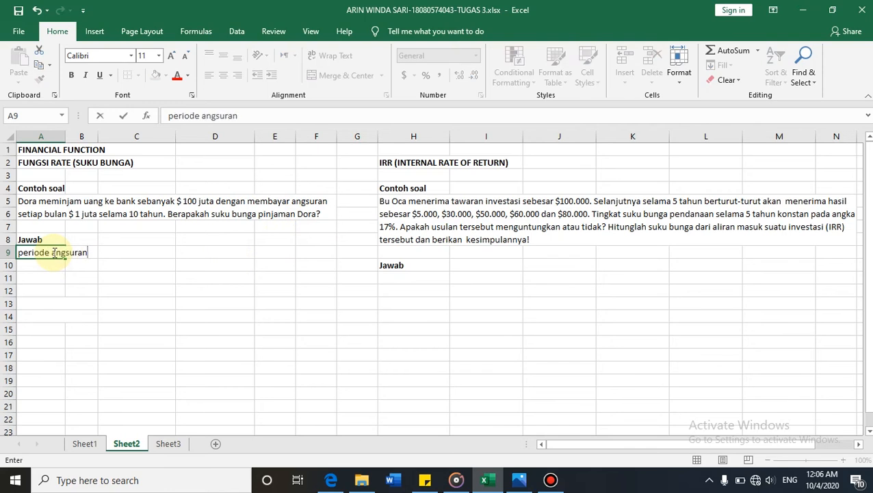
key(Return)
text(angsuran)
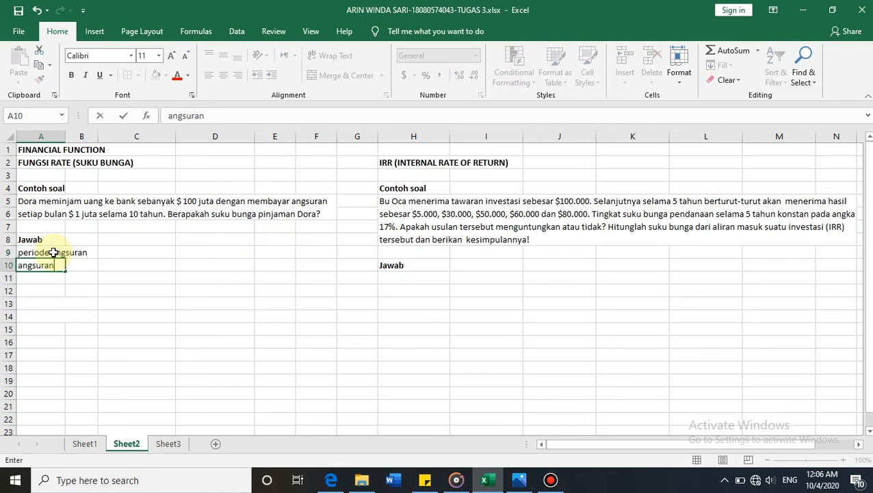
key(Return)
text(jumlah )
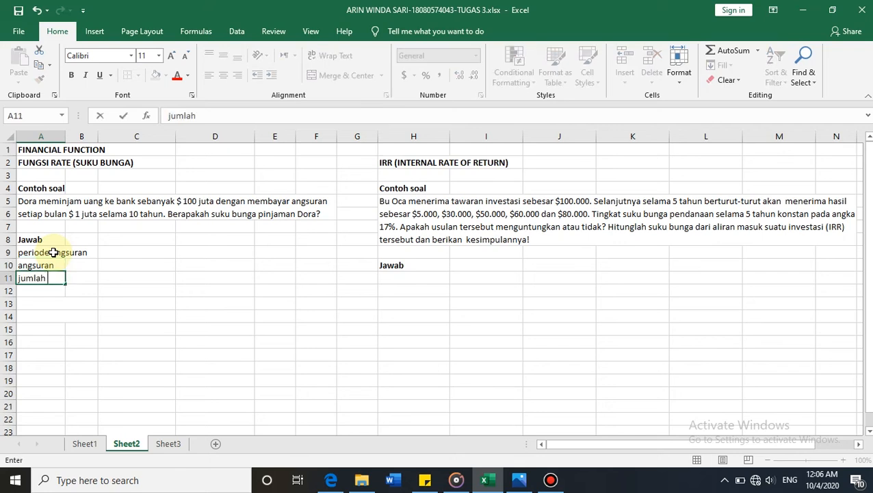
text(pinjaman)
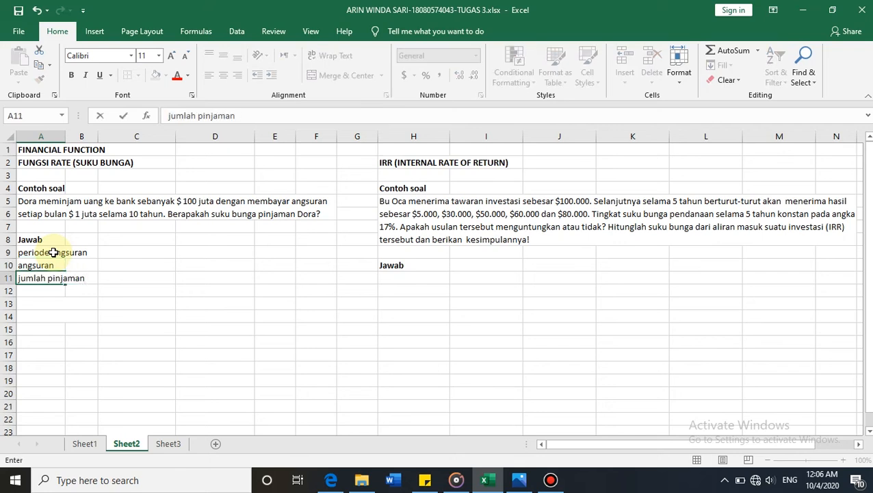
Enter the column headings "bulan" in C8 and "tahun" in D8 beside Jawab.
click(118, 240)
text(bu)
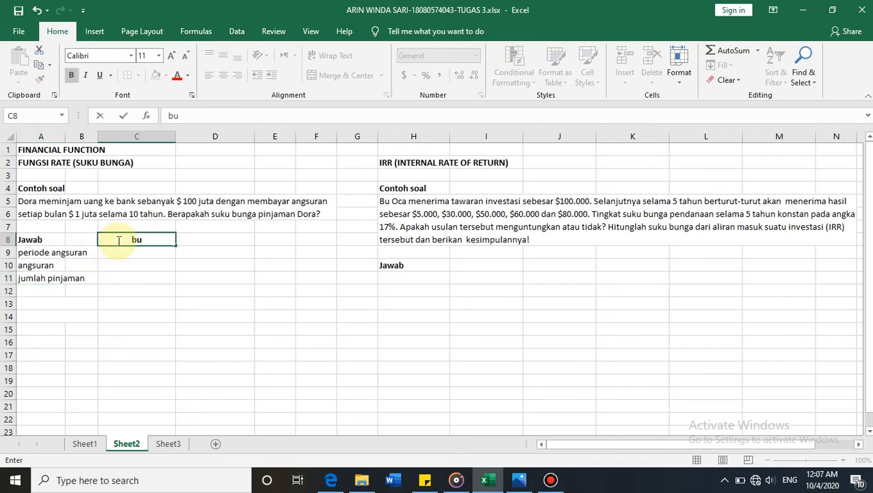
text(lan)
key(Tab)
text(tahun)
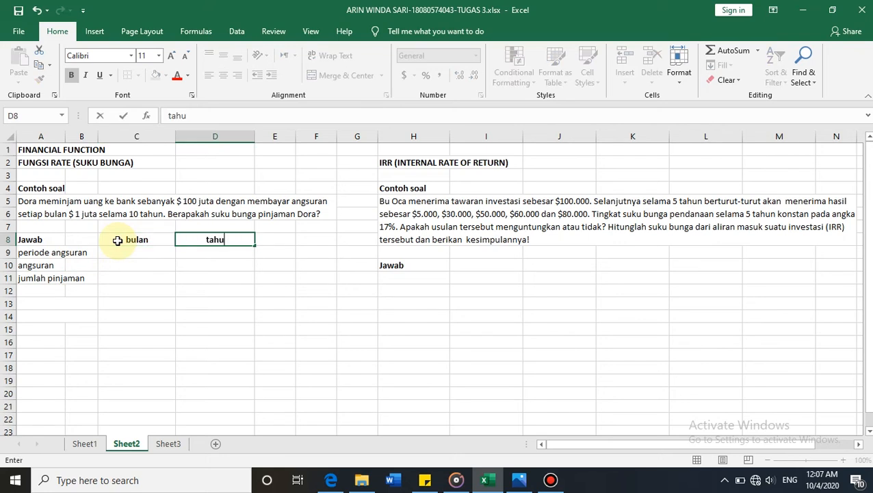
click(53, 265)
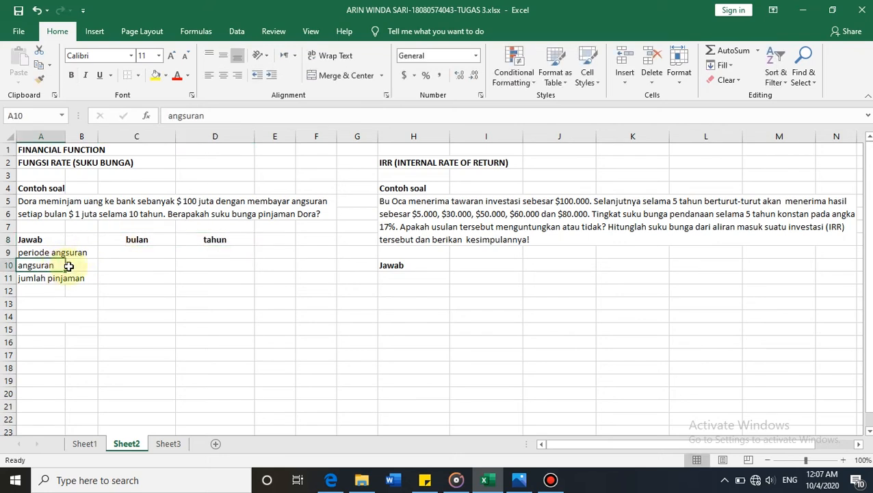
Fill the bulan column with =10*12 for periode angsuran, -1000000 for angsuran and 100000000 for jumlah pinjaman.
click(142, 251)
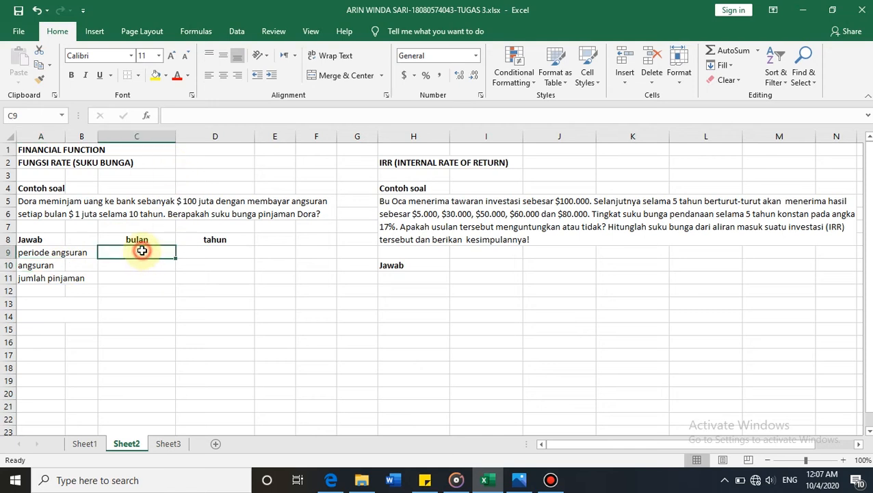
text(=)
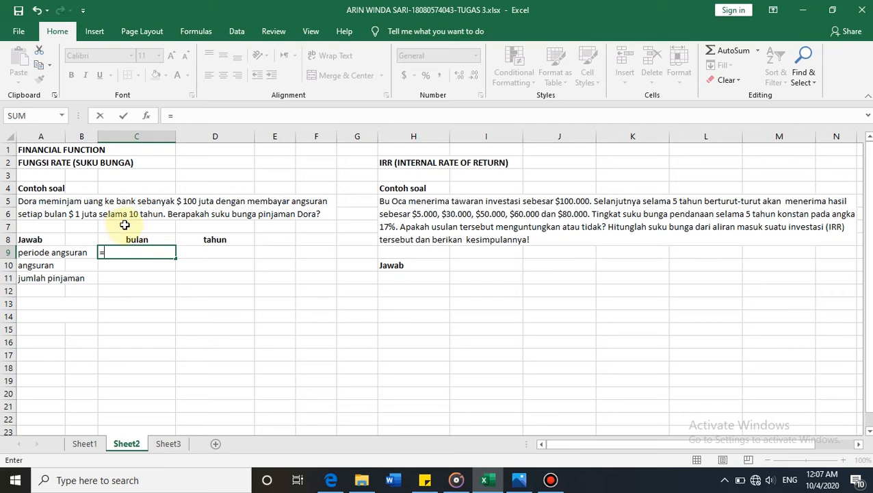
text(10)
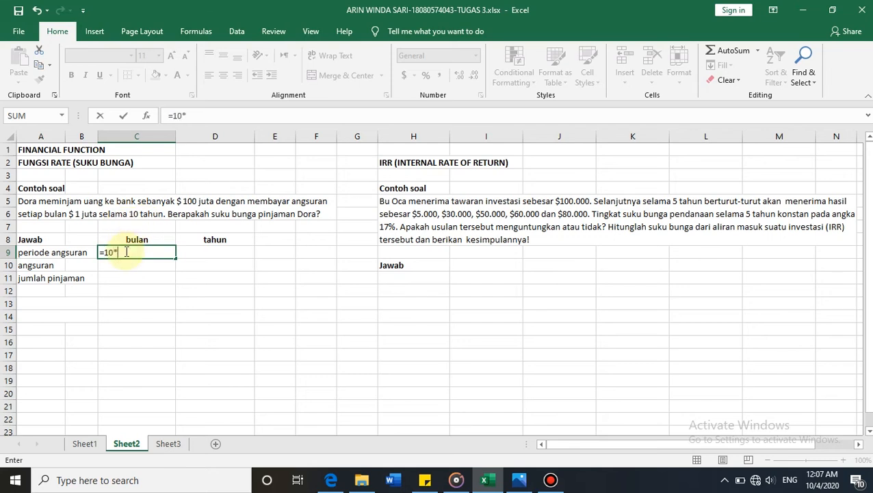
text(*12)
key(Return)
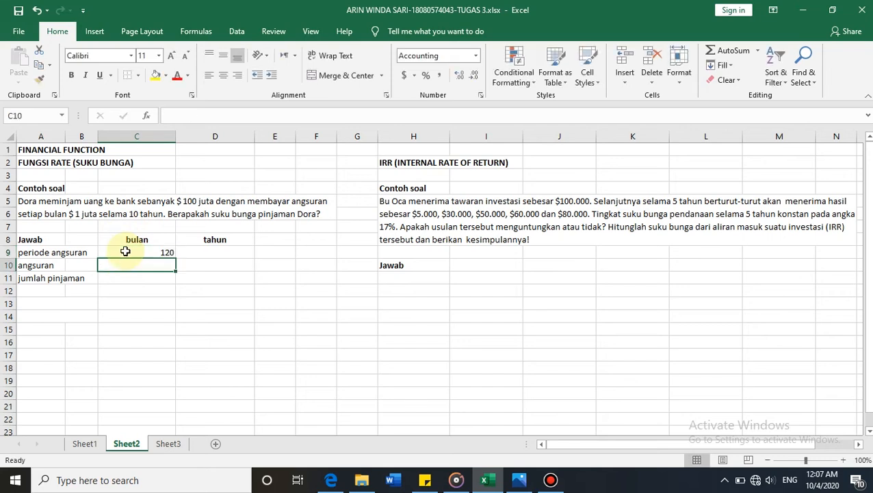
text(-)
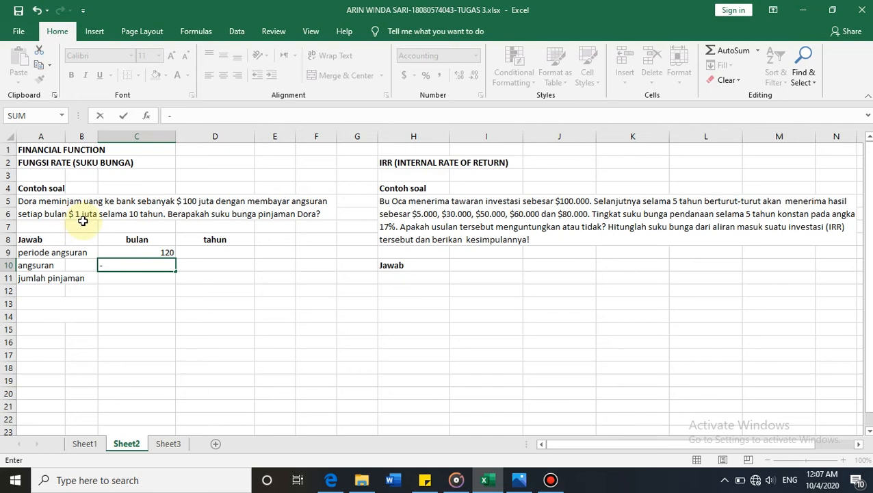
text(1000000)
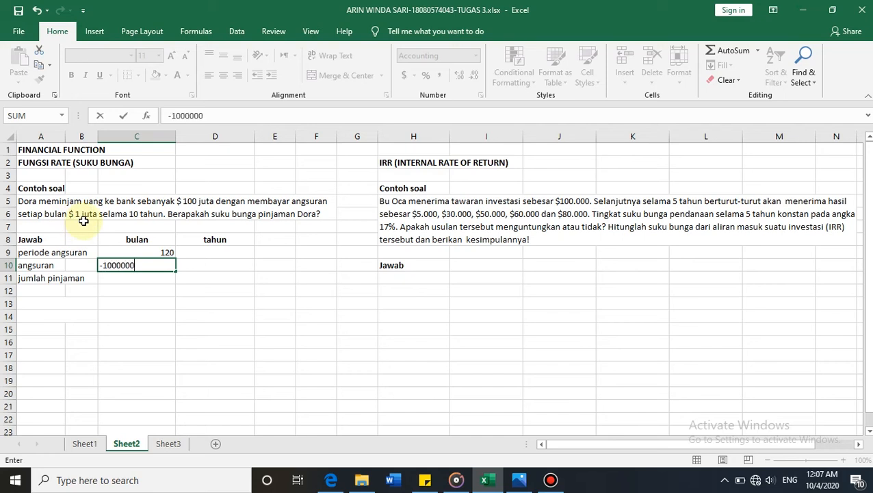
key(Return)
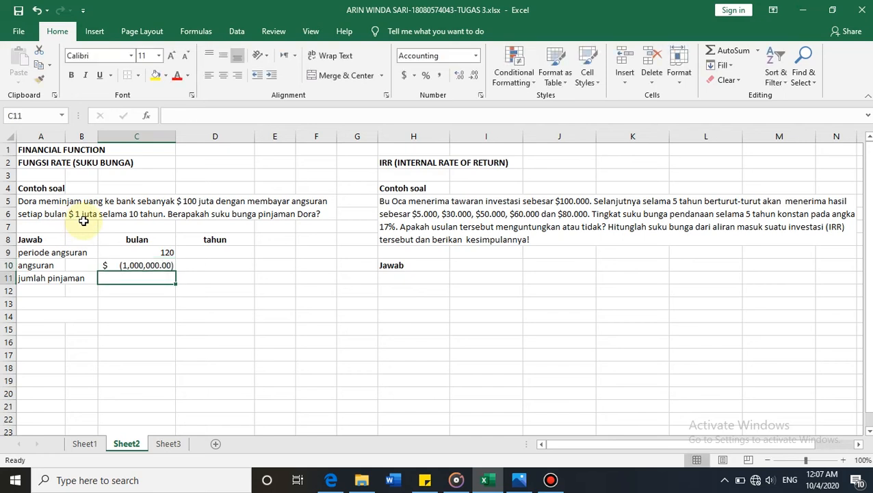
text(100000000)
key(Return)
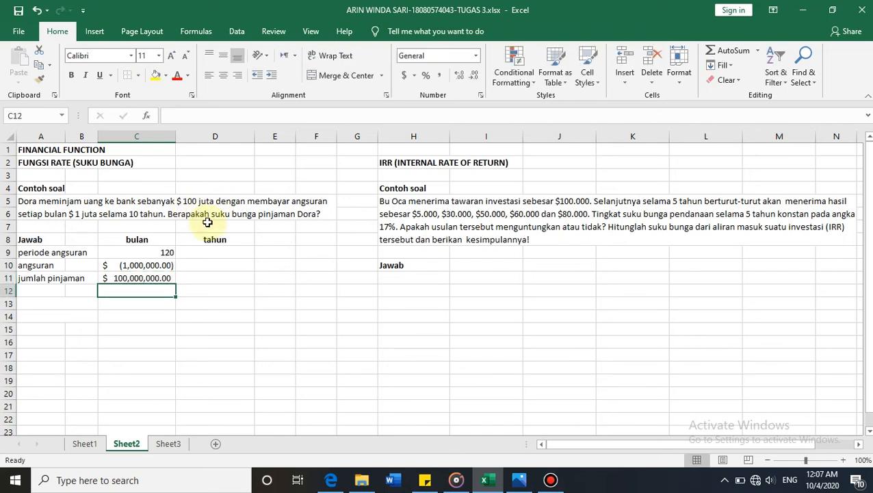
Fill the tahun column with 10 for periode angsuran in D9 and -12000000 for angsuran in D10.
click(212, 252)
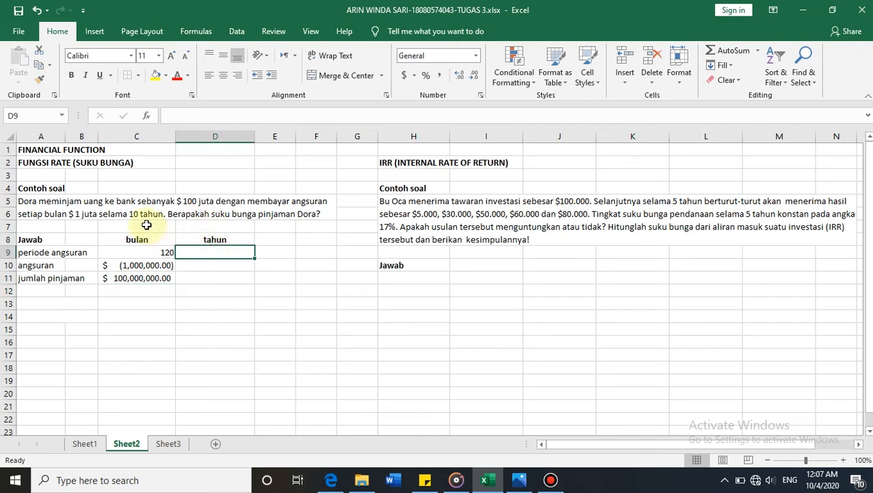
text(10)
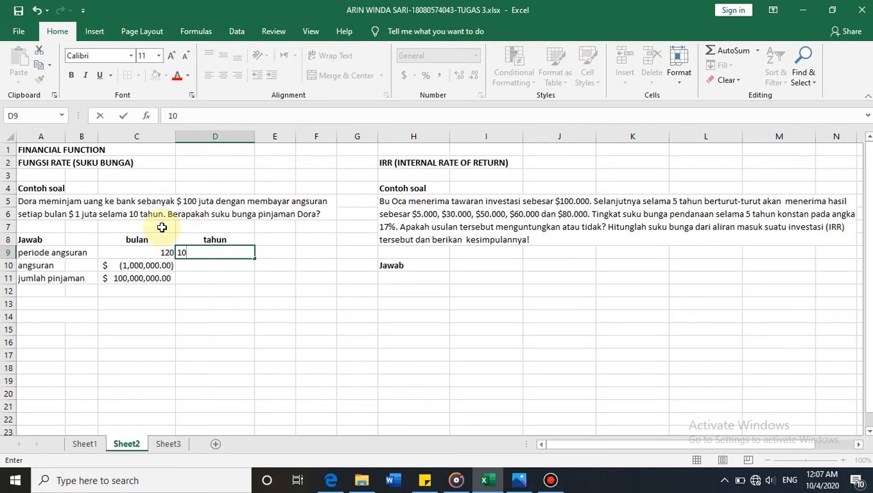
key(Return)
text(-1)
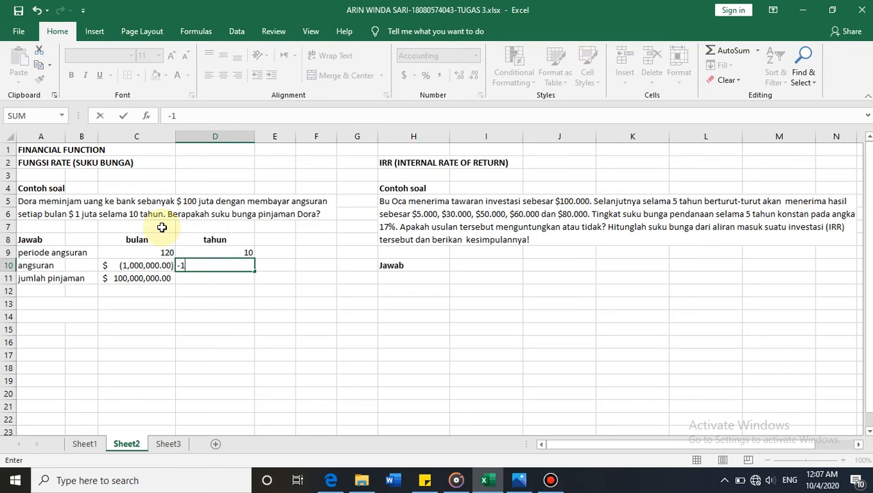
text(2000000)
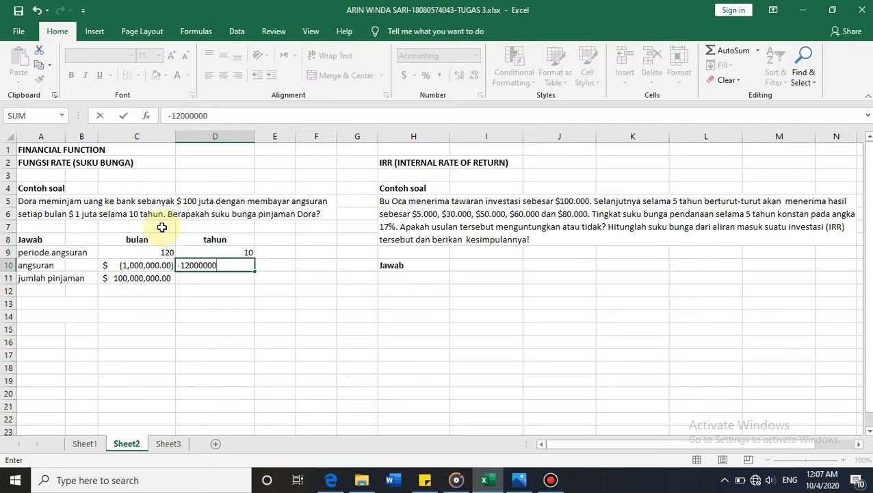
key(Return)
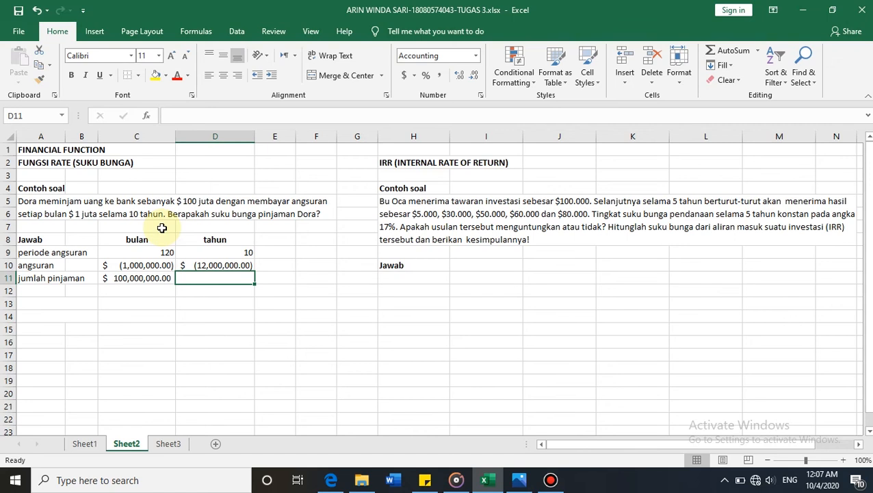
Enter the result labels "RATE/BULAN" in A13 and "RATE/TAHUN" in A14.
click(51, 304)
text(RA)
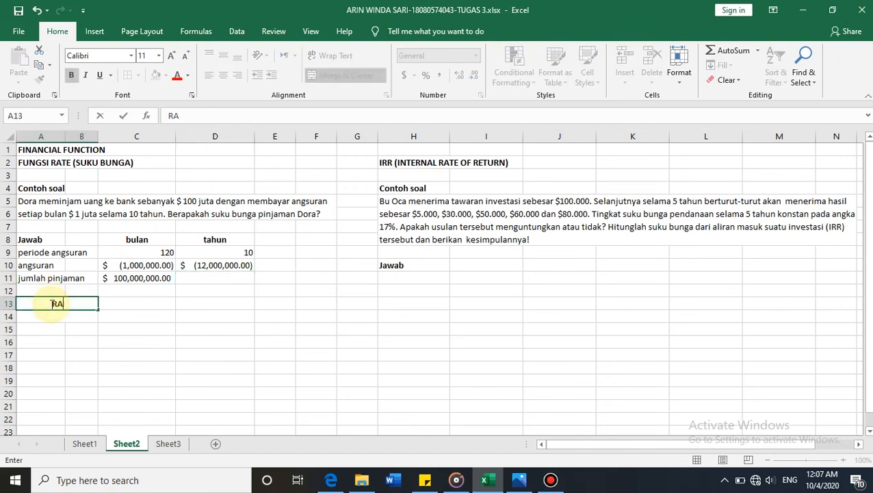
text(TE/BULAN)
key(Return)
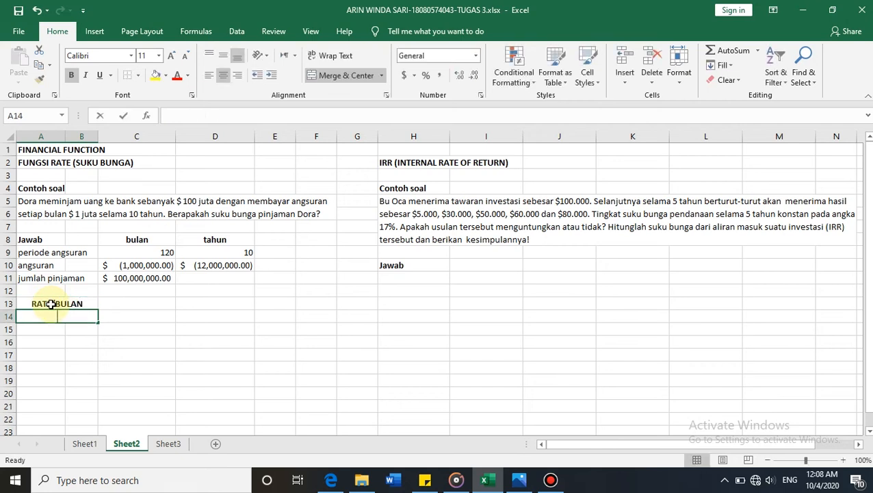
text(RATE/TAHUN)
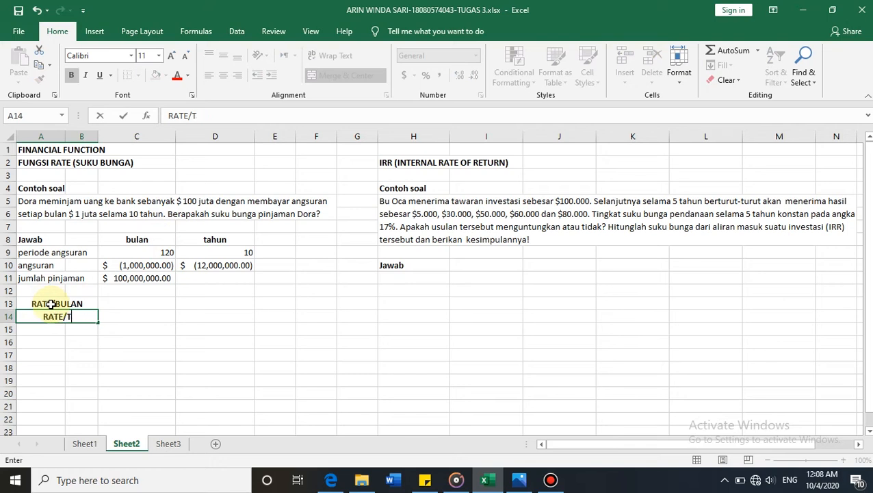
Enter =RATE(C9,C10,C11,0,0) in C13 for RATE/BULAN, using end-of-period payment timing.
click(109, 300)
text(=RAT)
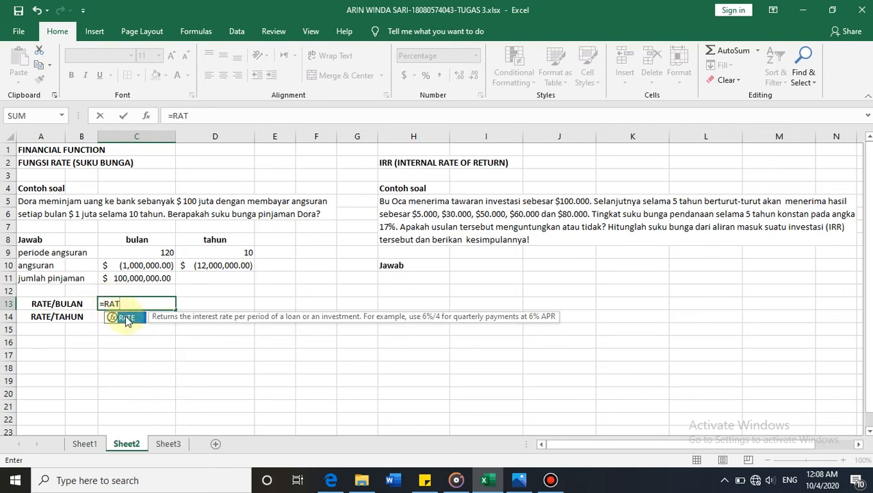
double_click(126, 318)
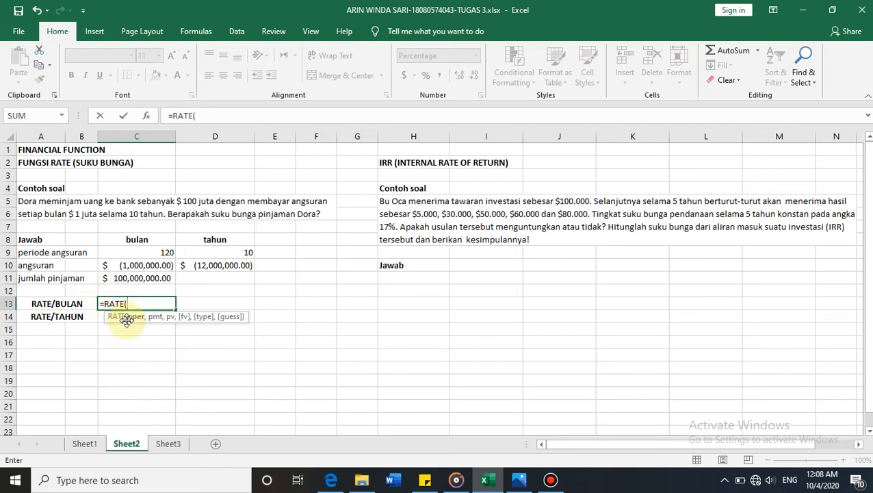
click(162, 252)
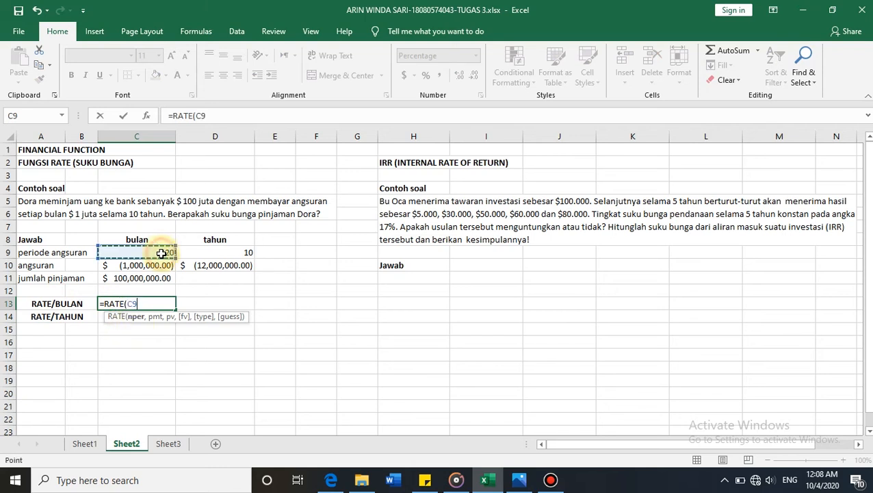
text(,)
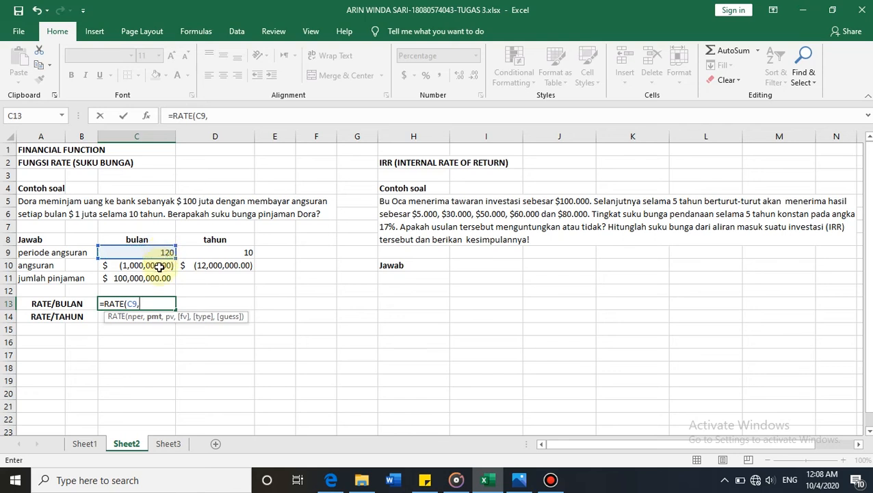
click(160, 266)
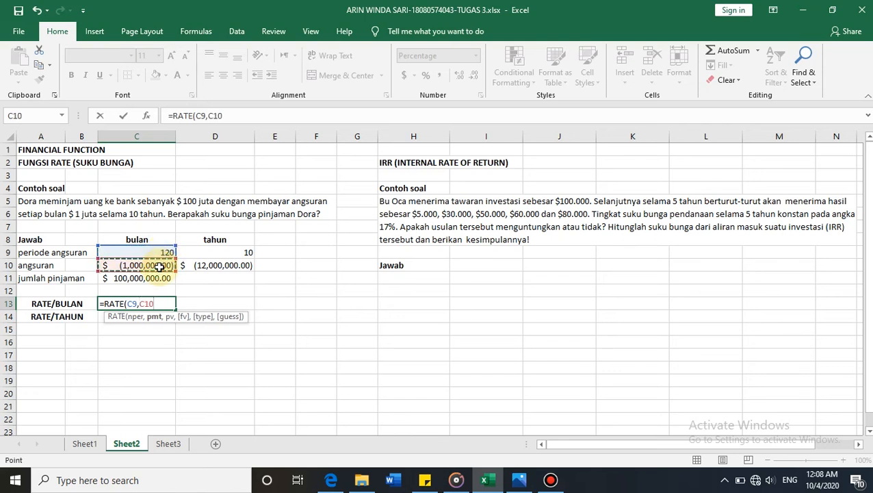
text(,)
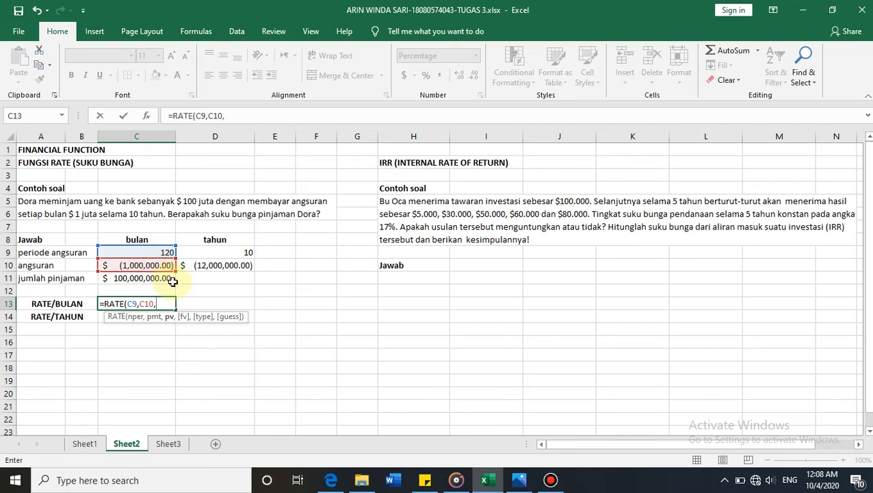
click(167, 280)
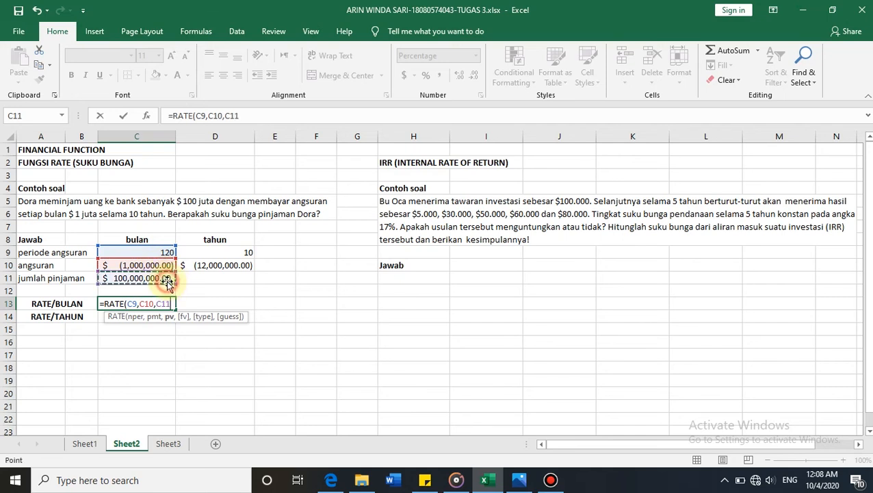
text(,)
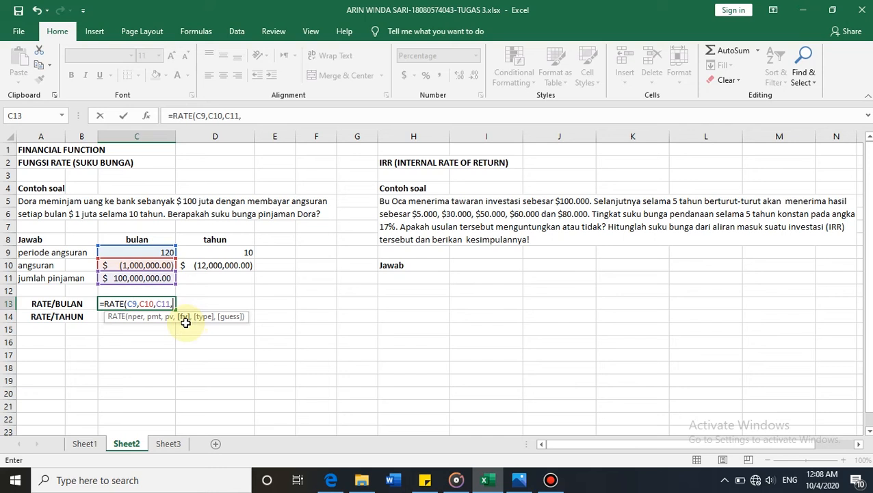
text(0,)
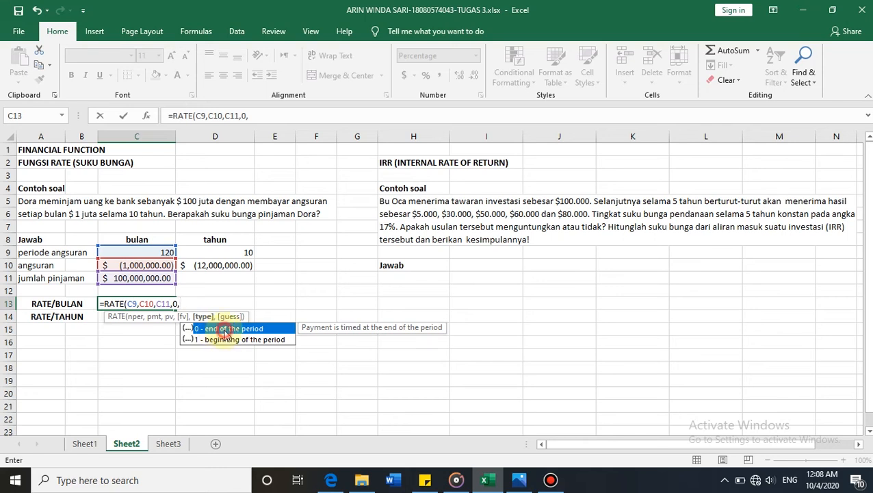
double_click(224, 332)
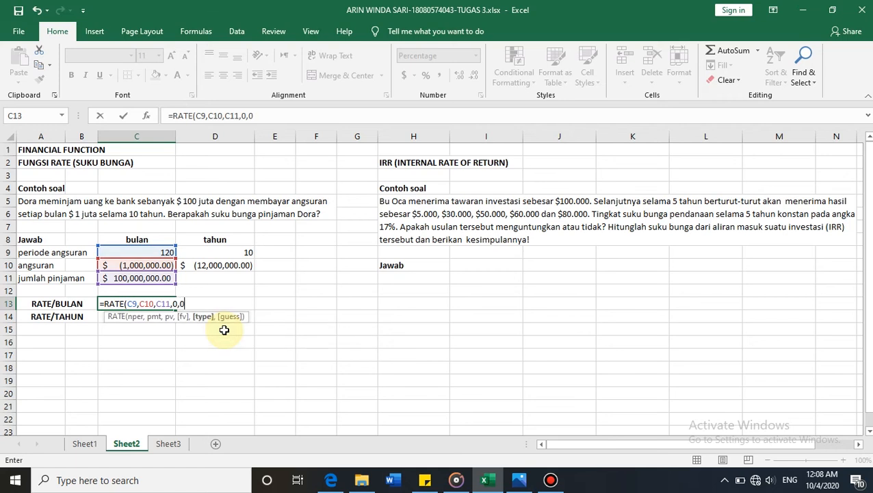
key(Return)
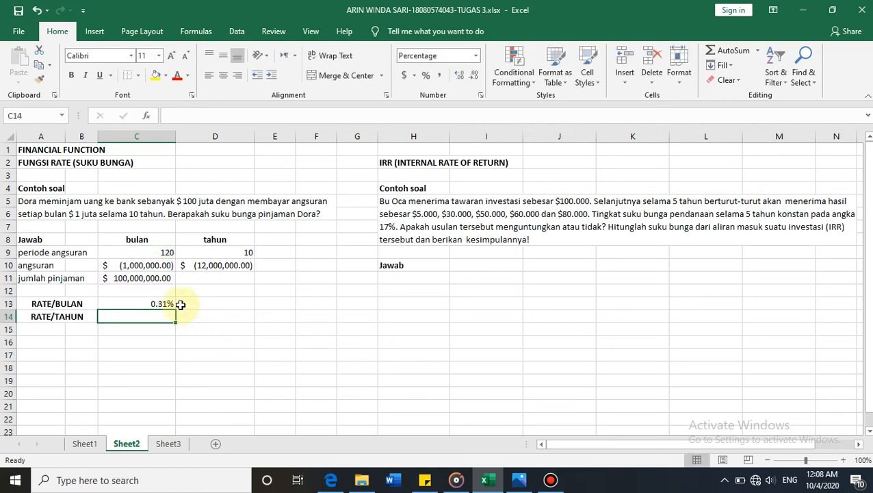
Enter =RATE(D9,D10,C11,0,0) in C14 for RATE/TAHUN, using end-of-period payment timing.
text(=)
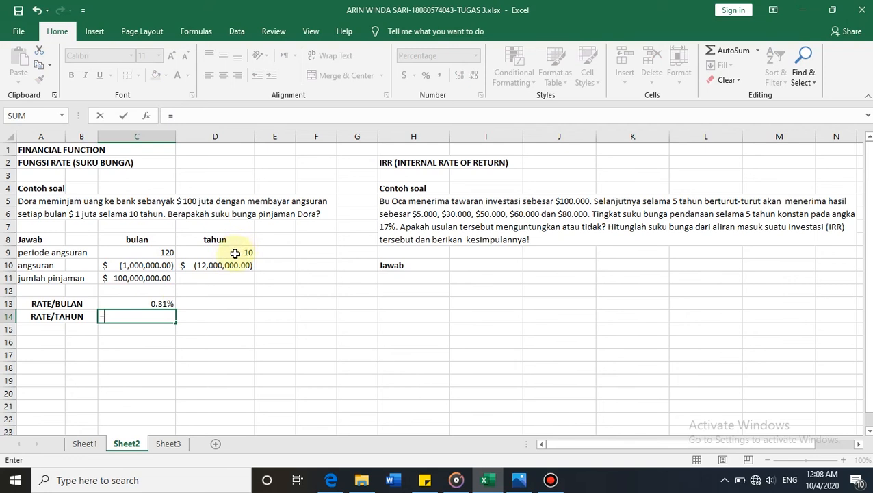
text(RAT)
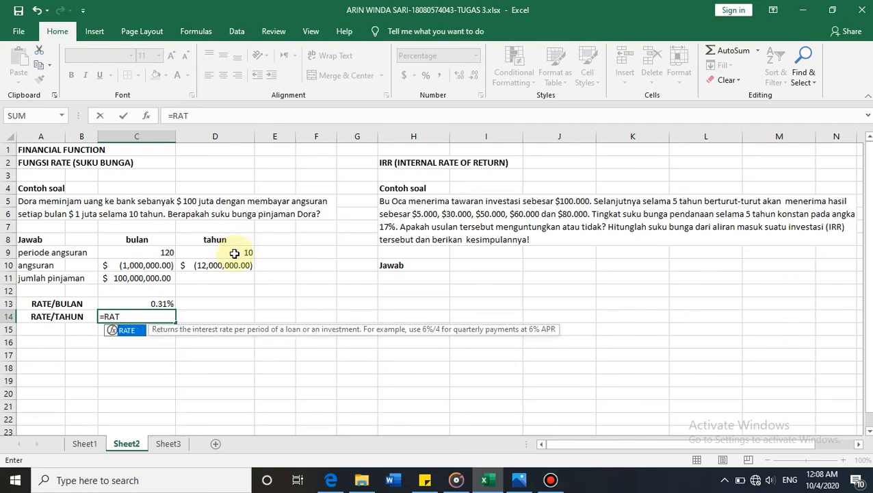
double_click(134, 333)
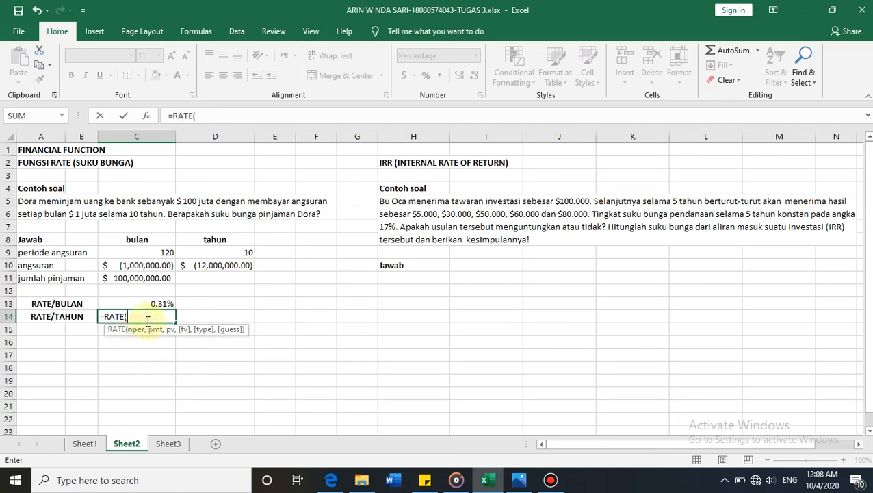
click(219, 252)
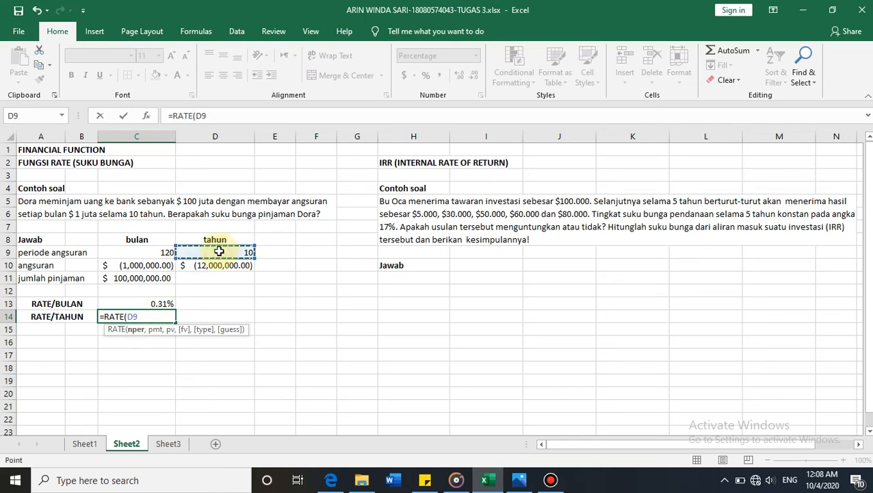
text(,)
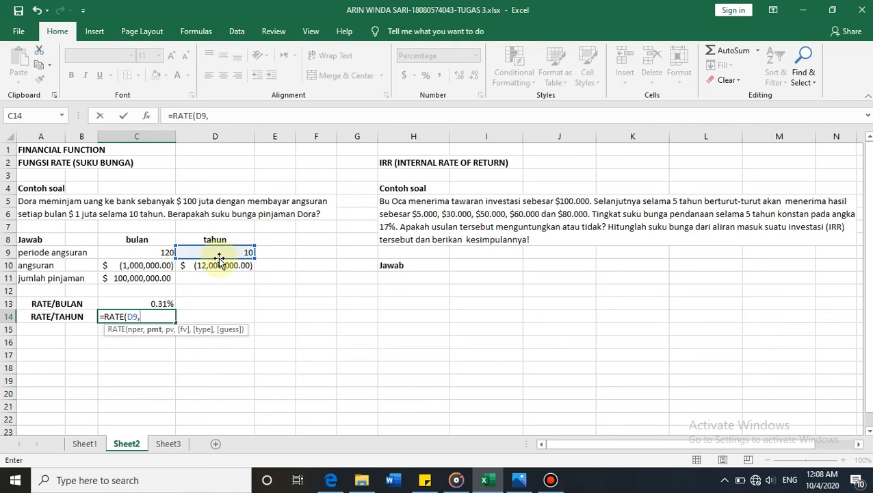
click(219, 267)
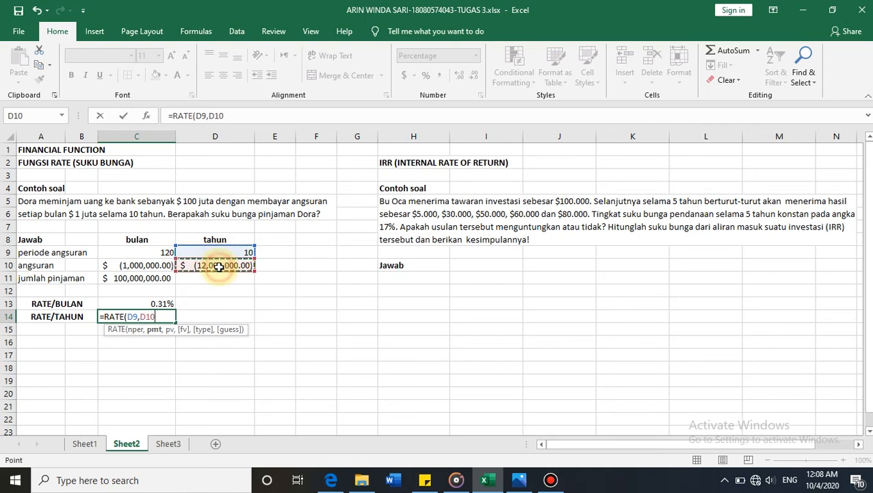
text(,)
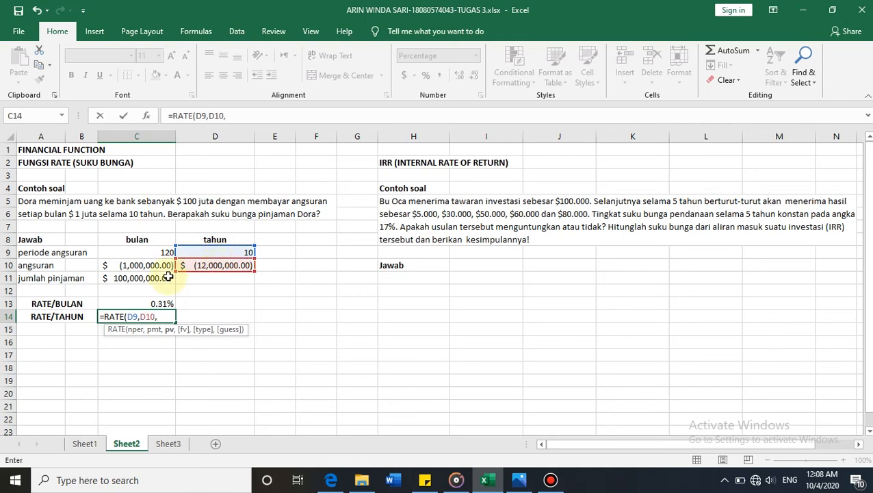
click(165, 279)
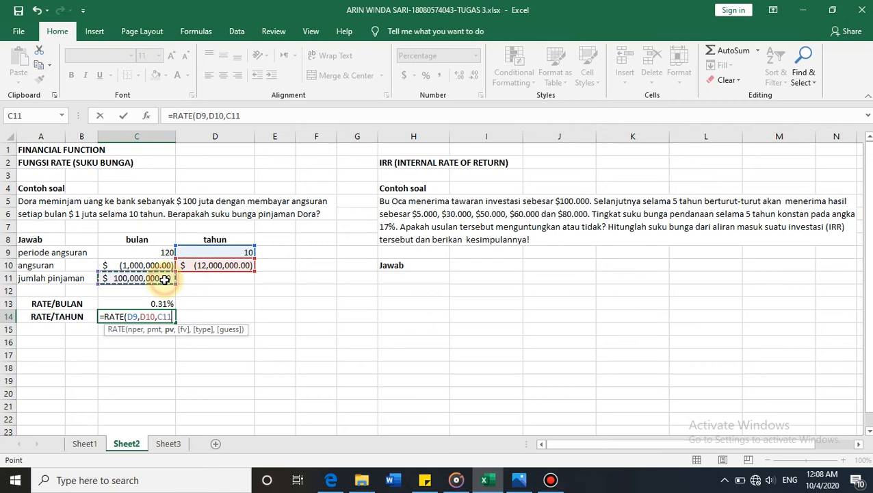
text(,)
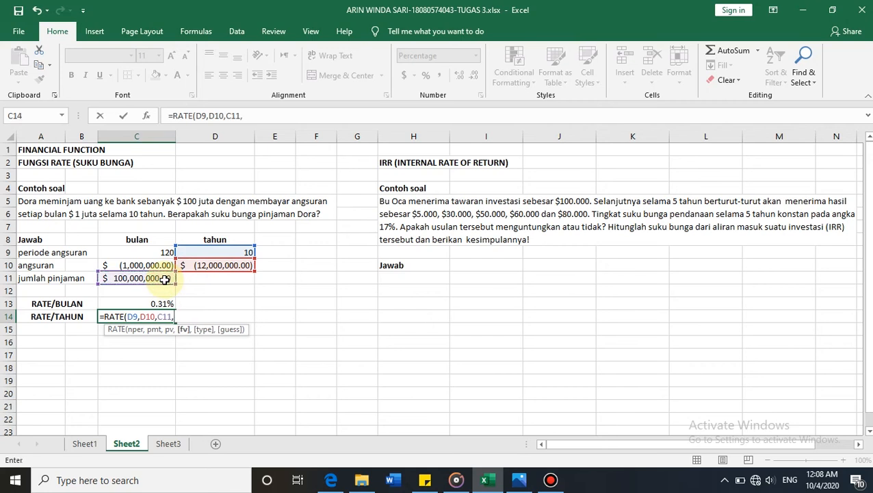
text(0,)
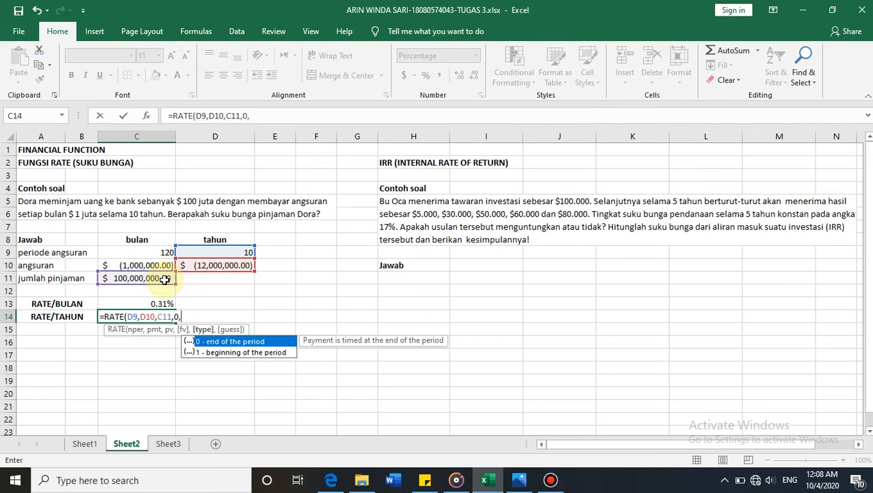
double_click(206, 341)
key(Return)
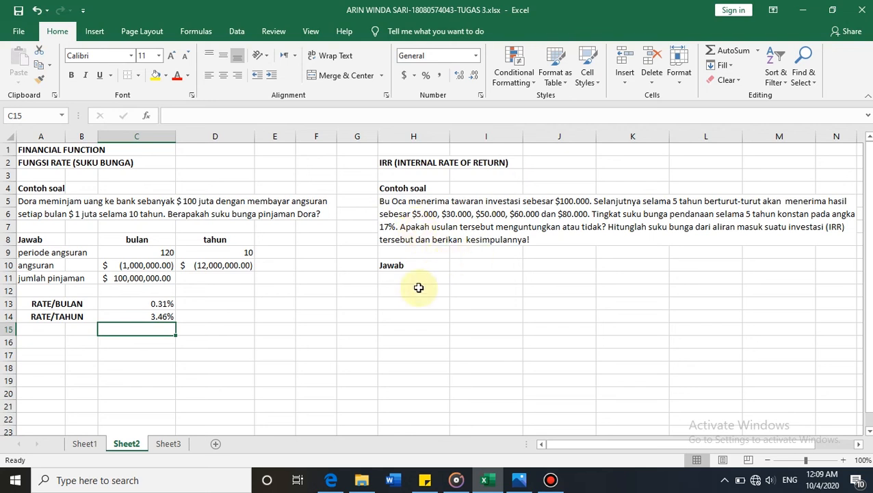
Enter the IRR table headings "INVESTASI" in H11 and "INCOME TAHUN KE-" in I11 below Jawab.
click(413, 280)
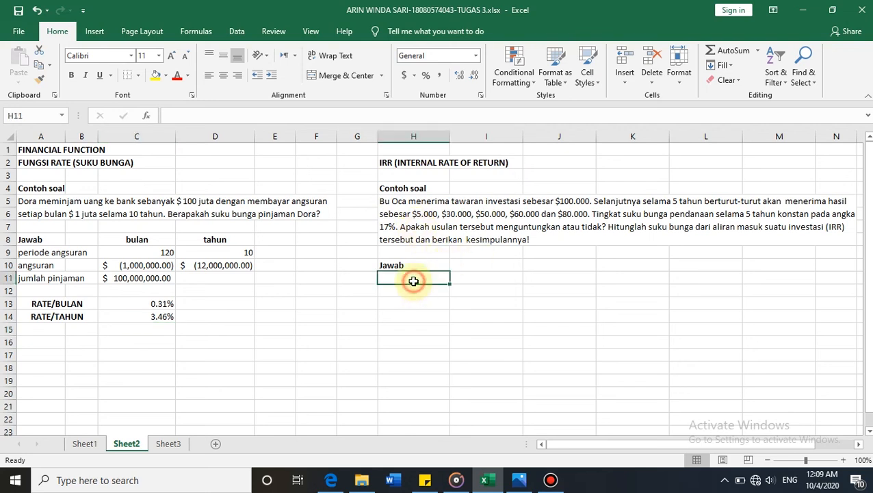
text(INVESTA)
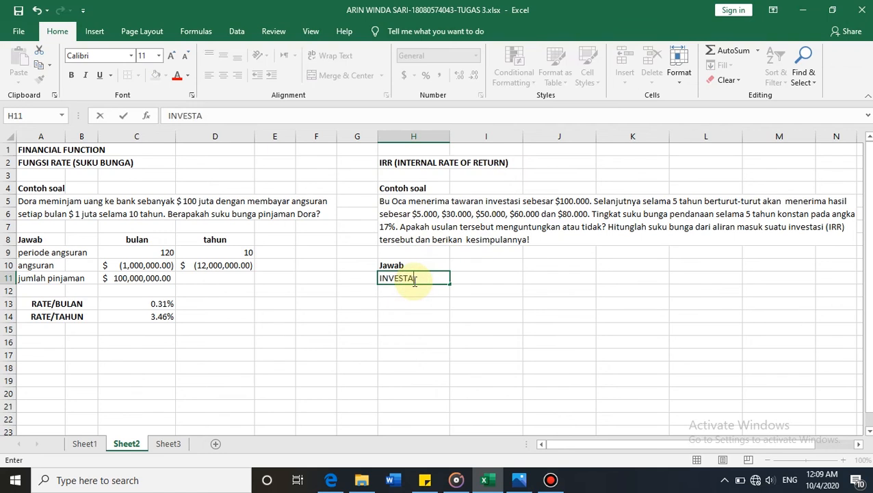
text(SI)
key(Tab)
text(INCOME TAHUN KE-)
key(Return)
Enter the year numbers 1 to 5 across I12:M12 and the heading "RATE" in N11.
text(1)
key(Tab)
text(2)
key(Tab)
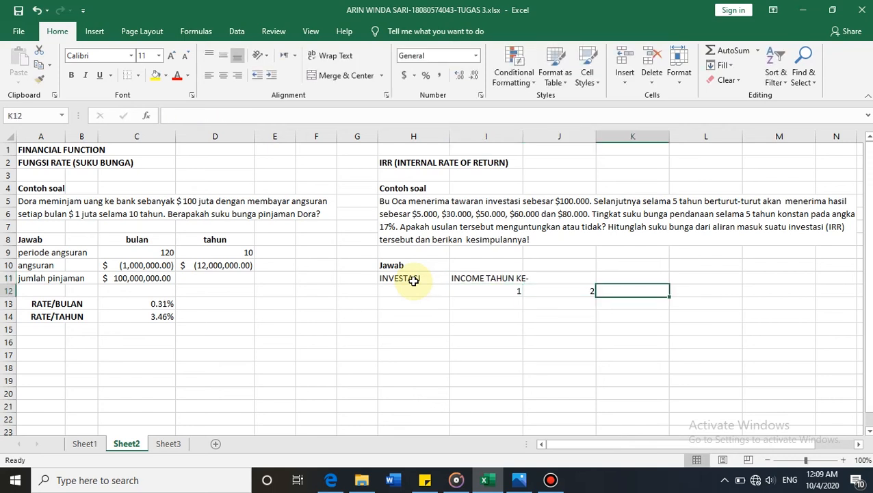
text(3)
key(Tab)
text(4)
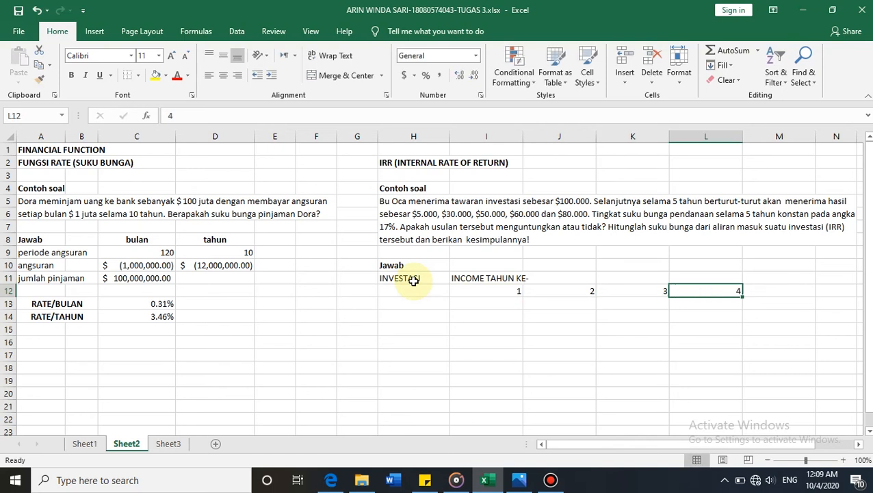
key(Tab)
text(5)
key(Tab)
key(Up)
text(RATE)
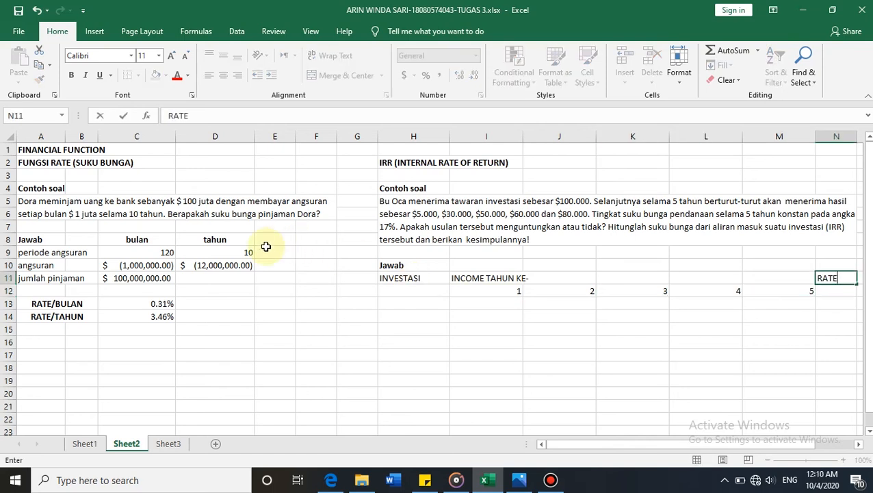
Merge and center the INVESTASI heading over H11:H12 and the INCOME TAHUN KE- heading over I11:M11.
click(398, 283)
drag(398, 283, 400, 289)
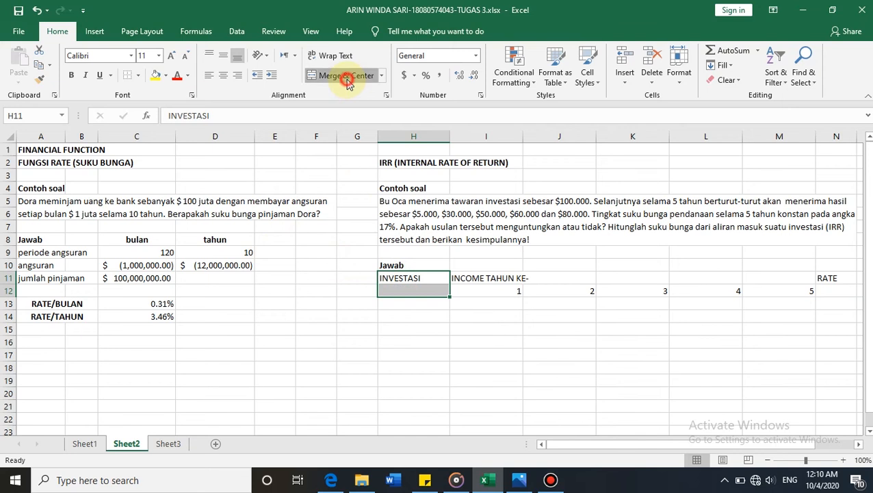
click(346, 76)
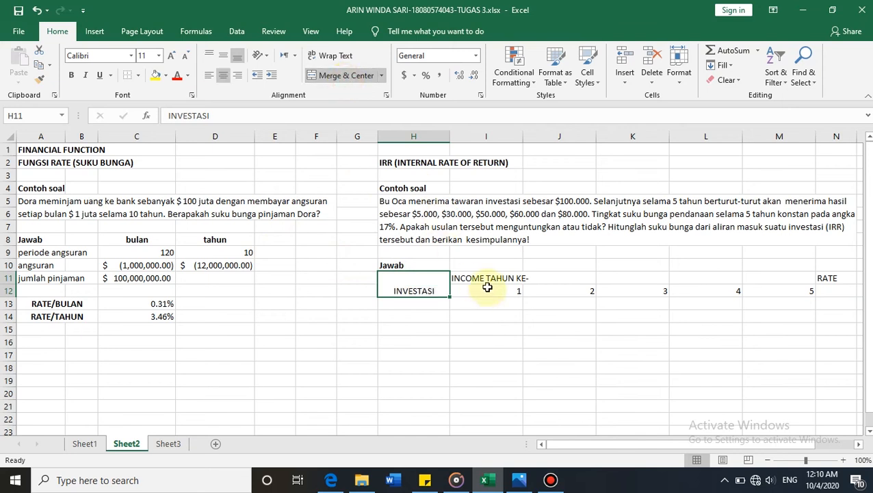
drag(487, 281, 758, 275)
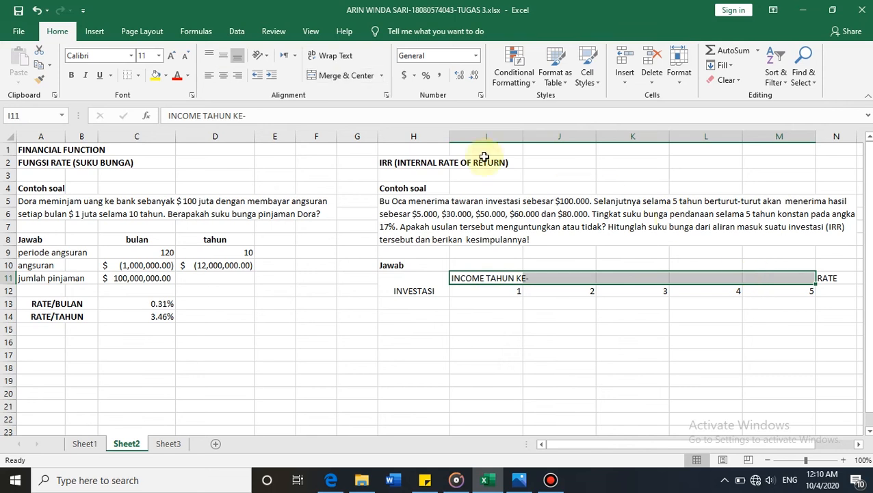
click(347, 75)
key(ctrl+z)
Center the year numbers in I12:M12 horizontally, and merge and center RATE over N11:N12 with middle vertical alignment.
drag(490, 287, 794, 293)
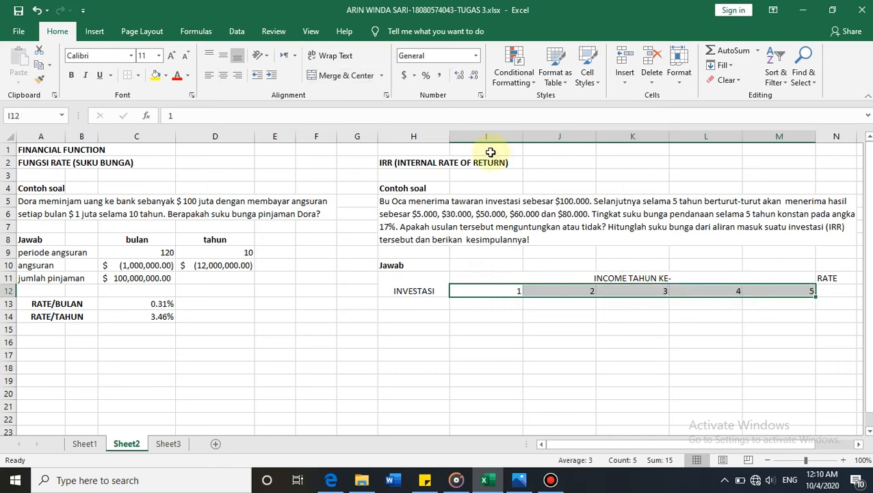
click(223, 76)
drag(827, 277, 830, 290)
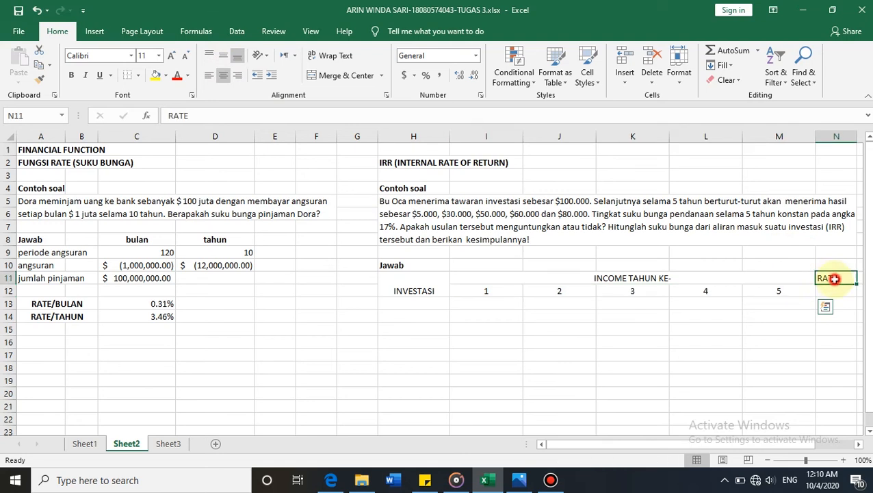
click(334, 77)
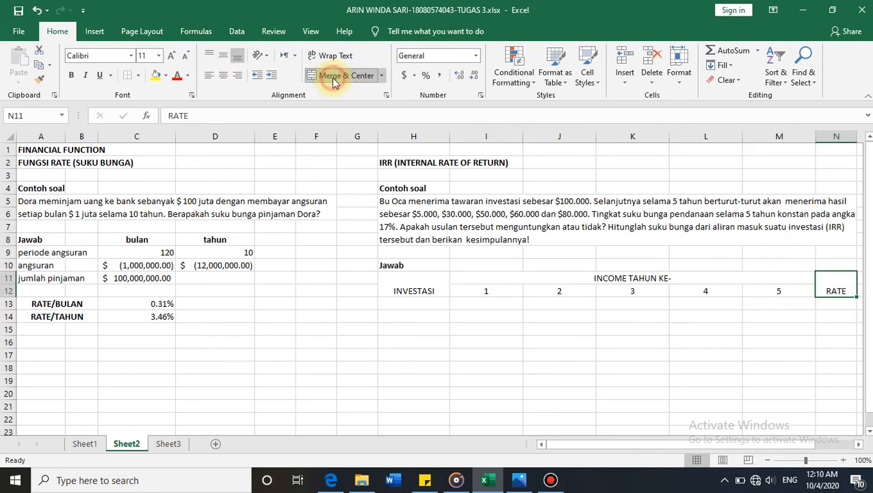
click(224, 57)
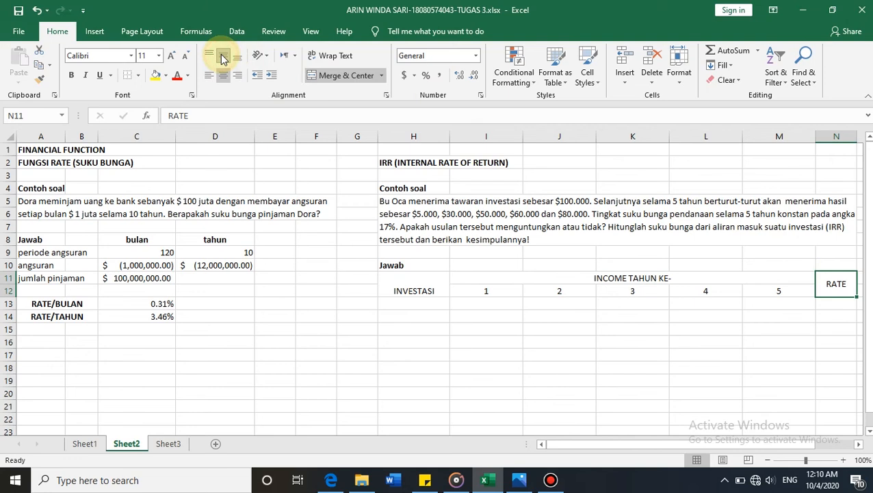
Enter the investment of -100000 in H13 and apply the Accounting number format to H13:M13.
click(389, 304)
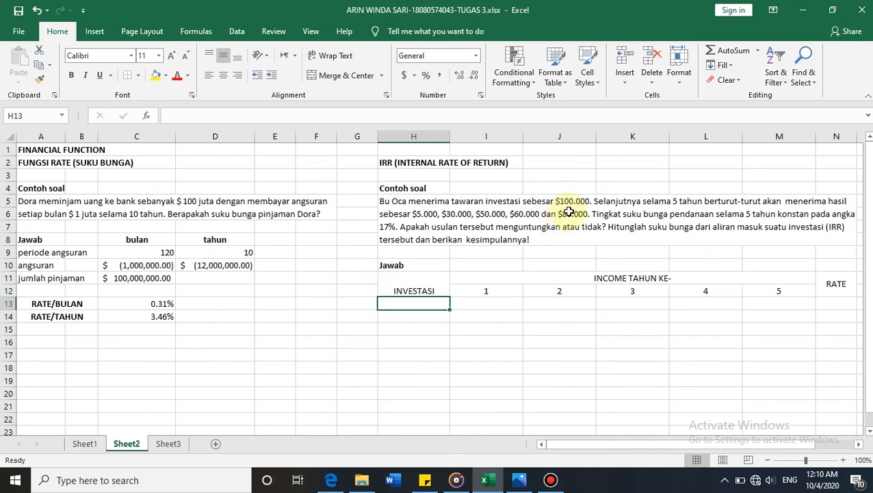
text(-)
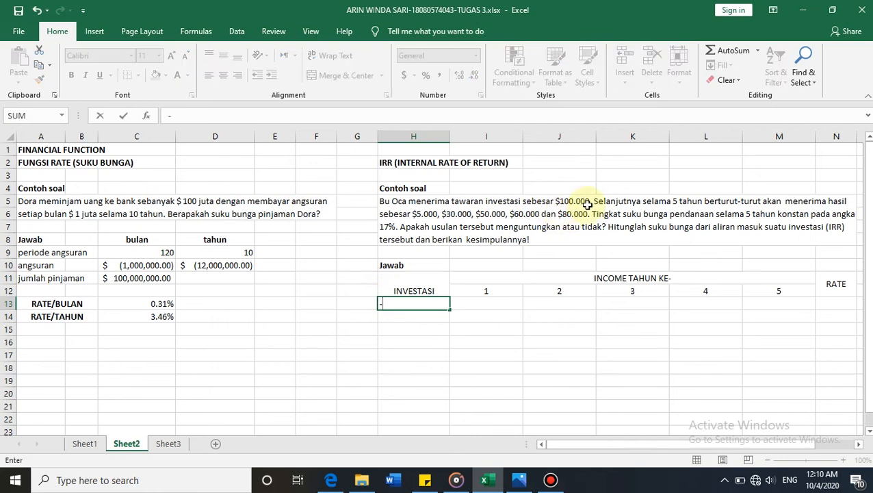
text(100000)
key(ctrl+Return)
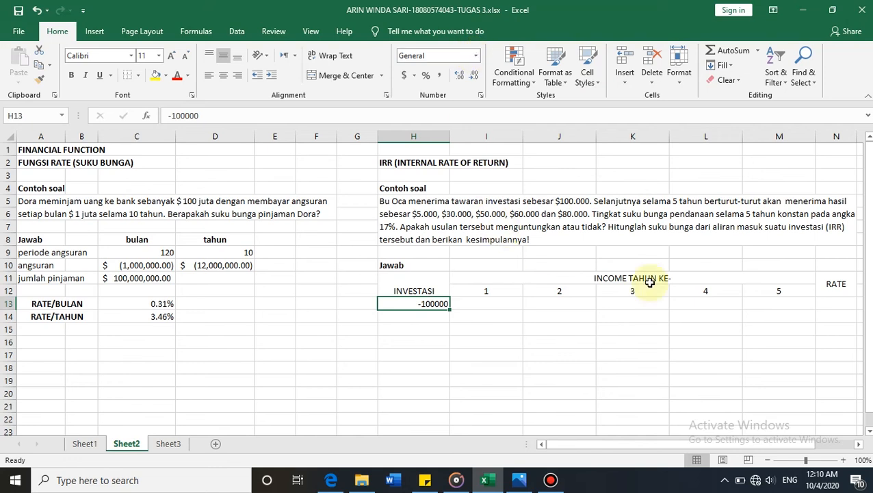
shift+click(787, 302)
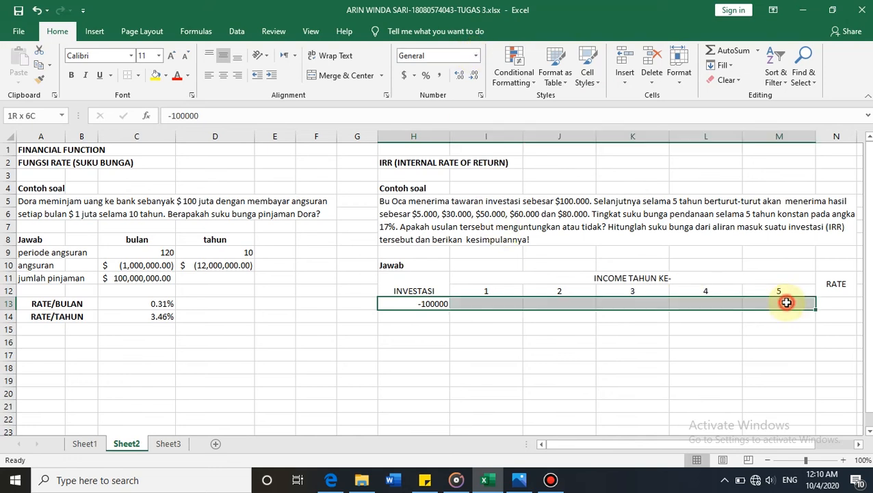
click(476, 56)
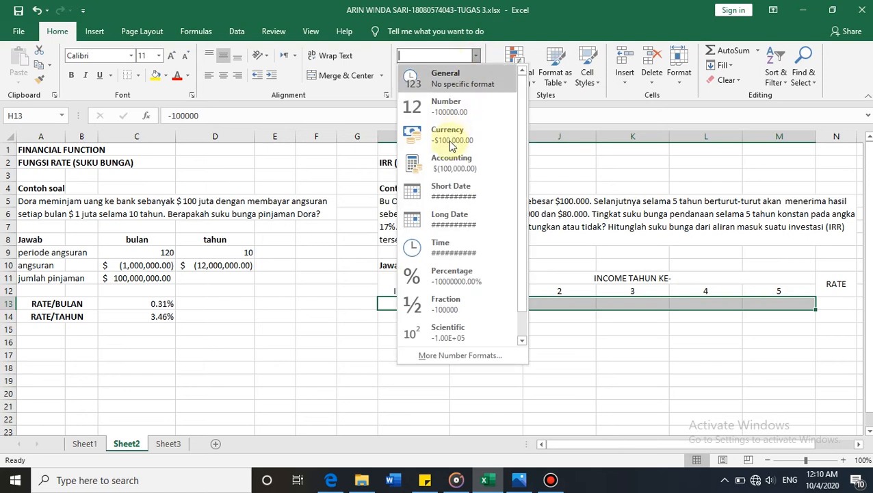
click(443, 168)
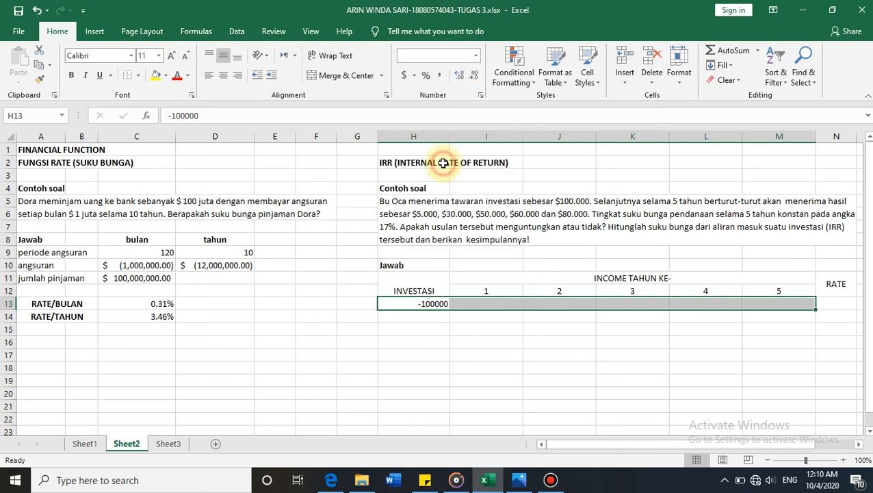
Enter the yearly incomes 5000, 30000, 50000, 60000 and 80000 across I13:M13 and the rate 17% in N13.
click(467, 302)
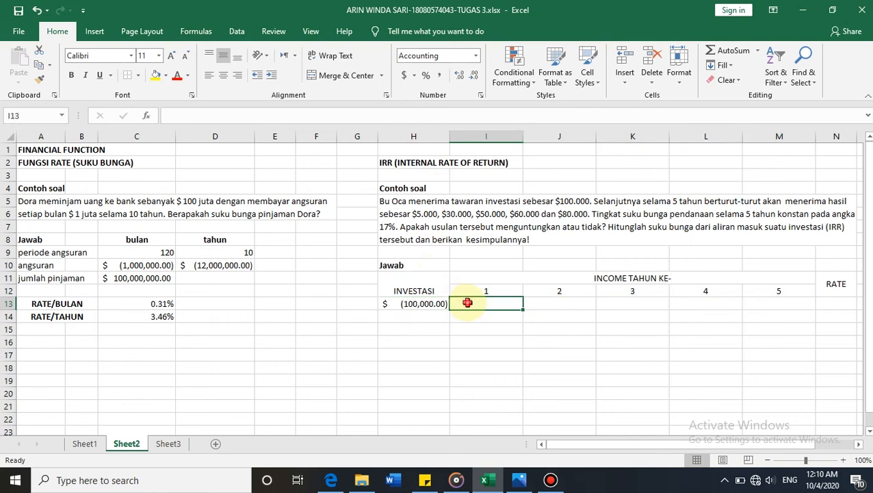
text(5000)
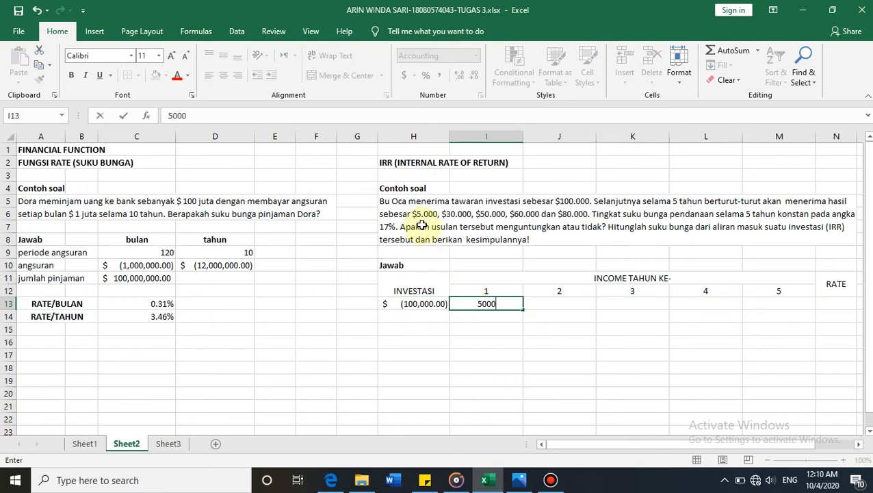
key(Tab)
text(30000)
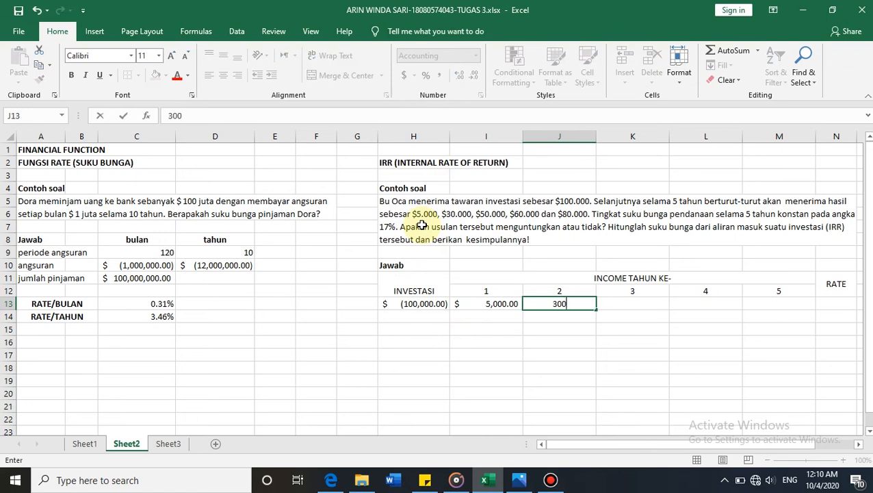
key(Tab)
text(50000)
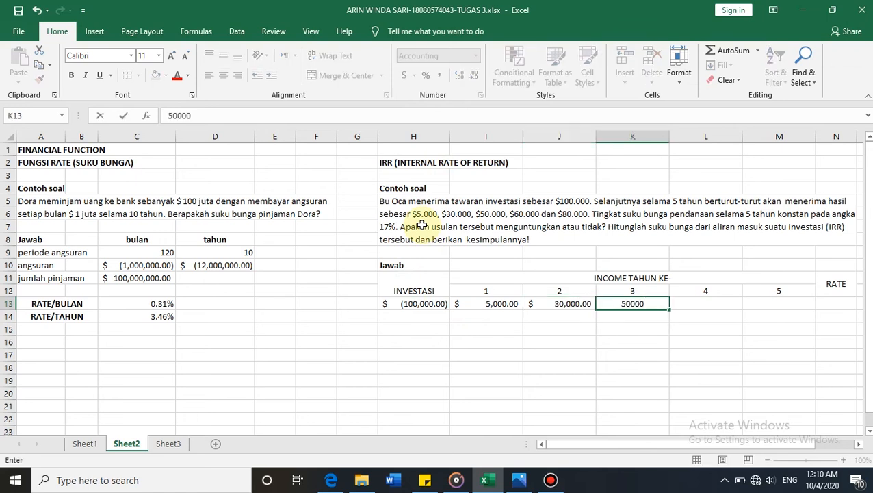
key(Tab)
text(60,000)
key(Tab)
text(80,000)
key(Tab)
text(1)
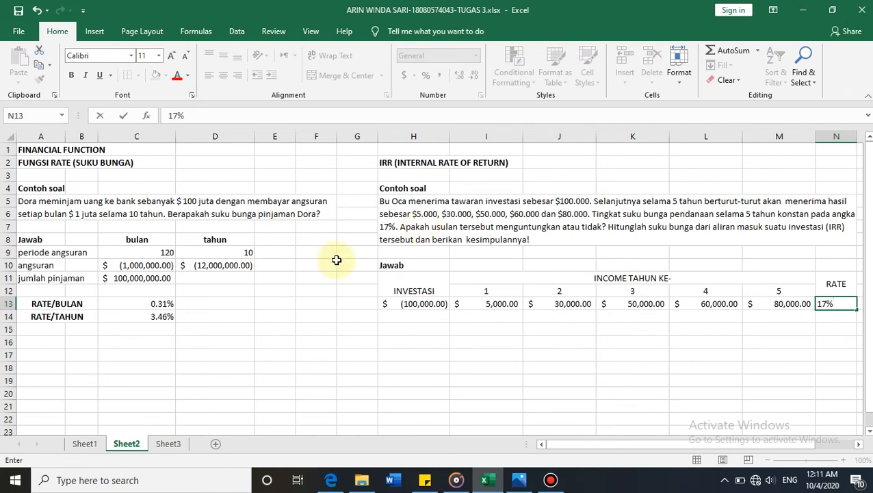
Apply all borders to the IRR table in H11:N13.
drag(391, 281, 830, 307)
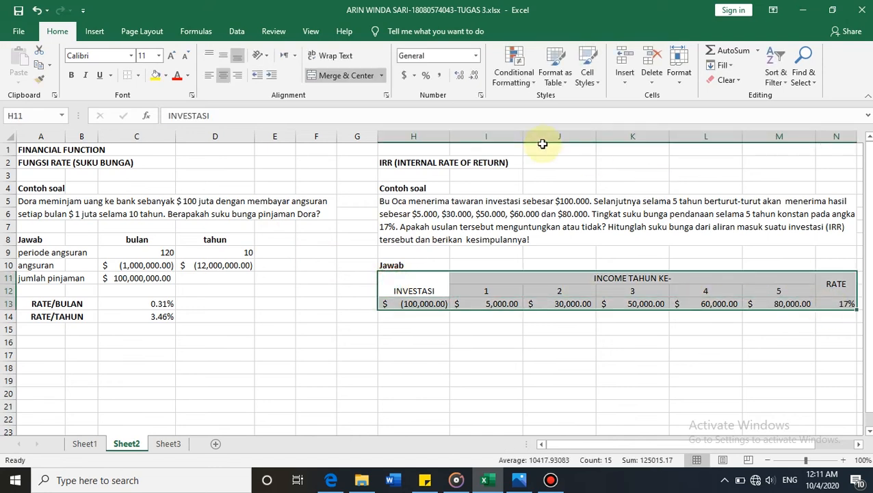
click(137, 75)
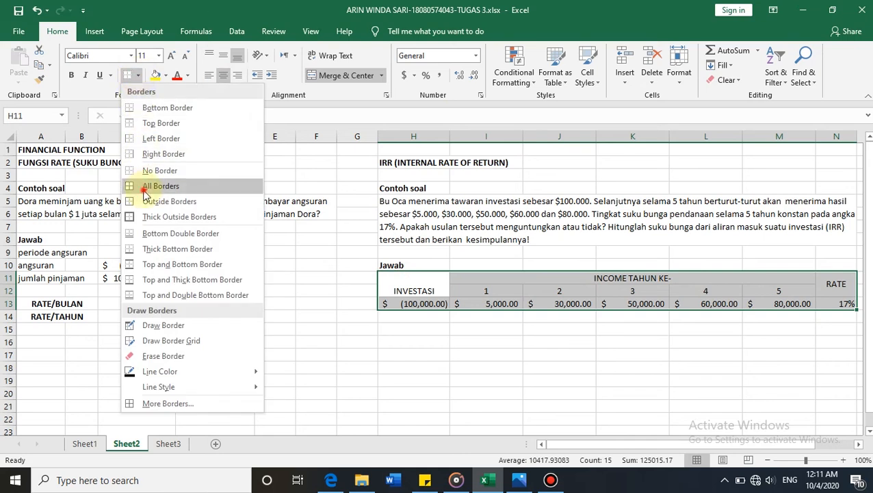
click(142, 187)
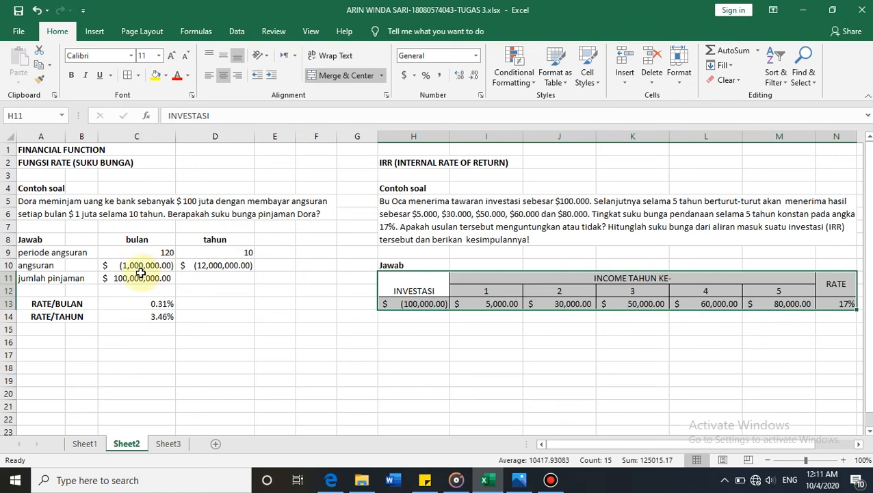
Label H15 below the IRR table "IRR di tahun ke-3".
click(429, 331)
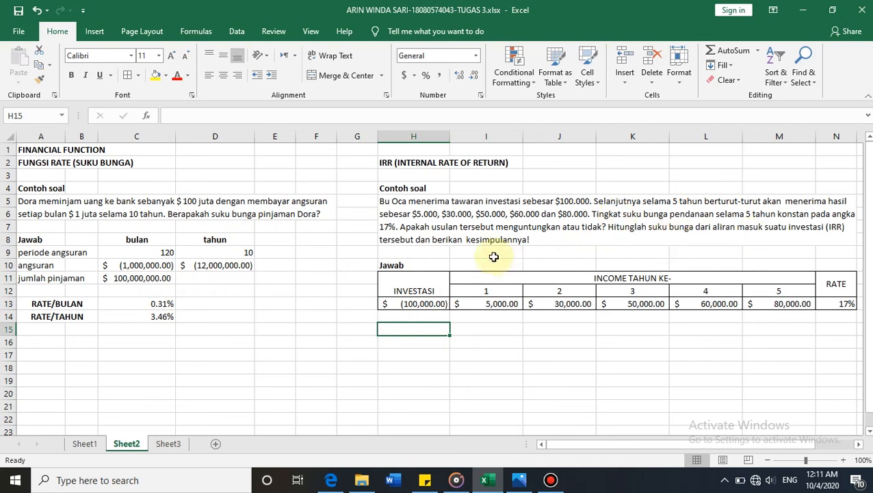
text(IRR)
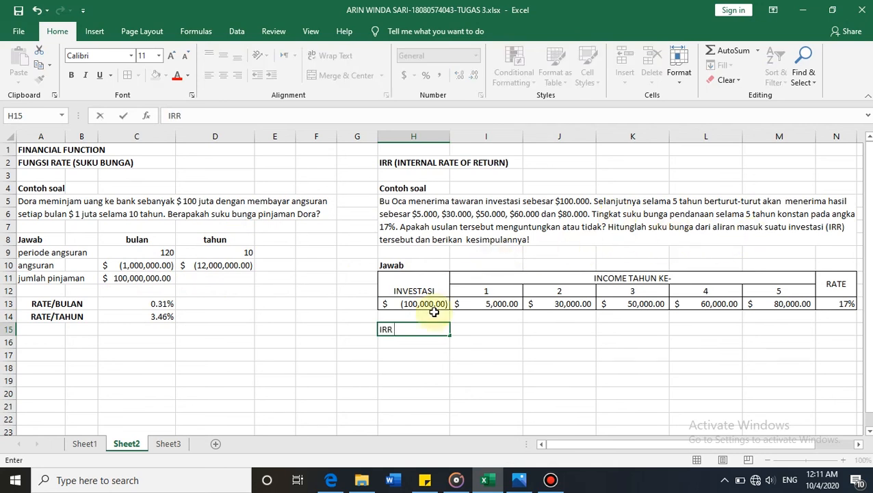
text( di tahun ke-3)
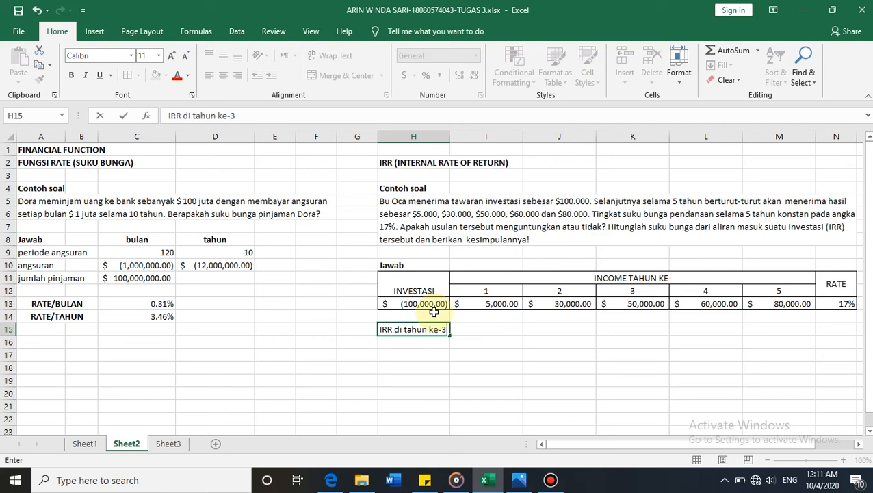
key(Tab)
Calculate the third-year IRR in I15 with =IRR(H13:K13,N13).
text(=)
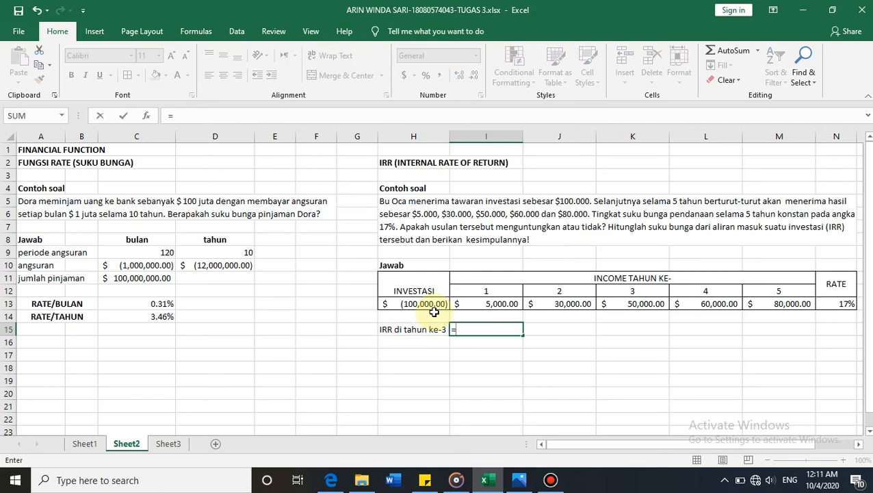
text(irr)
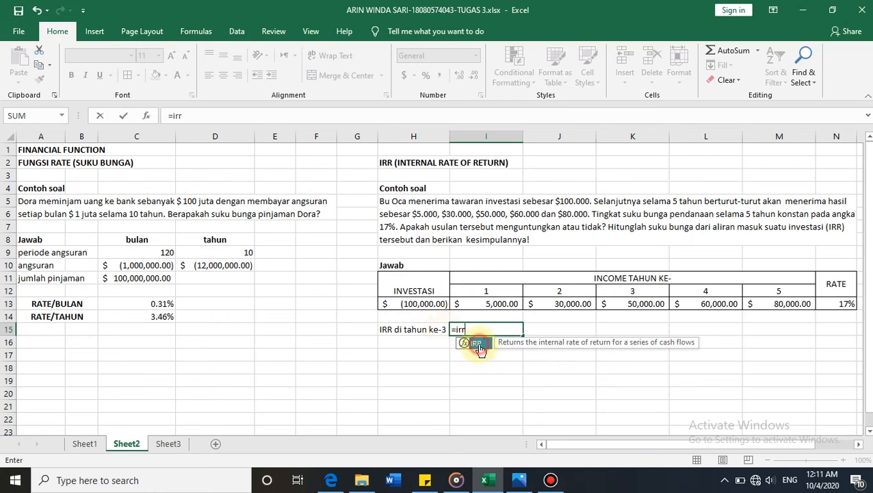
double_click(478, 346)
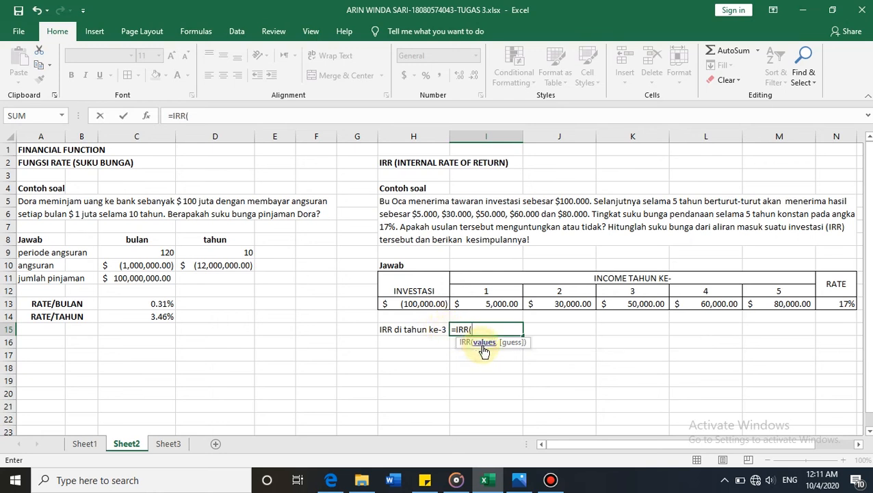
click(427, 305)
drag(470, 308, 610, 304)
text(,)
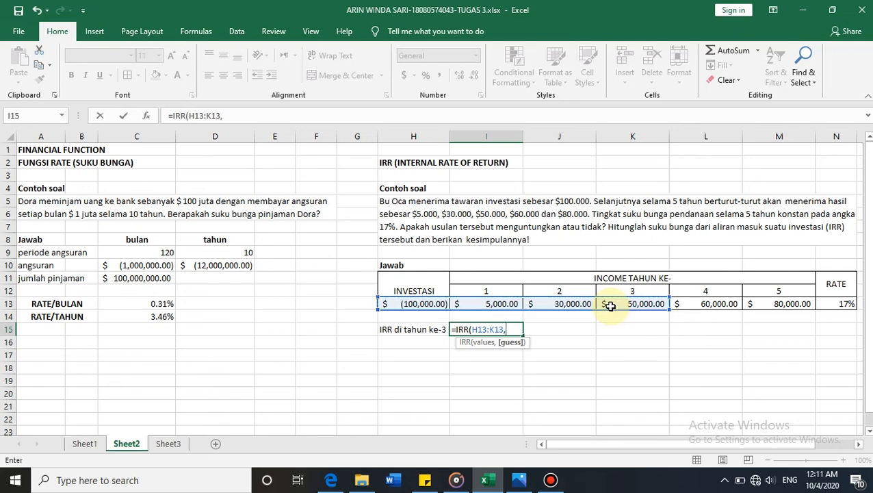
click(826, 304)
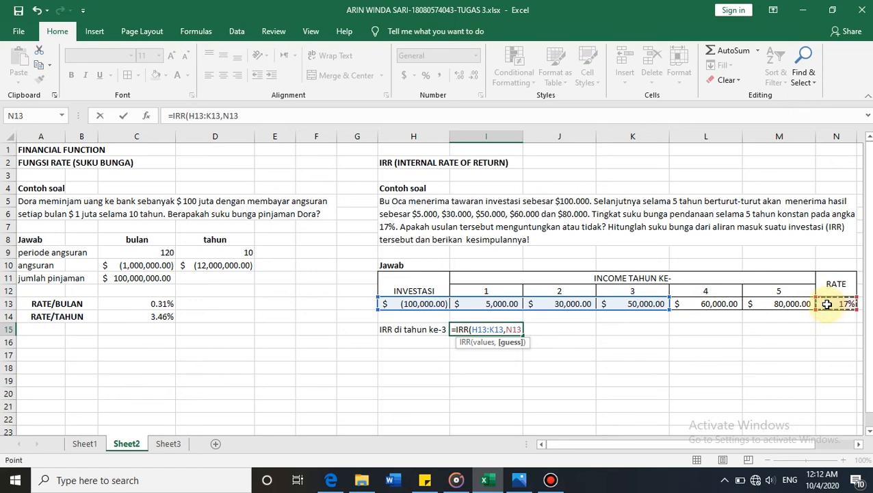
key(ctrl+Return)
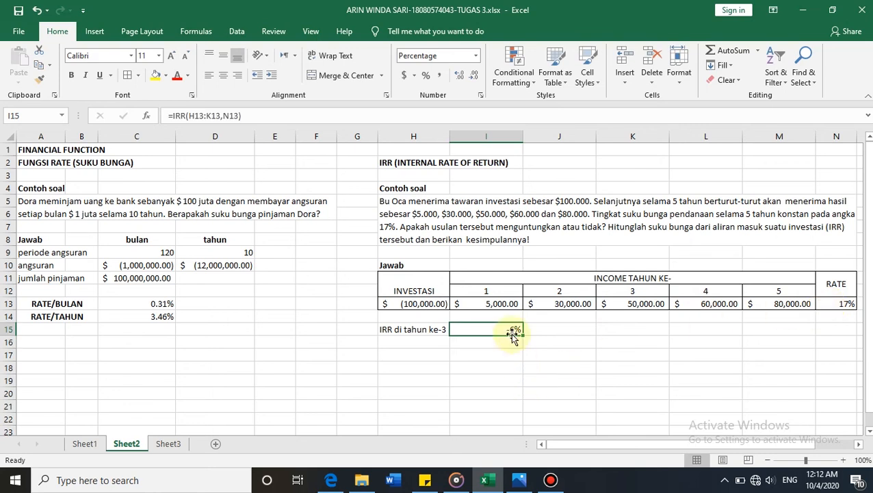
Label H16 "iRR di tahun ke-4".
click(432, 340)
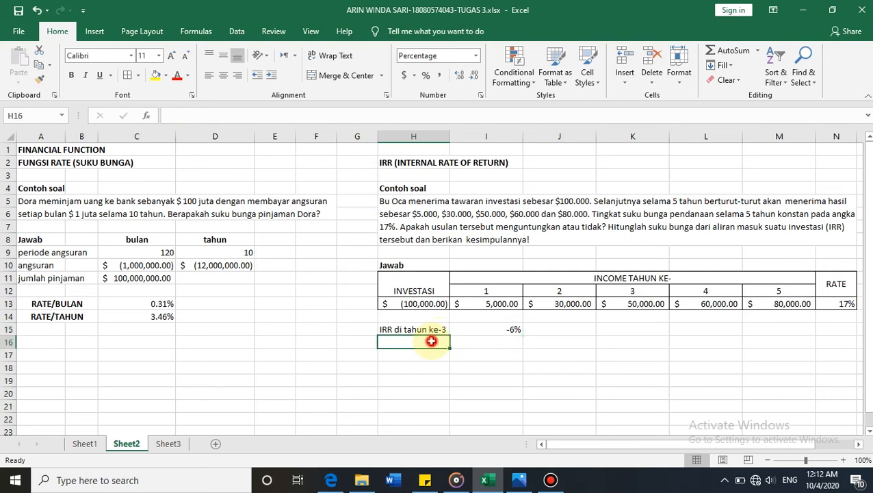
text(IRR di tahun ke-3)
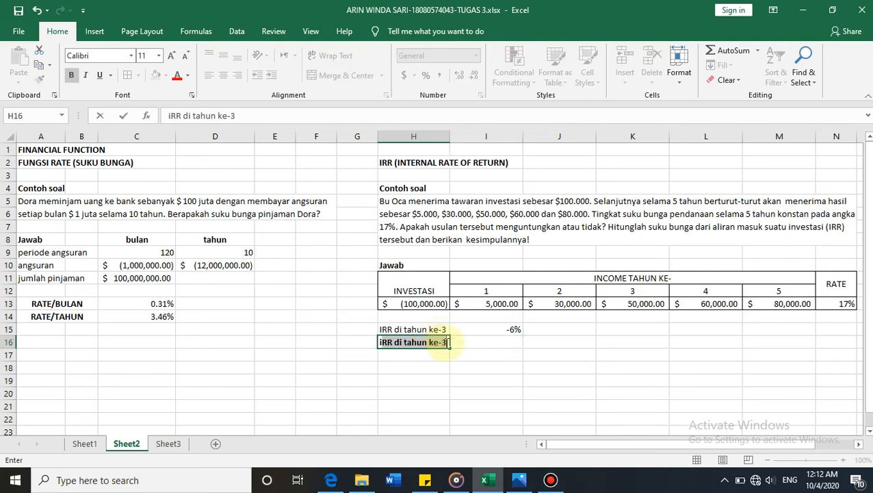
click(448, 343)
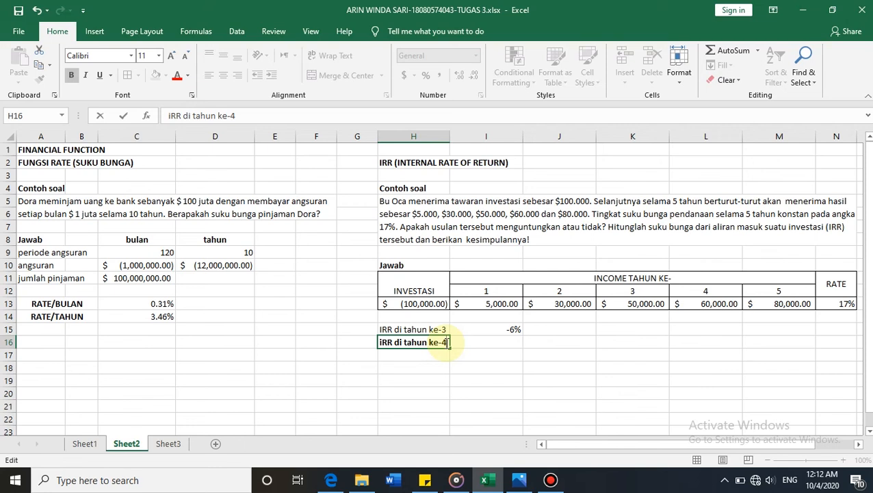
key(Tab)
Calculate the fourth-year IRR in I16 from the cash flows H13:L13, with N13 as the guess.
text(=i)
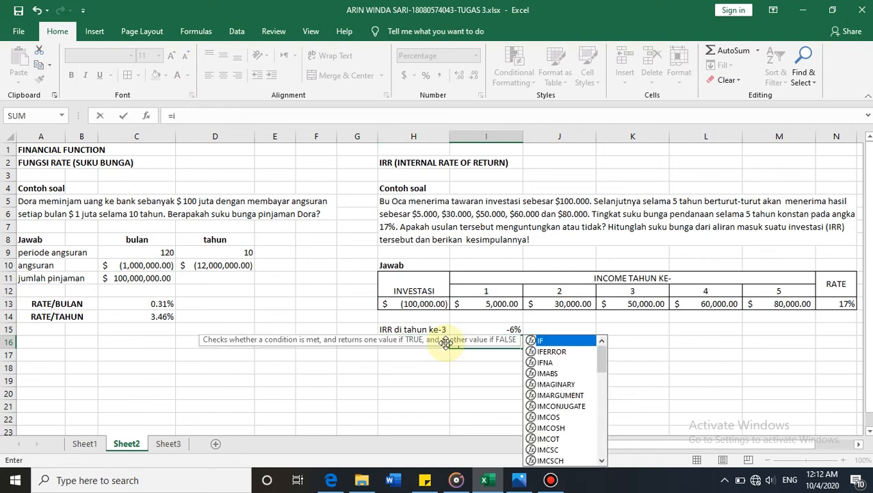
text(rr)
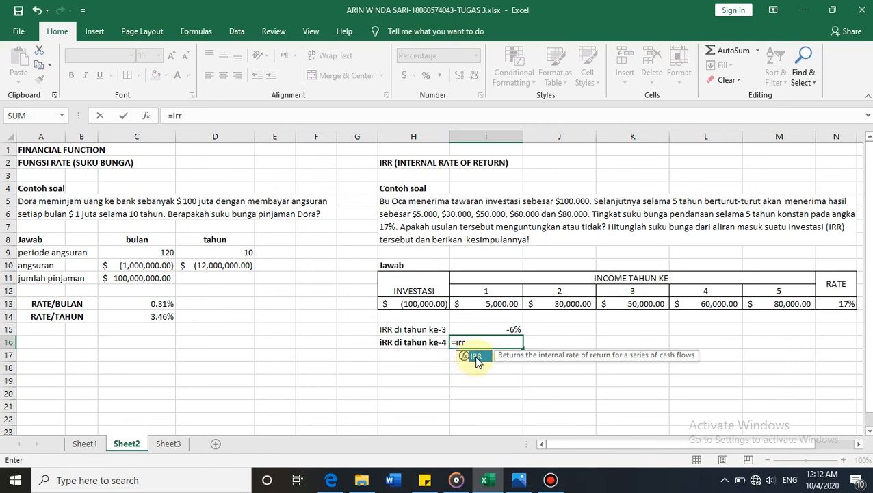
double_click(477, 356)
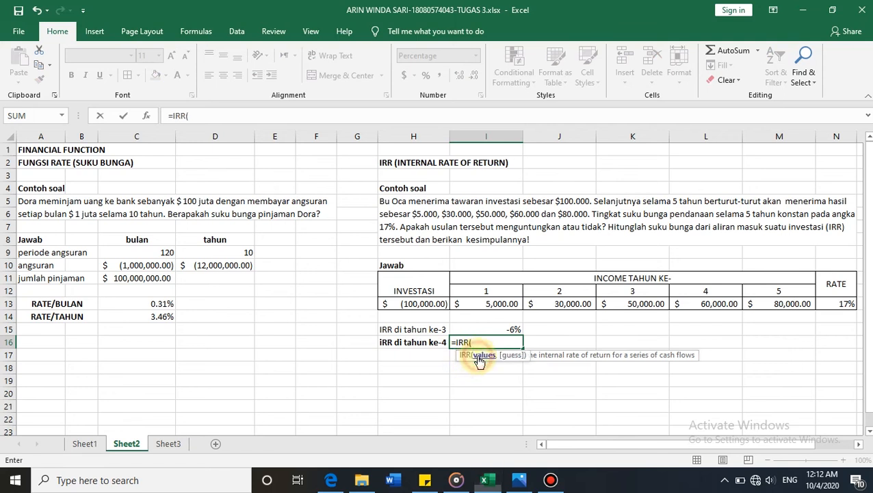
click(425, 303)
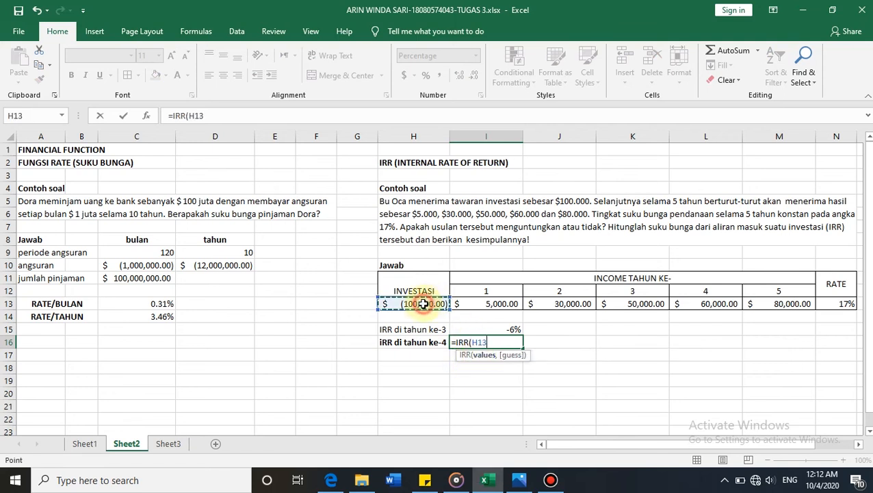
drag(501, 309, 687, 311)
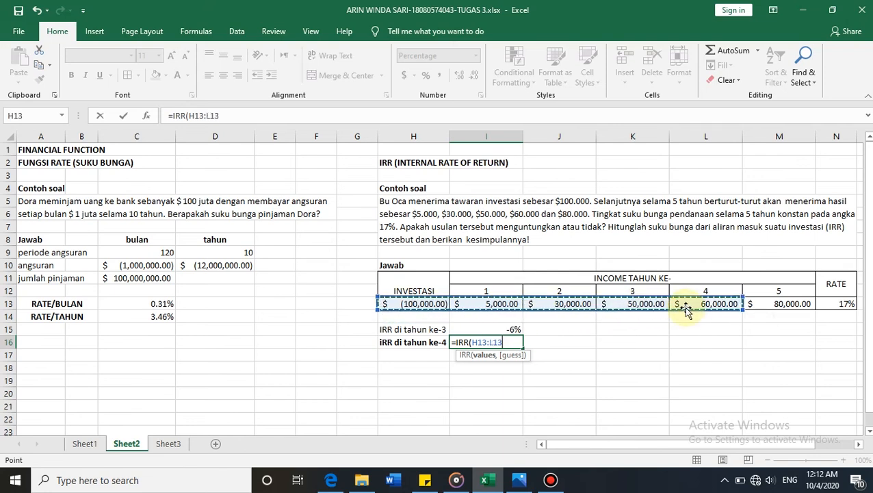
text(,)
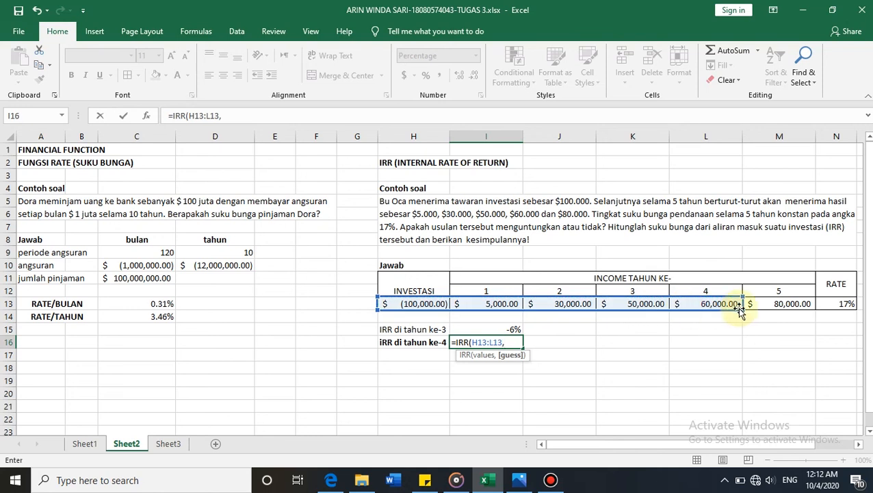
click(832, 306)
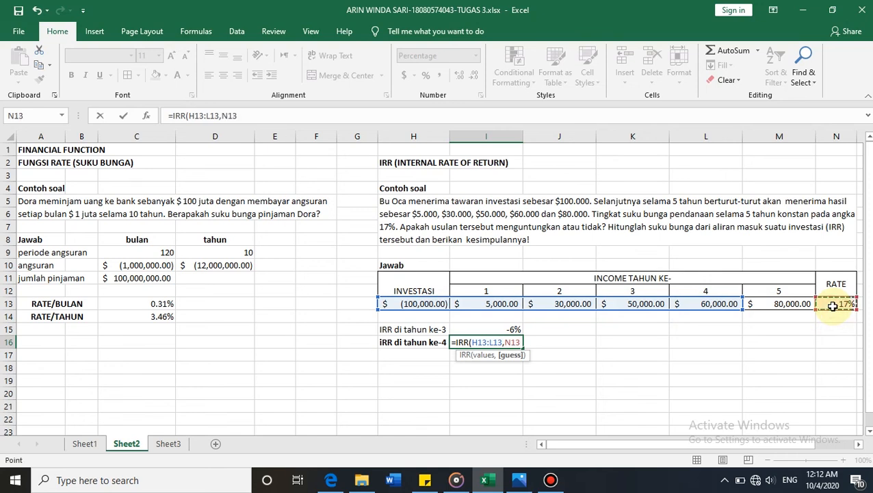
key(Return)
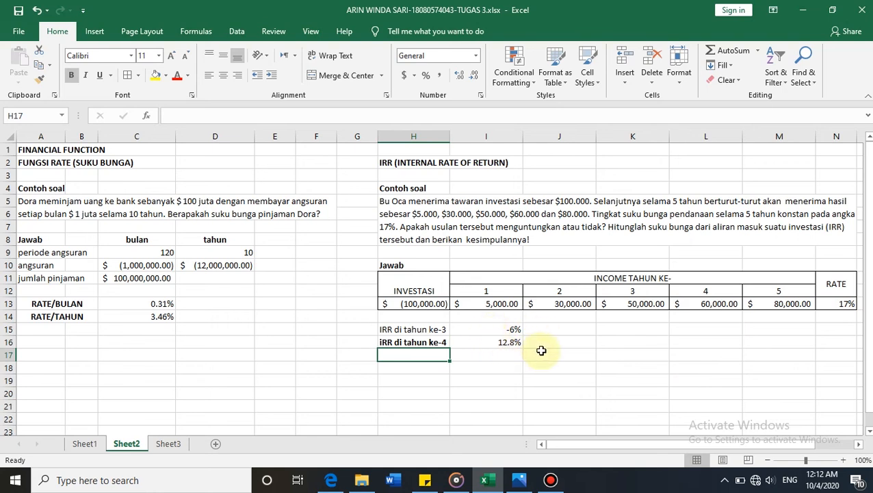
click(546, 331)
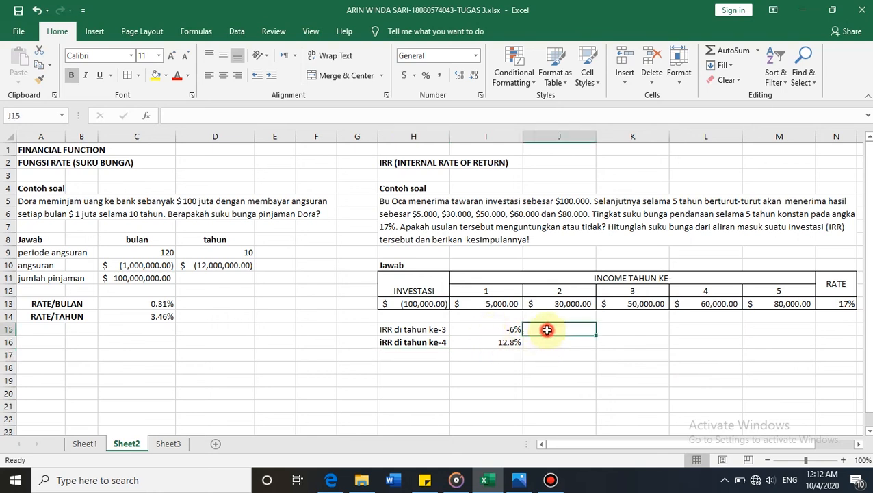
Enter =IF(I15>N13, "INVESTASI MENGUNTUNGKAN","INVESTASI TIDAK MENGUNTUNGKAN") in J15 as the third-year conclusion.
text(=if)
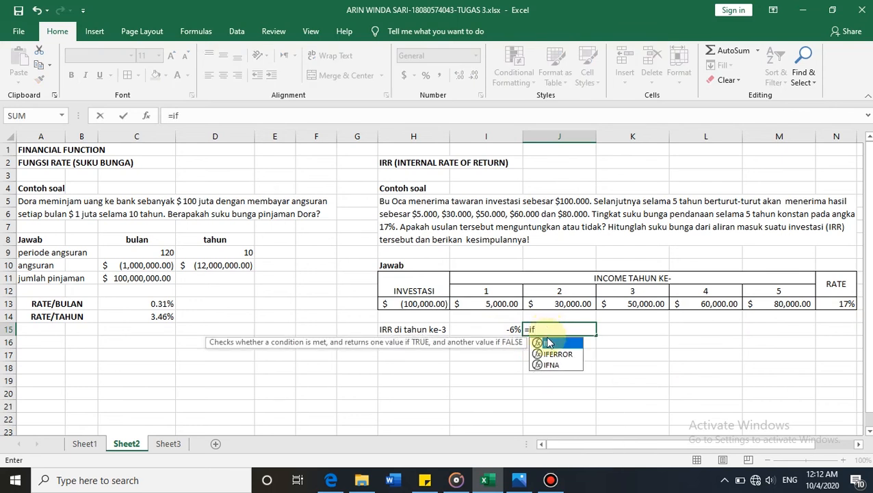
double_click(547, 343)
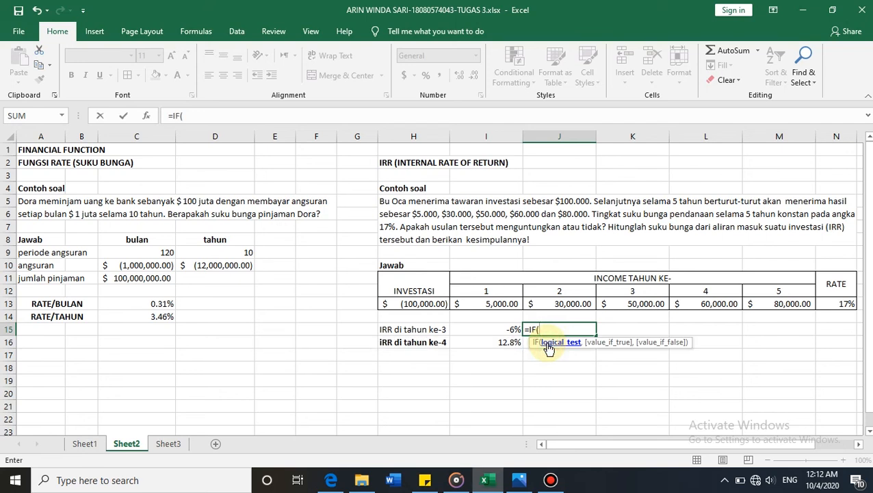
click(512, 330)
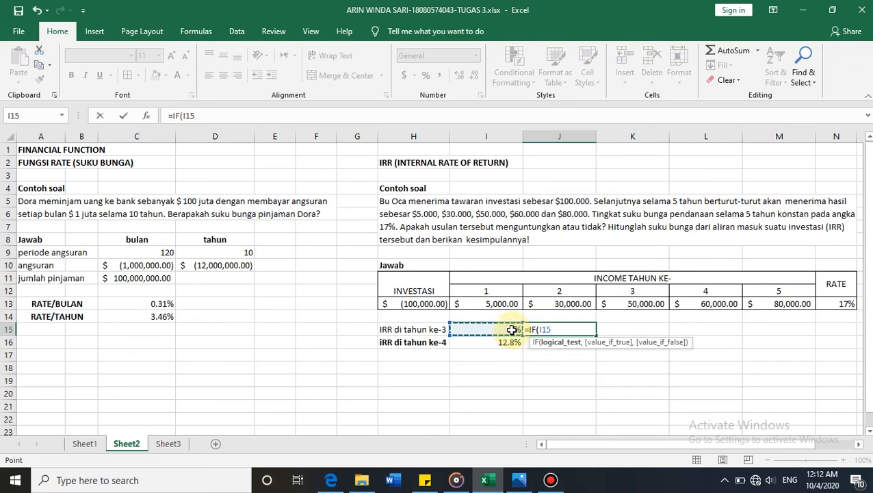
text(>)
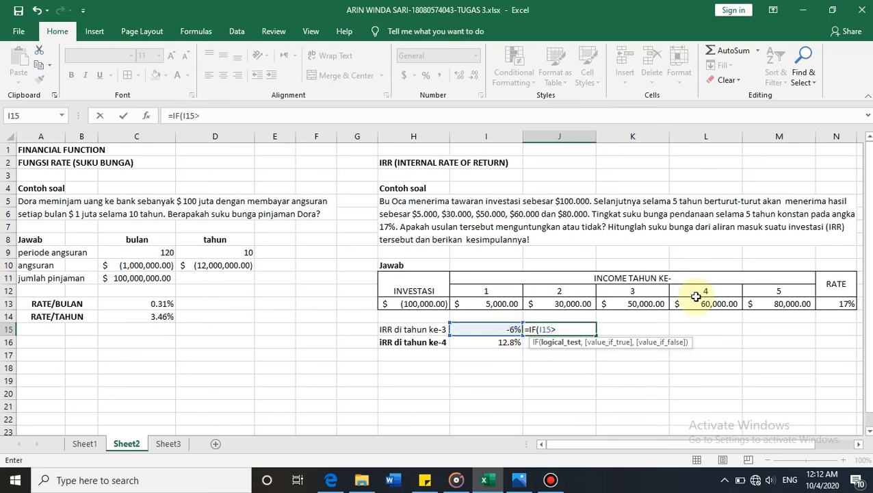
click(833, 306)
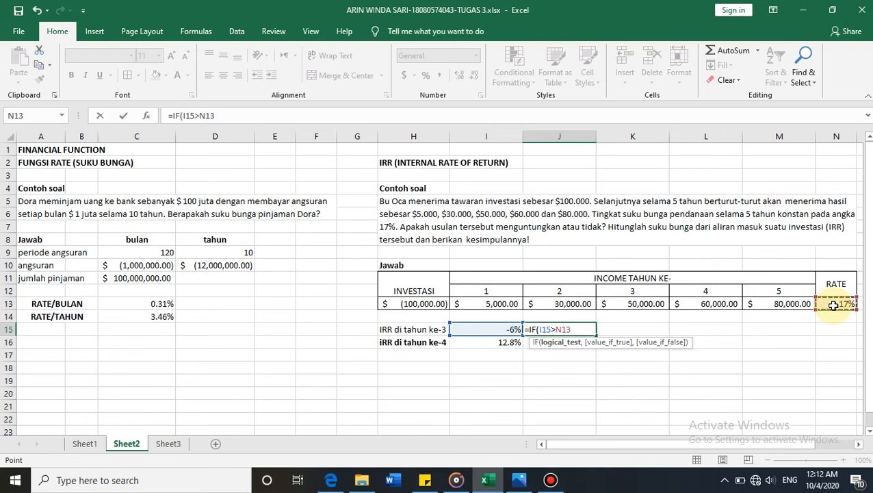
text(,)
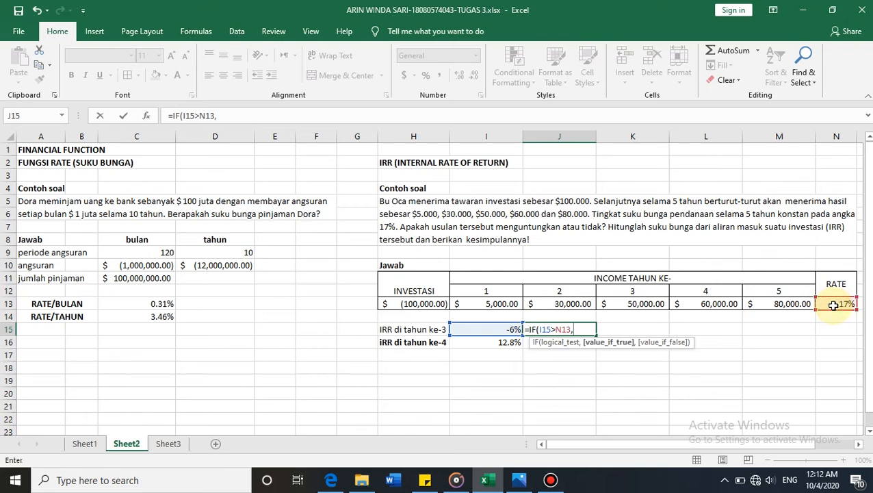
text( "INVESTASI)
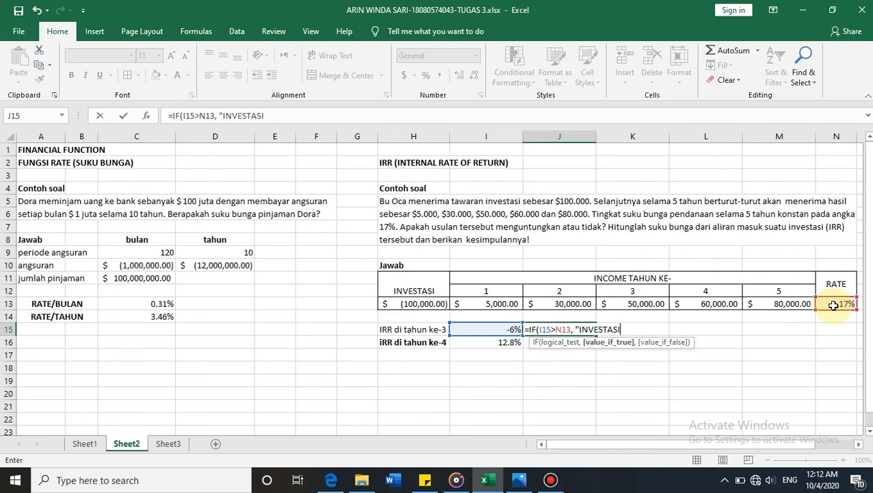
text( MENGUNT)
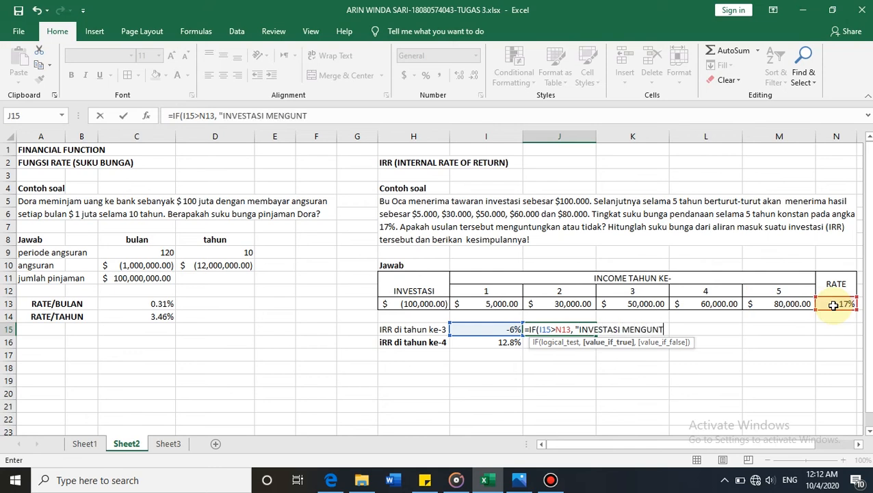
text(UNGKAN)
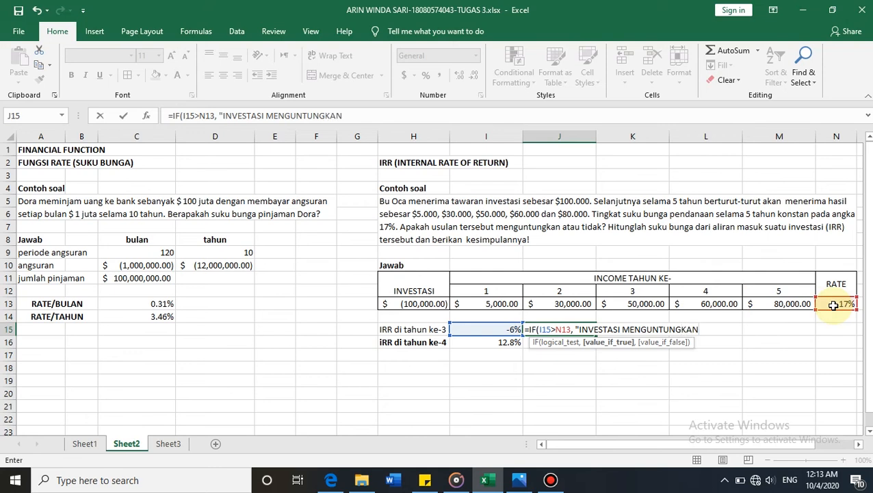
text(,)
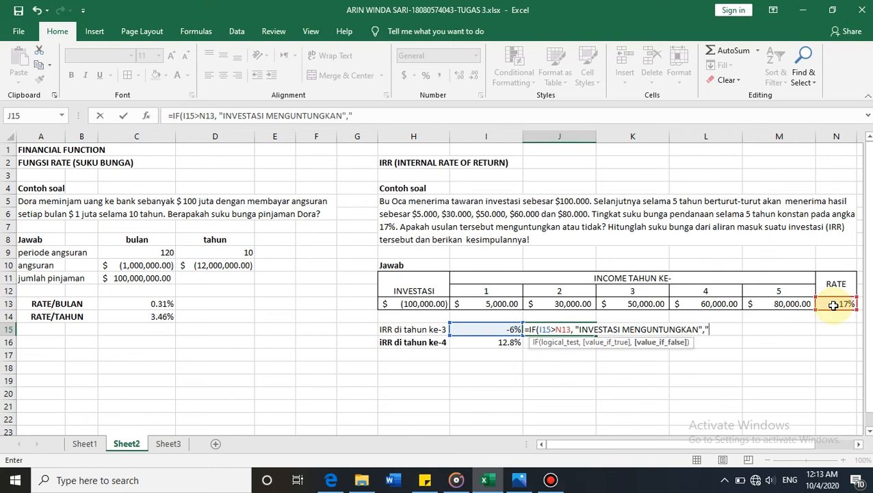
text("INVESTASI)
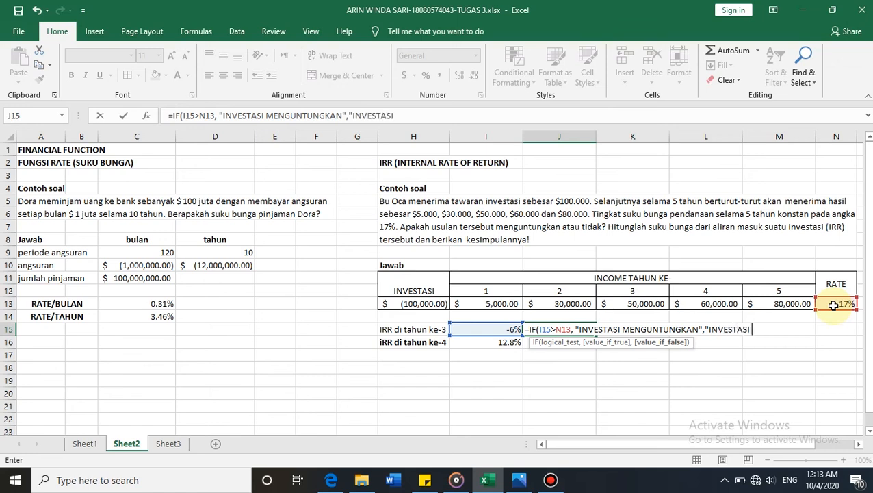
text( TIDAK MENGUNTUNGK)
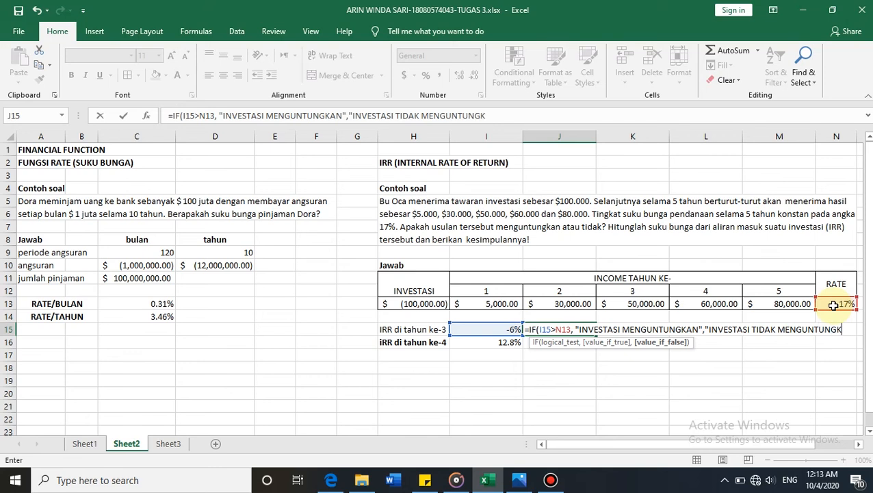
text(AN"))
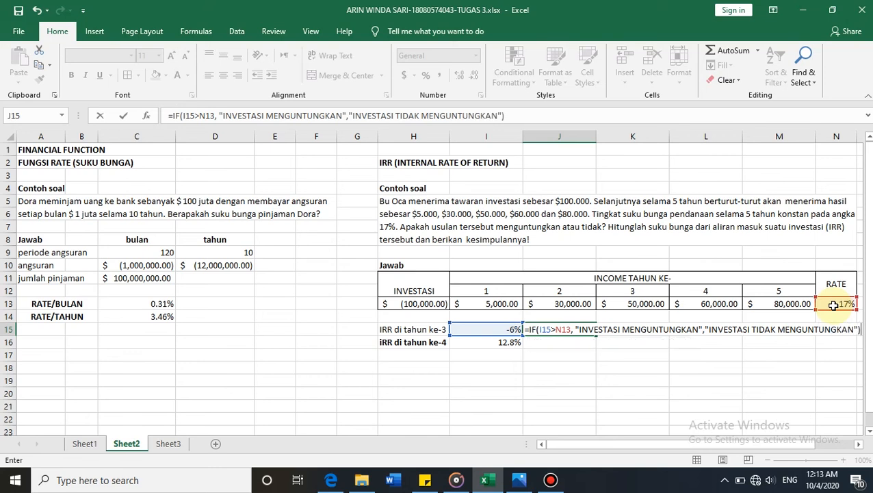
key(Return)
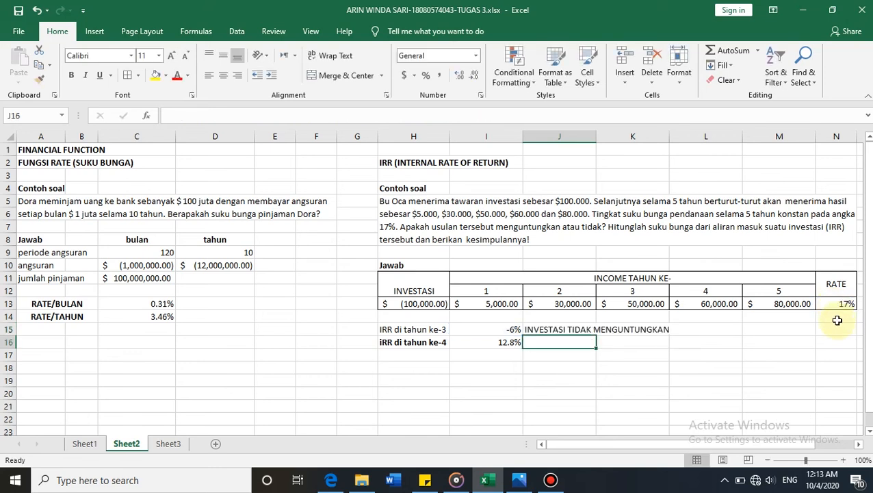
Label H17 "IRR di tahun ke-5".
click(427, 358)
text(IRR di tahun ke-4)
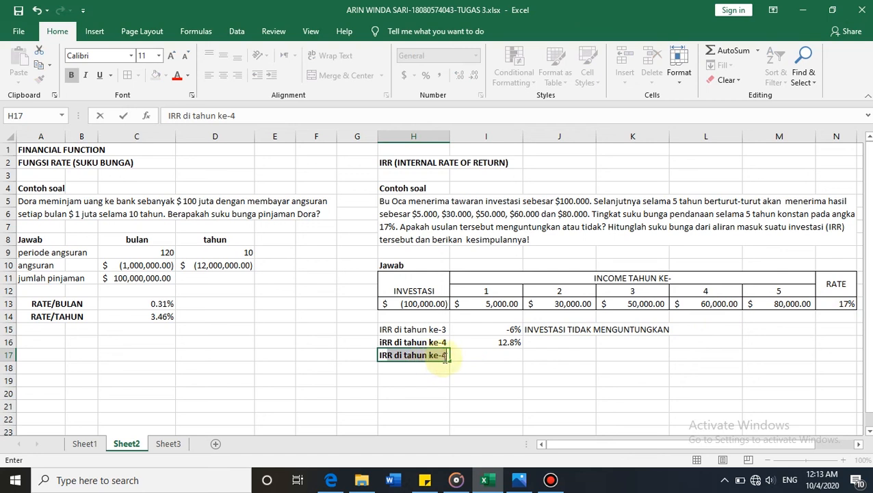
click(450, 355)
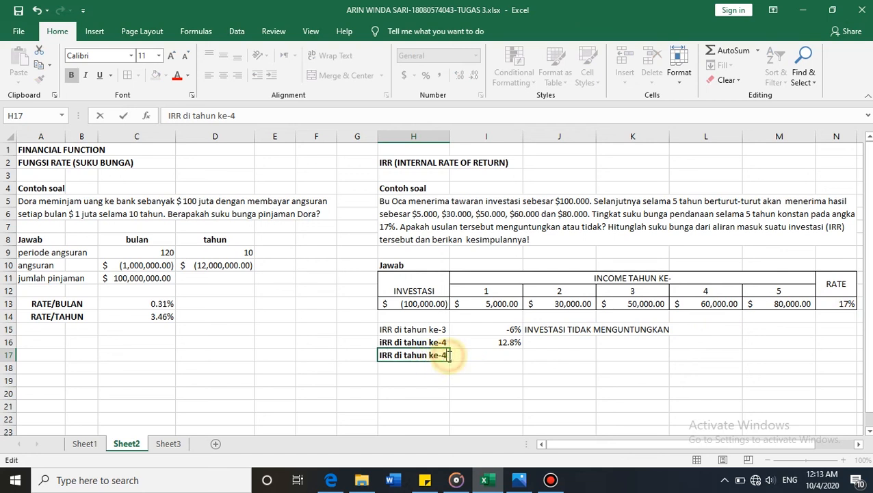
text(5)
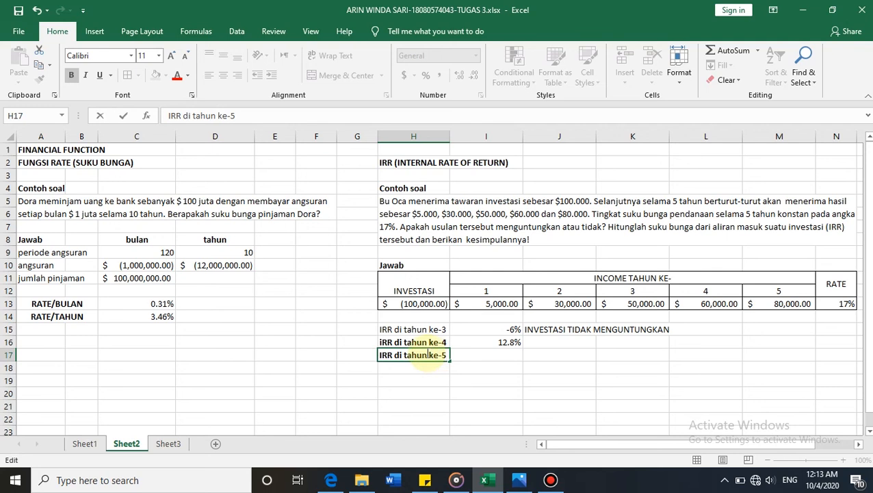
Correct the label in H16 to "IRR di tahun ke-4" and make the H15 label bold.
click(385, 342)
double_click(384, 342)
key(BackSpace)
text(I)
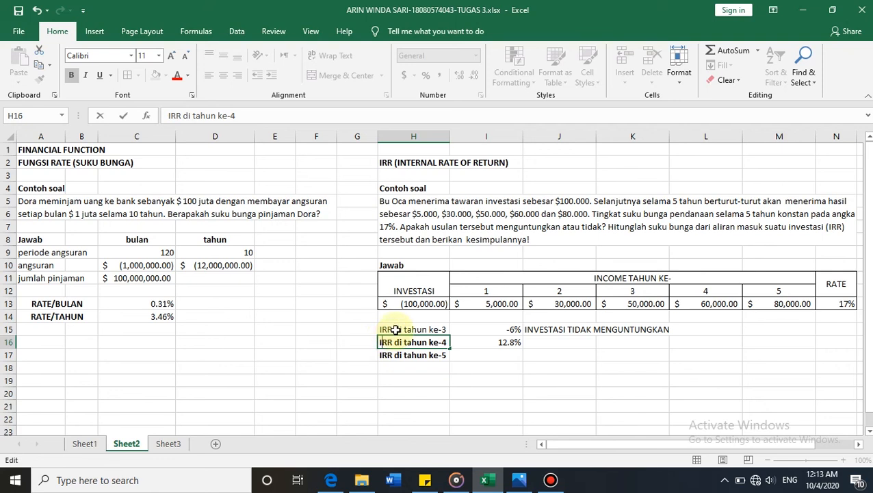
click(396, 329)
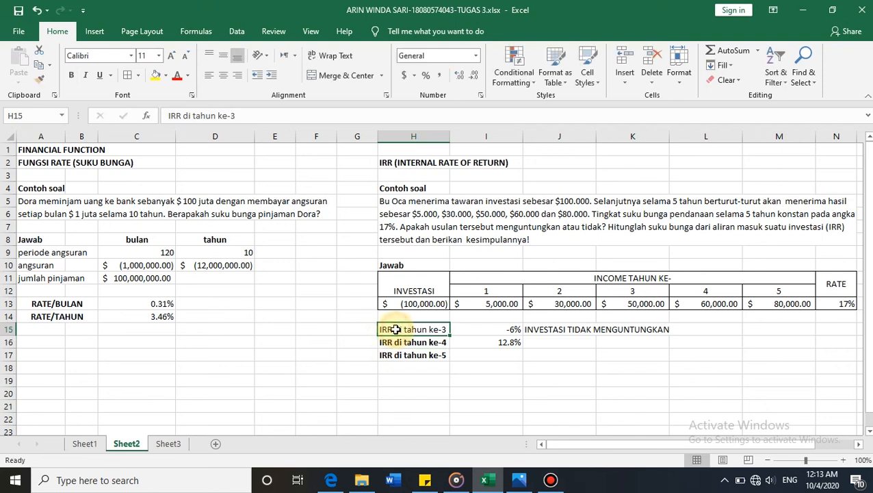
Calculate the fifth-year IRR in I17 from the cash flows H13:M13, with N13 as the guess.
click(491, 359)
text(=)
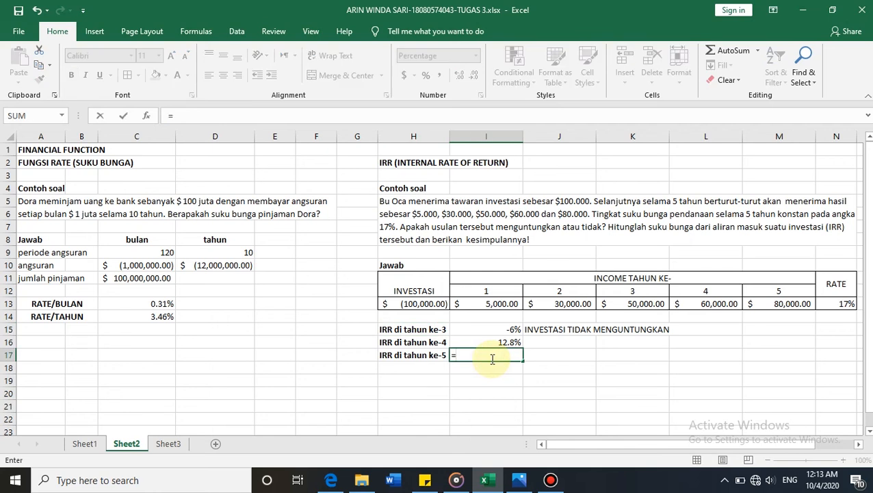
text(irr)
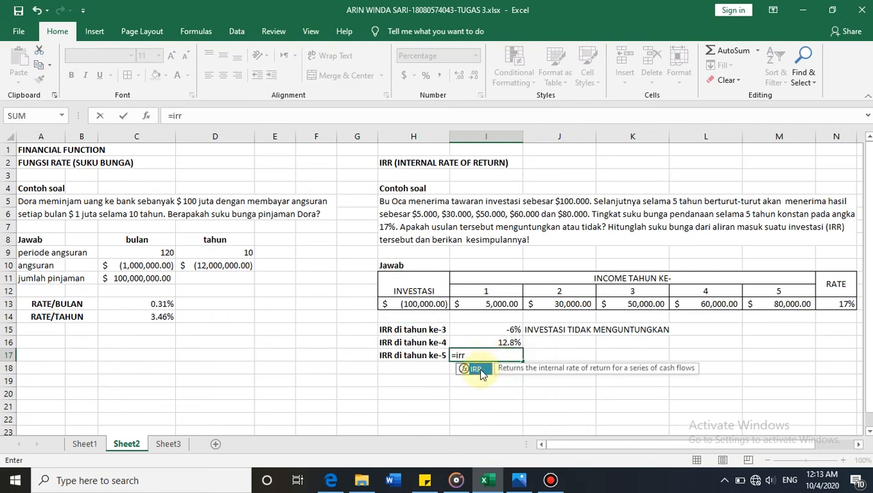
double_click(477, 369)
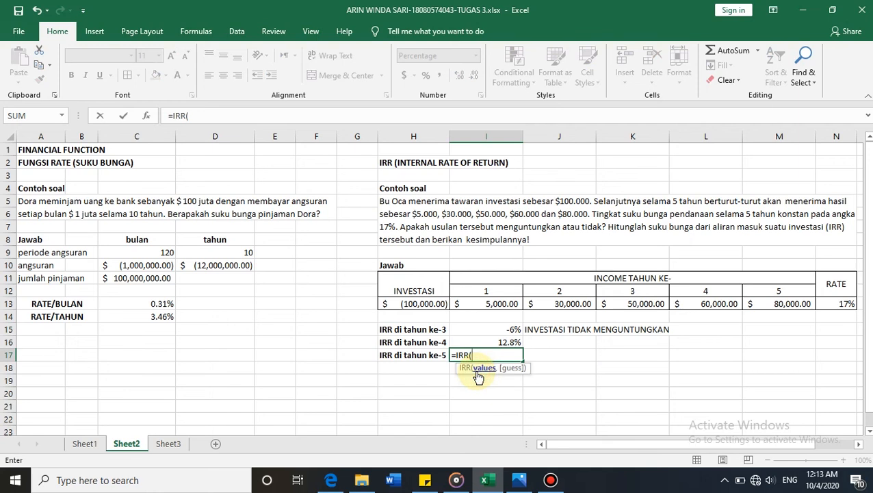
drag(439, 306, 761, 302)
text(,)
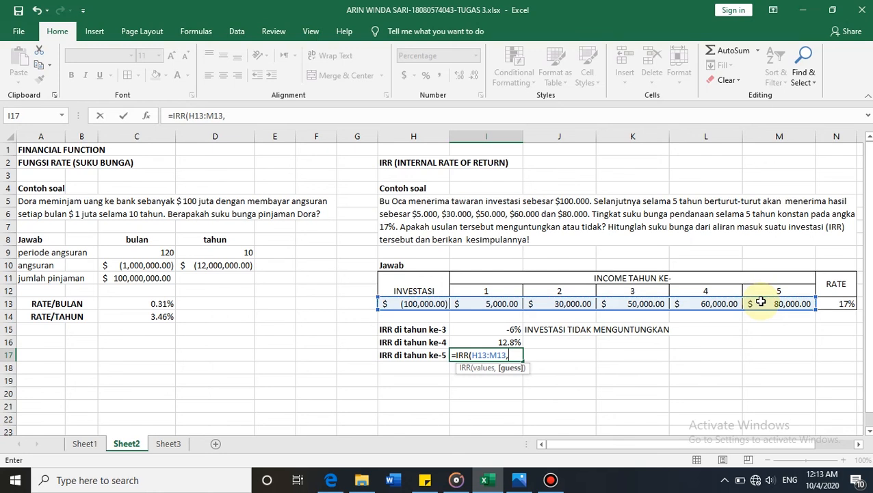
click(842, 305)
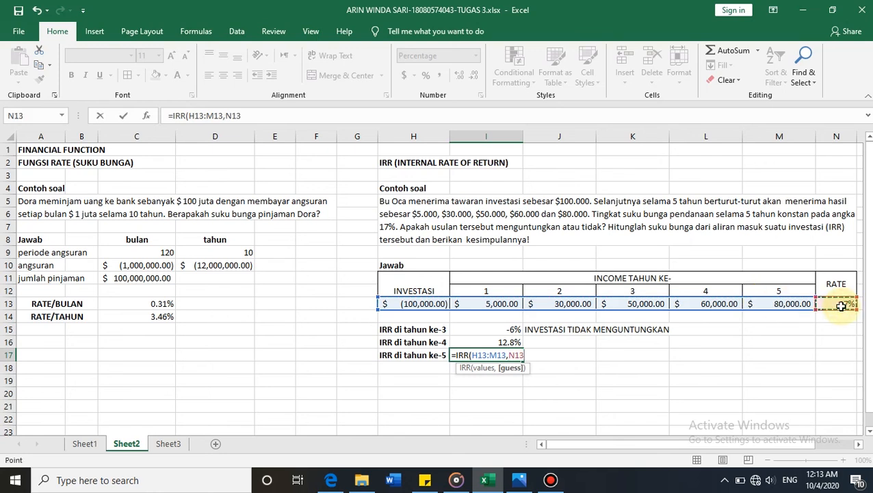
key(Return)
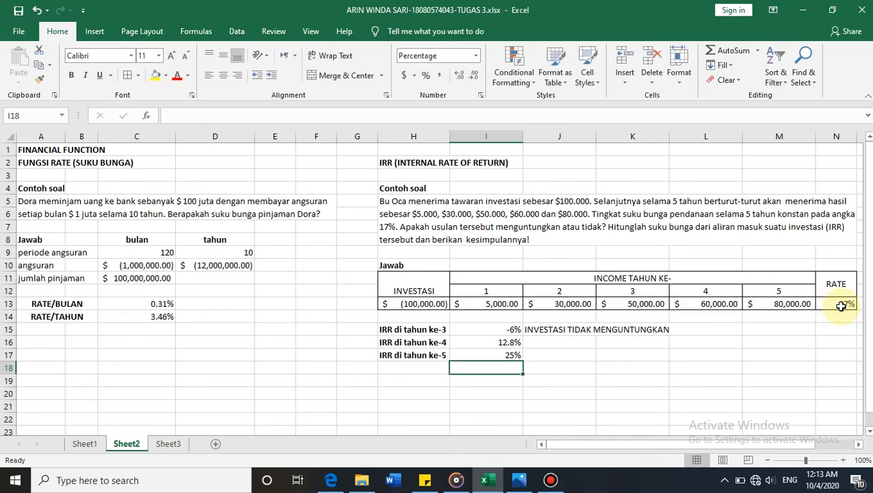
Fill the conclusion formula from J15 down to J17.
click(554, 331)
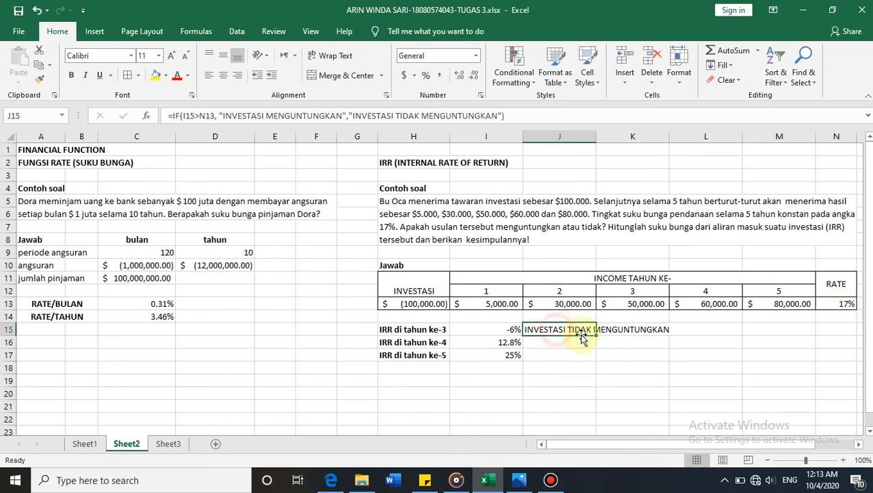
drag(596, 335, 590, 356)
click(538, 378)
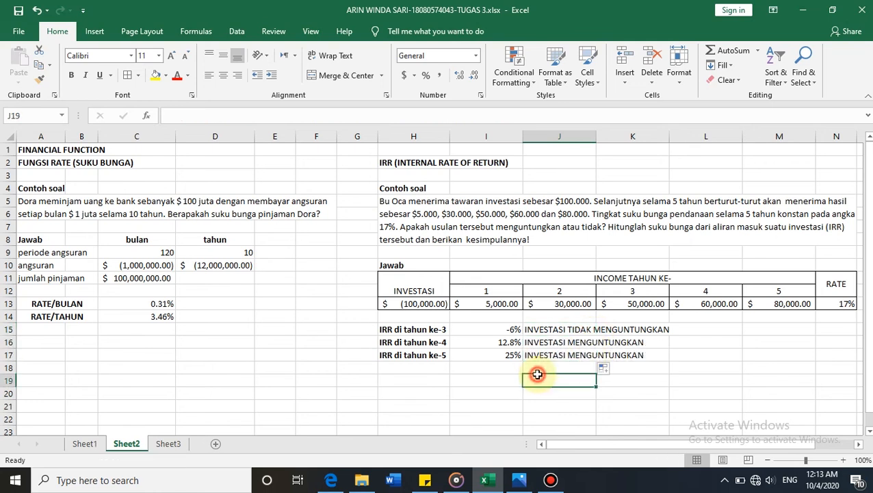
Correct the fourth-year conclusion formula in J16 so it compares I16 with the rate in N13.
click(508, 342)
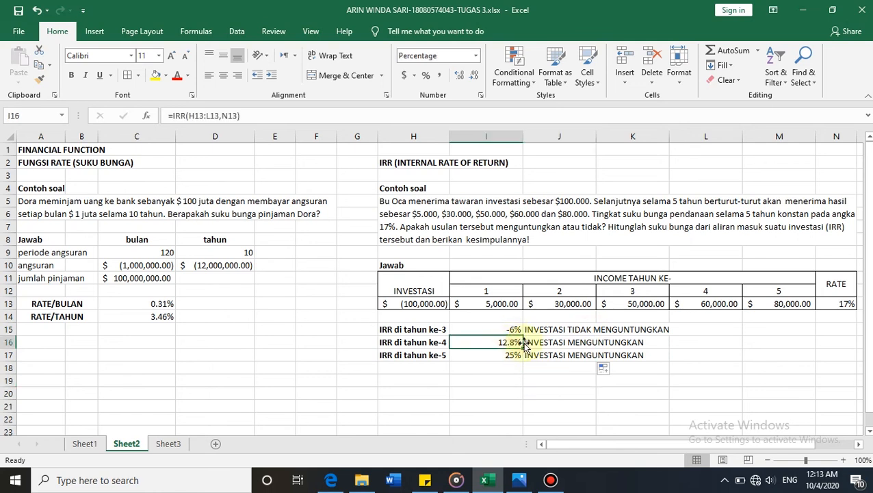
click(536, 342)
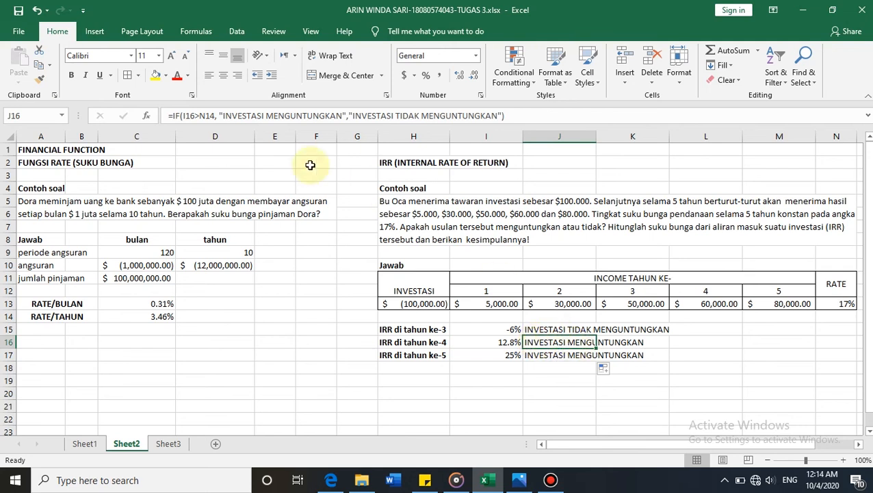
click(213, 115)
key(BackSpace)
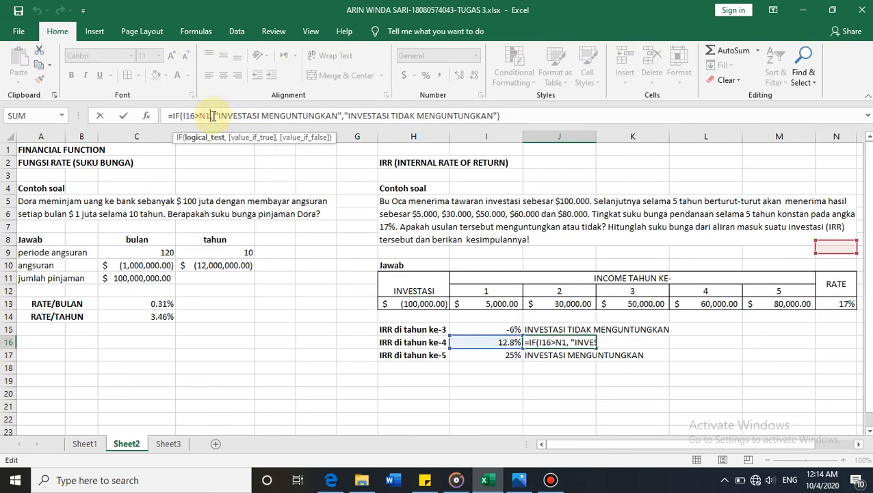
text(3)
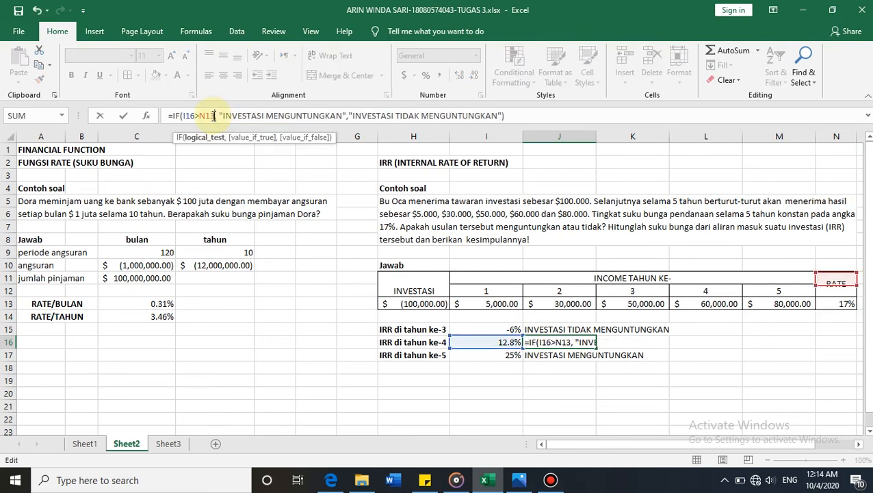
key(Return)
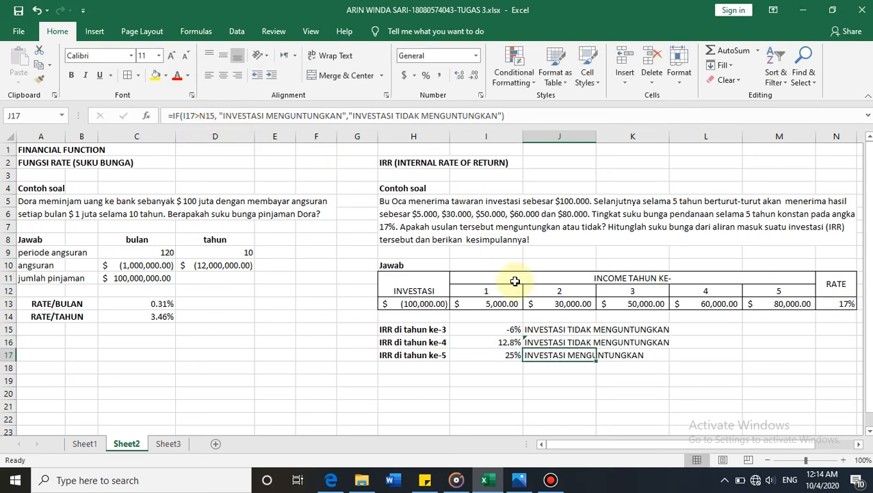
Correct the fifth-year conclusion formula in J17 so it compares I17 with the rate in N13.
click(214, 115)
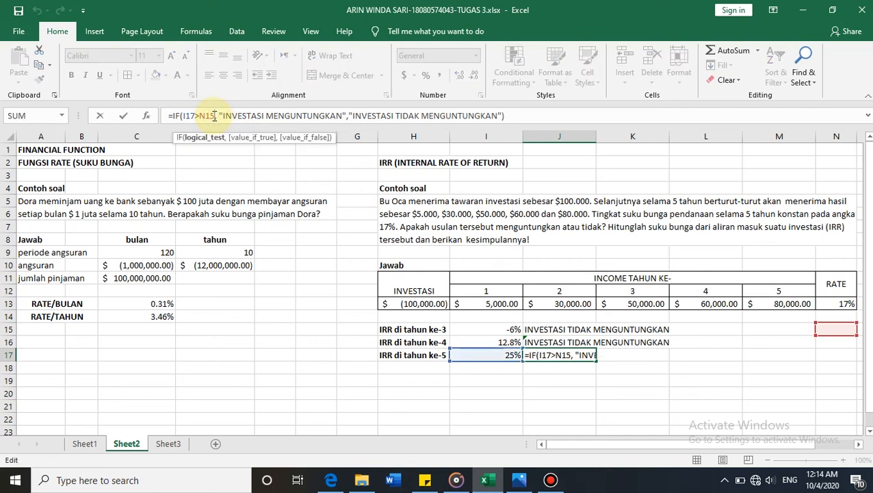
key(BackSpace)
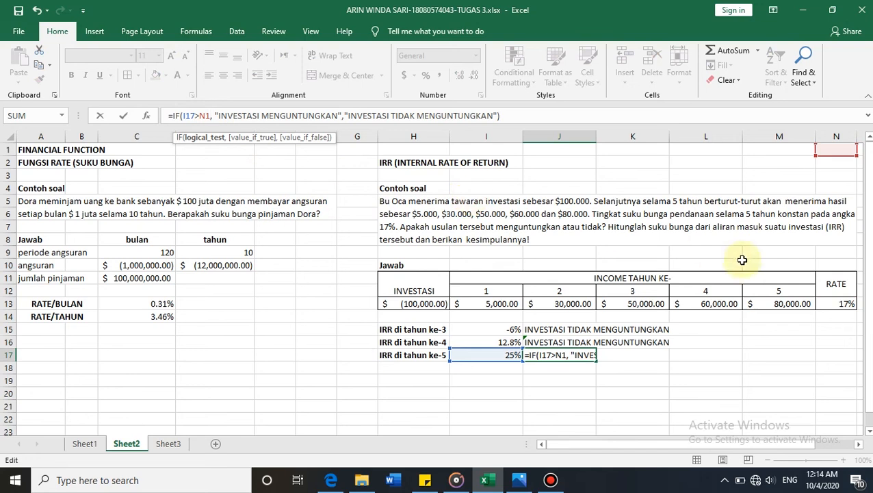
click(844, 306)
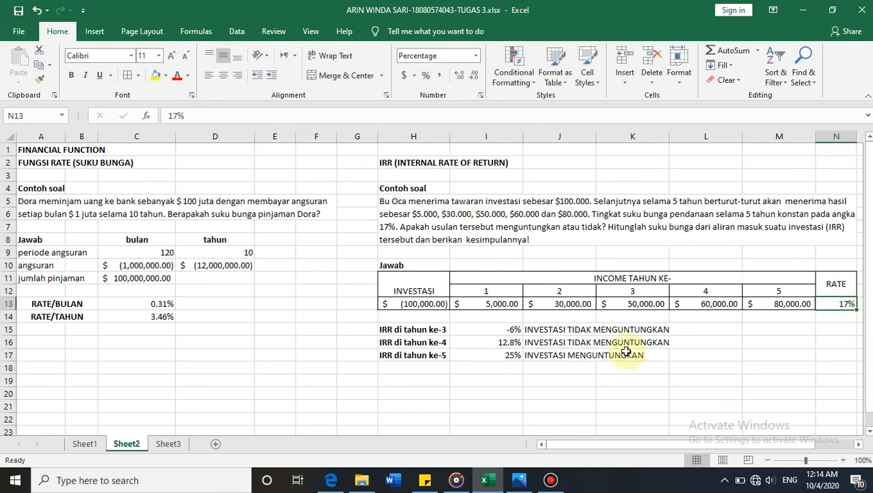
Complete the rate reference in J17's IF formula as N13.
click(586, 353)
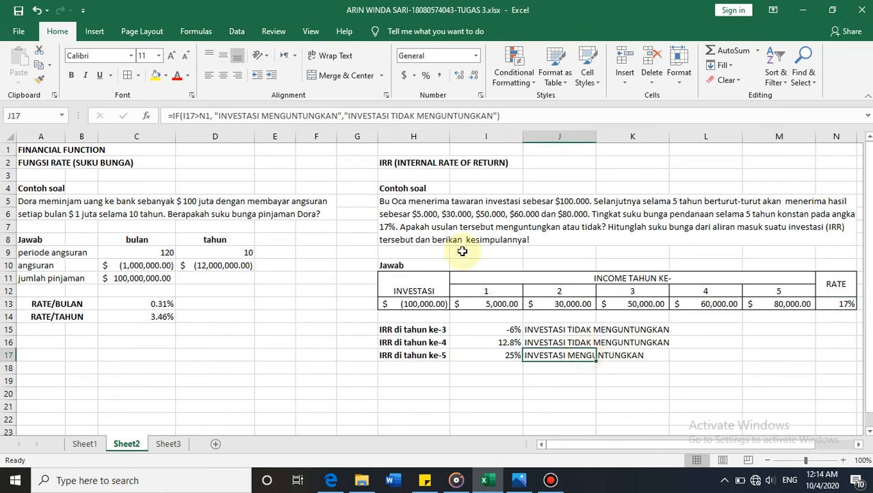
click(210, 115)
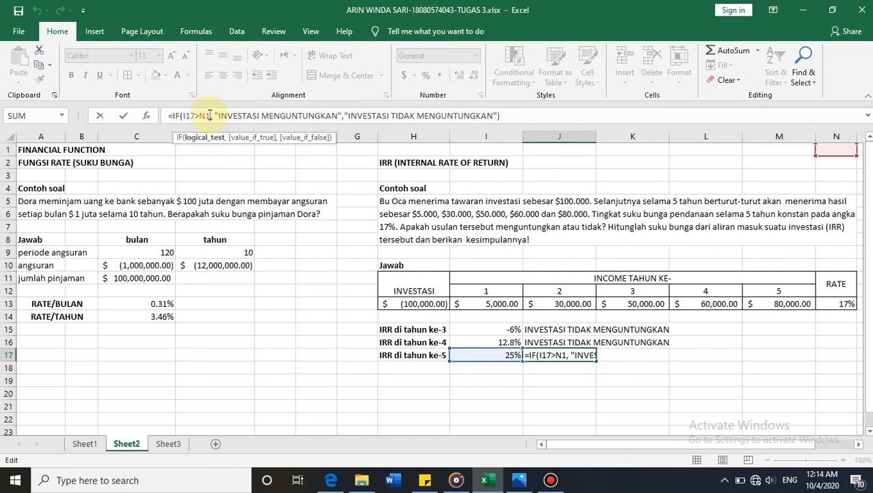
text(3)
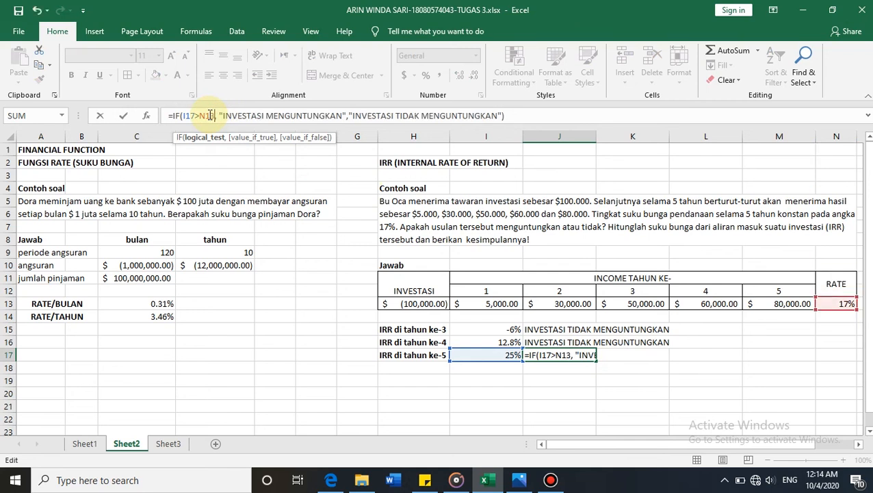
key(Return)
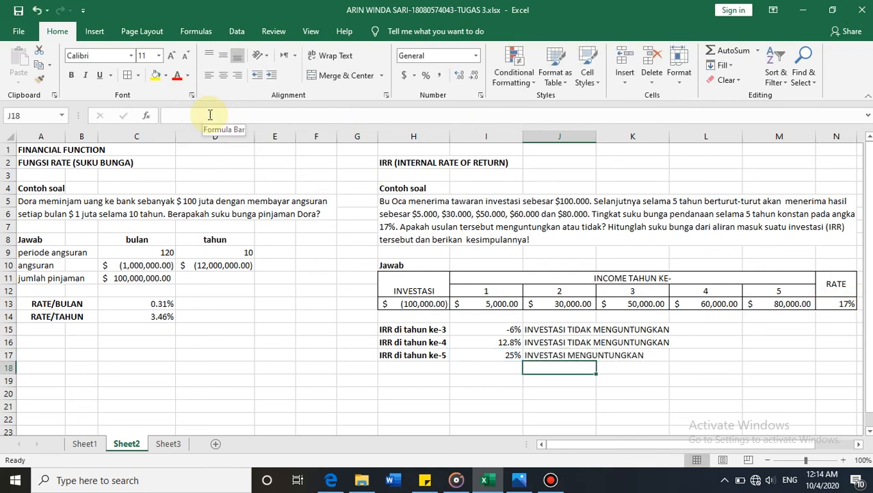
Make the investment table's header cells H11:N12 bold.
click(537, 354)
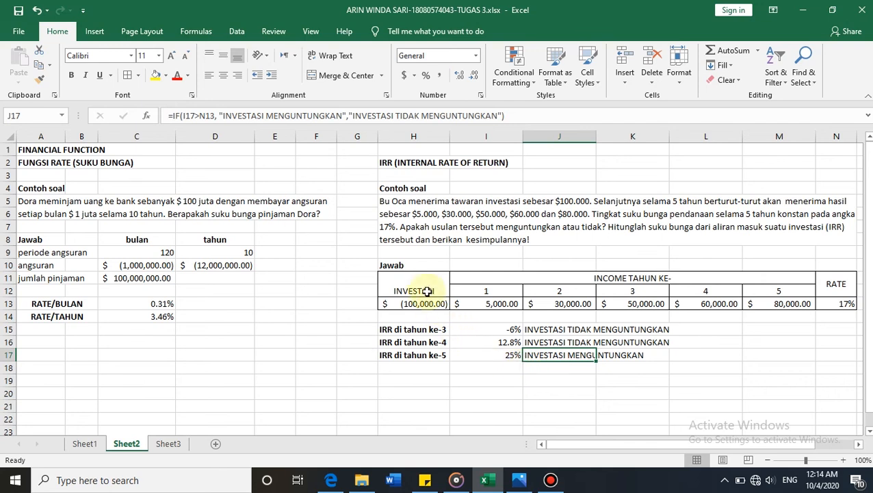
drag(427, 291, 834, 286)
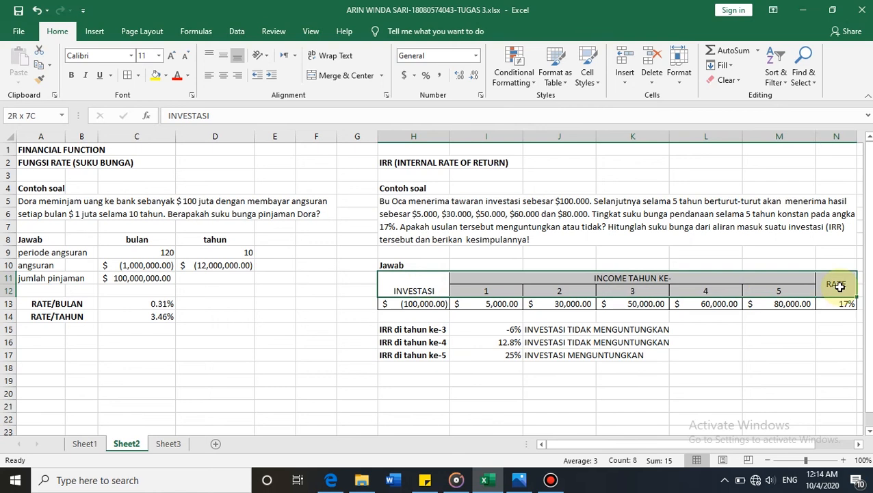
click(716, 389)
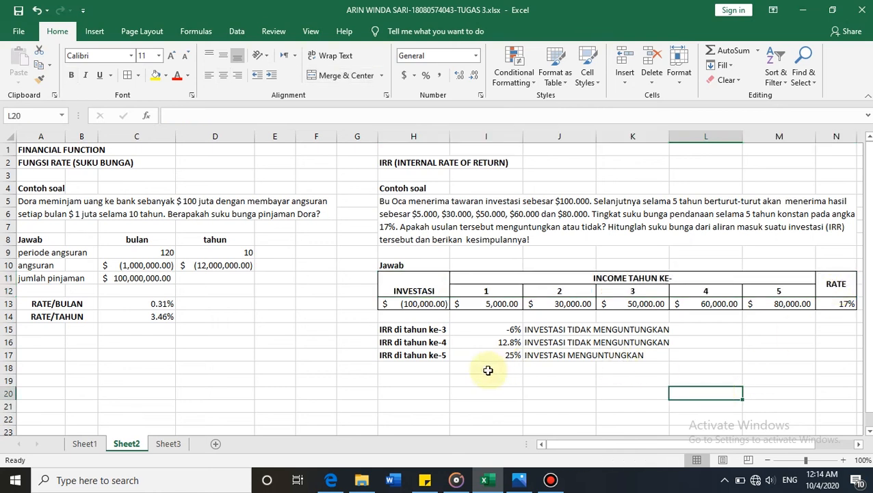
On Sheet3, label the present-value answer's inputs in A10:A12 as "periode (nper)", "suku bunga (rate)" and "FV".
click(168, 443)
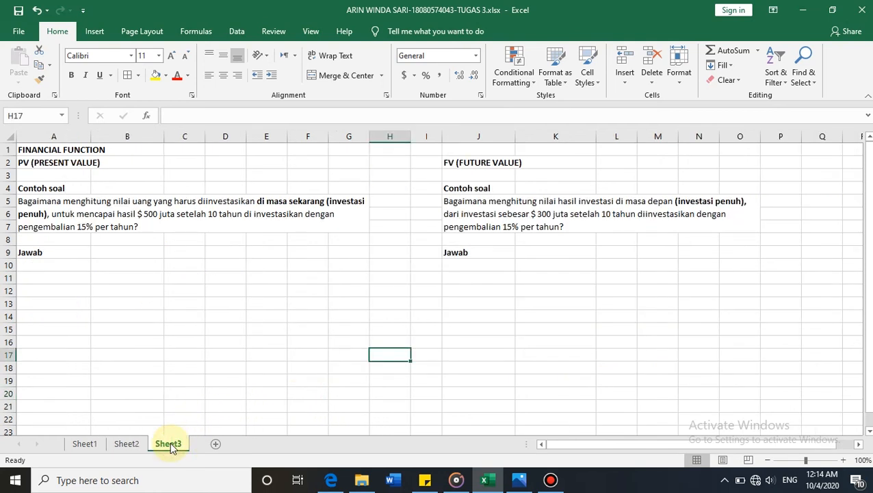
click(50, 264)
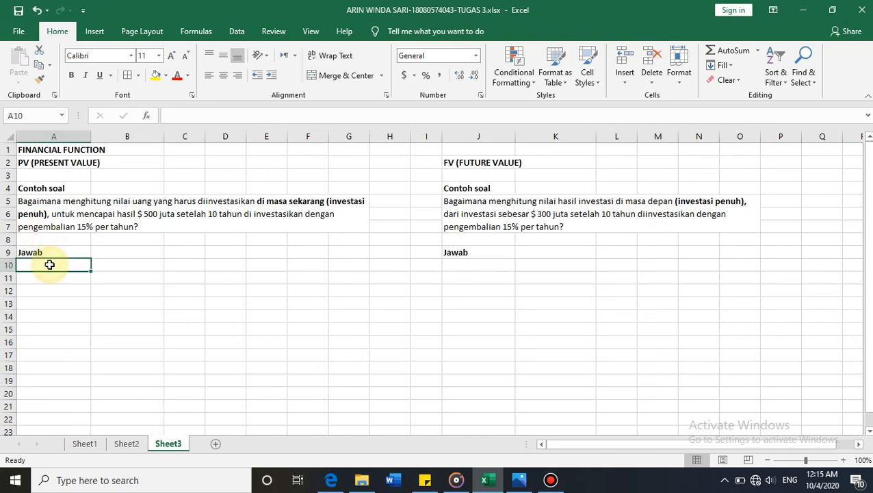
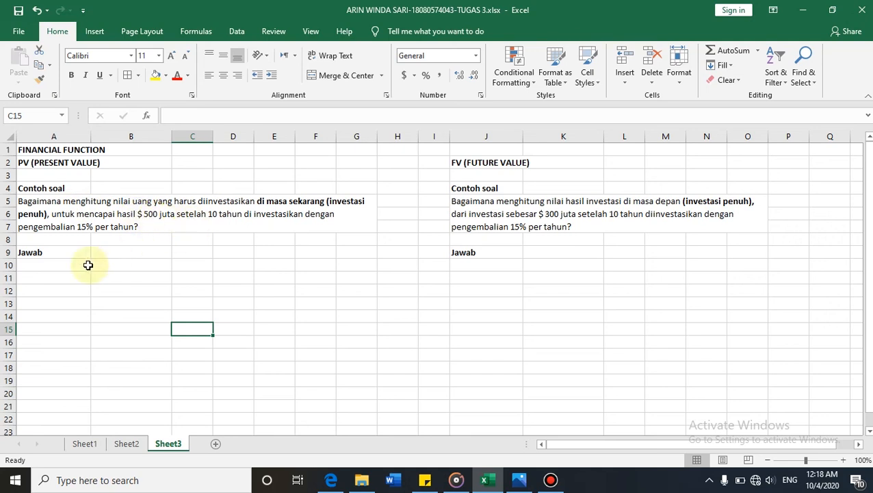
click(66, 265)
text(perio)
text(de)
text( (N)
text(nper)
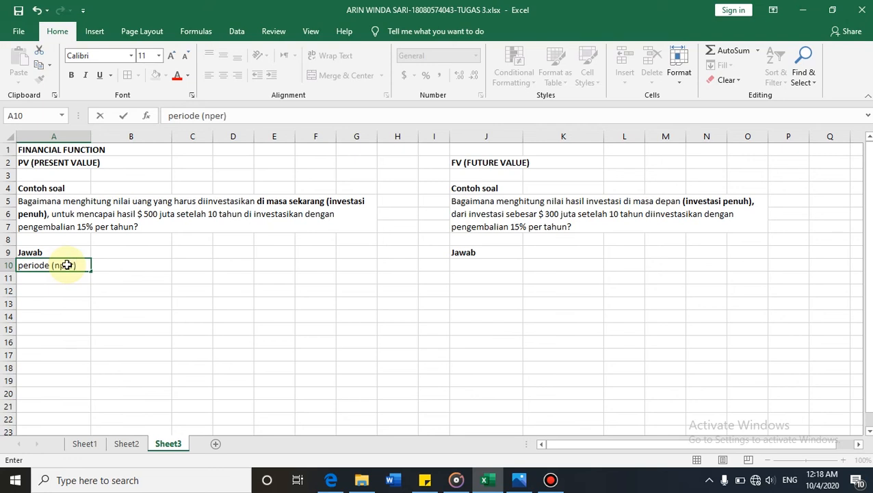
key(Return)
text(suk)
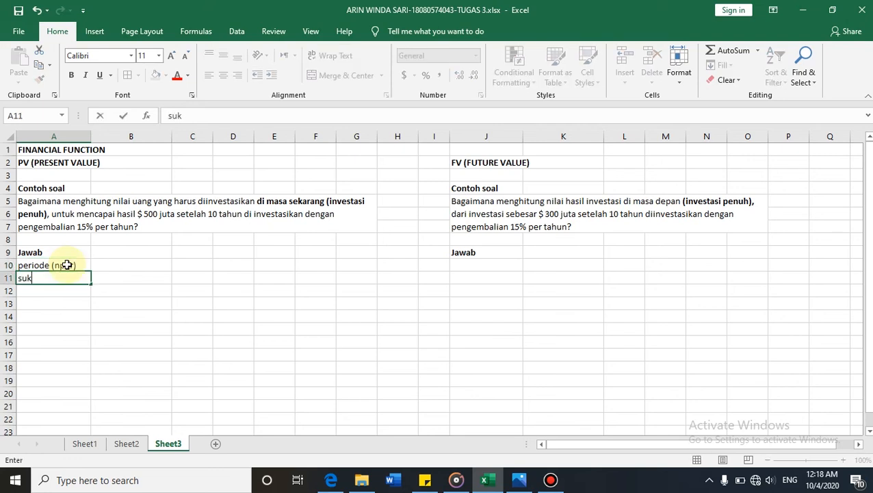
text(u bunga (rate)
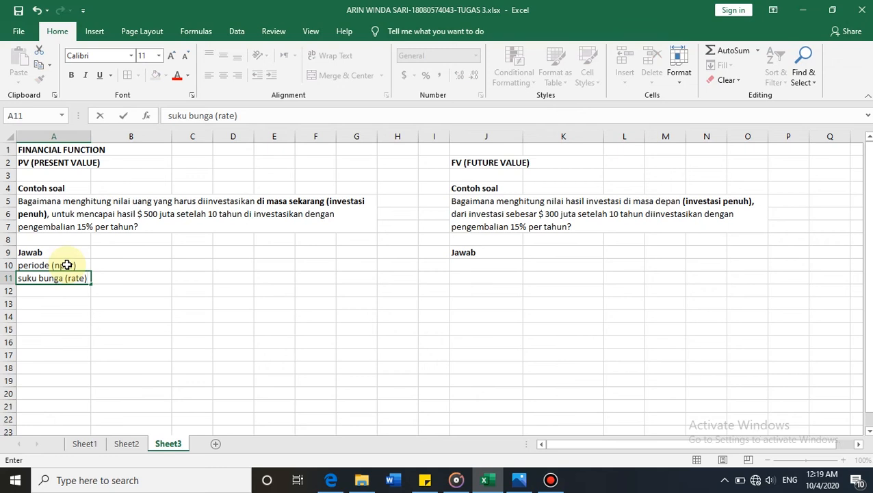
key(Return)
text(FV)
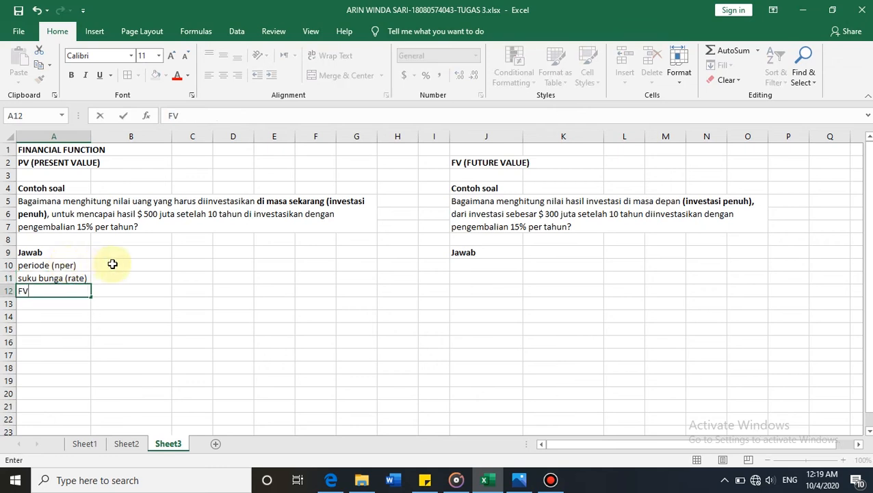
Fill in the present-value inputs: 10 in B10 and 15% in B11, each with the unit "tahun", and 500000000 in B12.
click(113, 264)
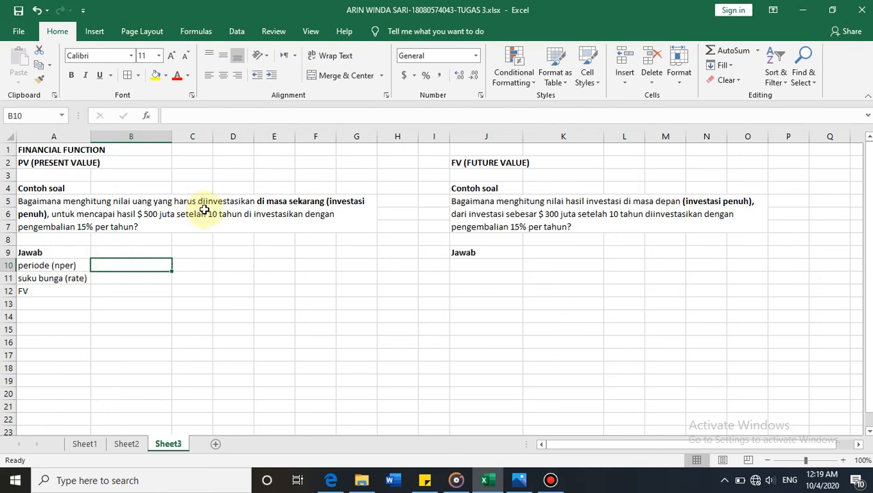
text(10)
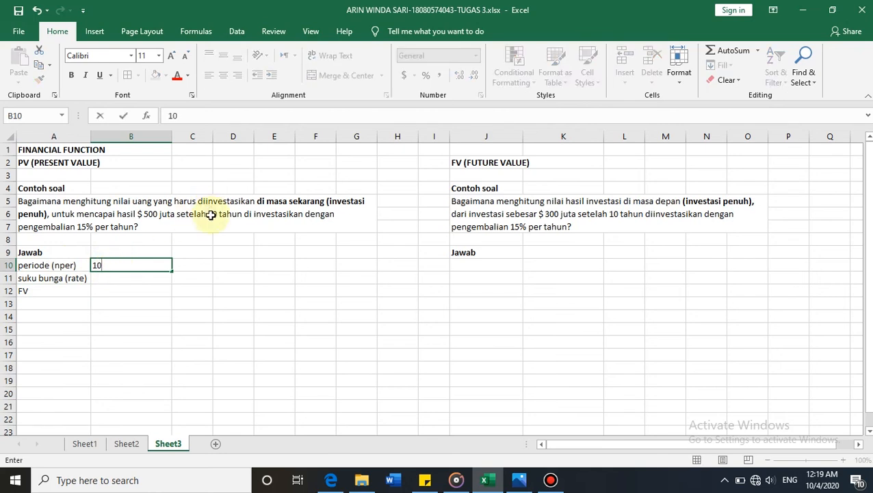
key(Tab)
text(tahu)
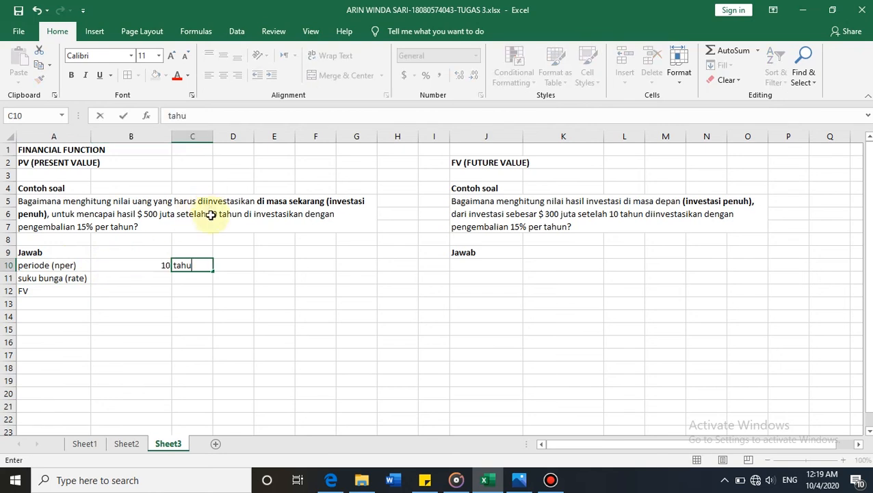
text(n)
key(Left)
key(Down)
text(15)
key(Tab)
text(tahun)
key(Return)
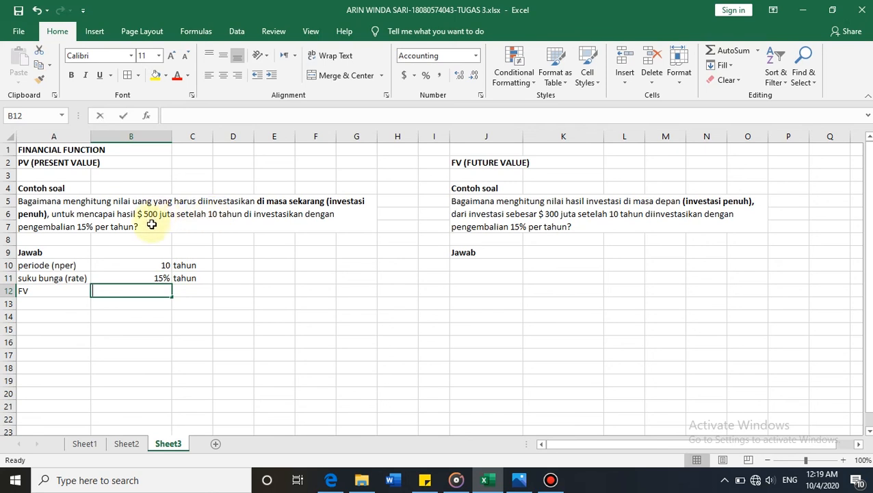
text(500000000)
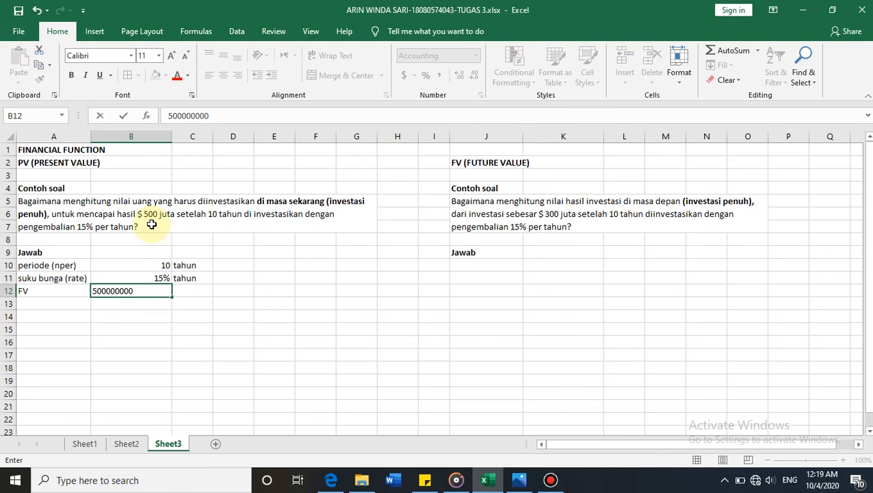
key(Return)
Label A13 as "PV" and calculate the present value in B13 with =PV(B11,B10,0,B12,1).
key(Left)
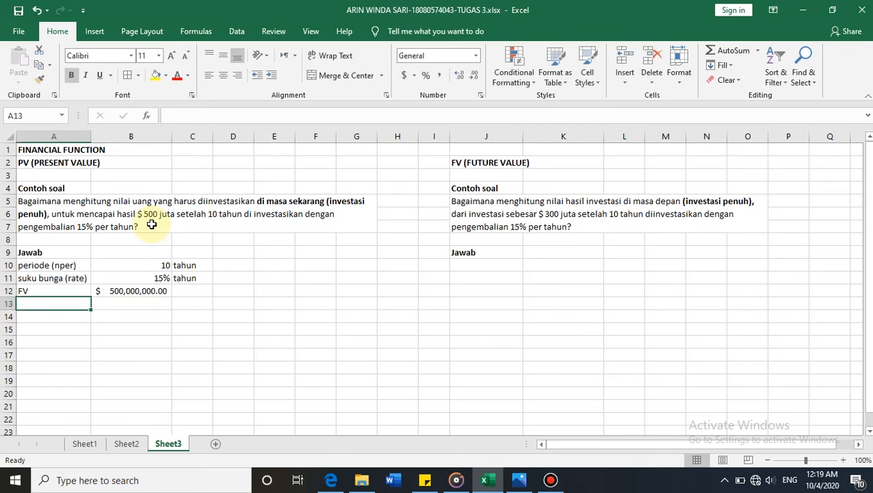
text(PV)
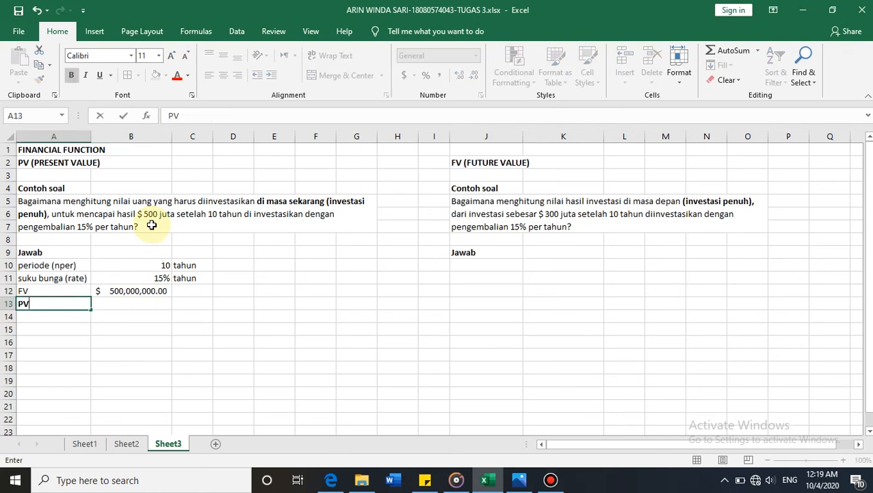
click(137, 304)
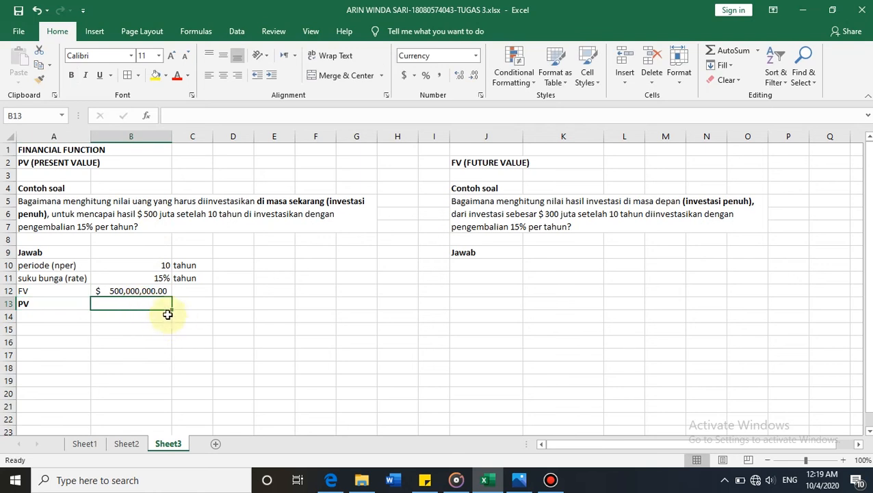
text(=pv)
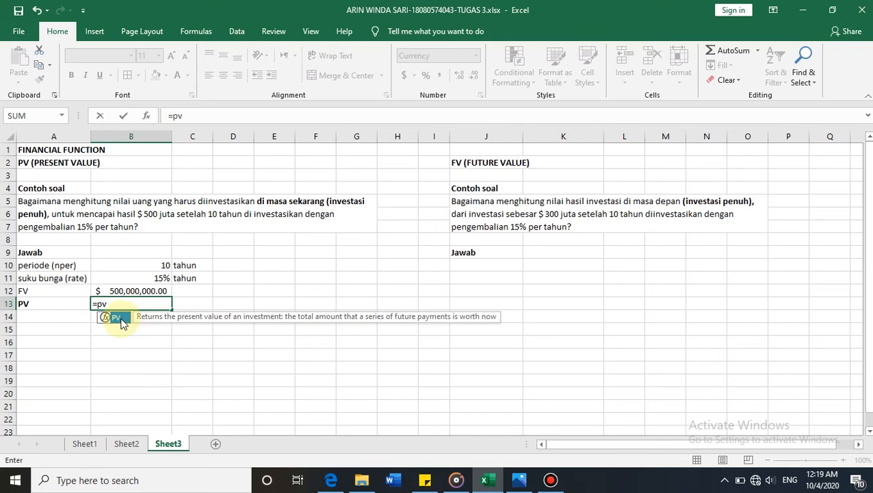
double_click(120, 318)
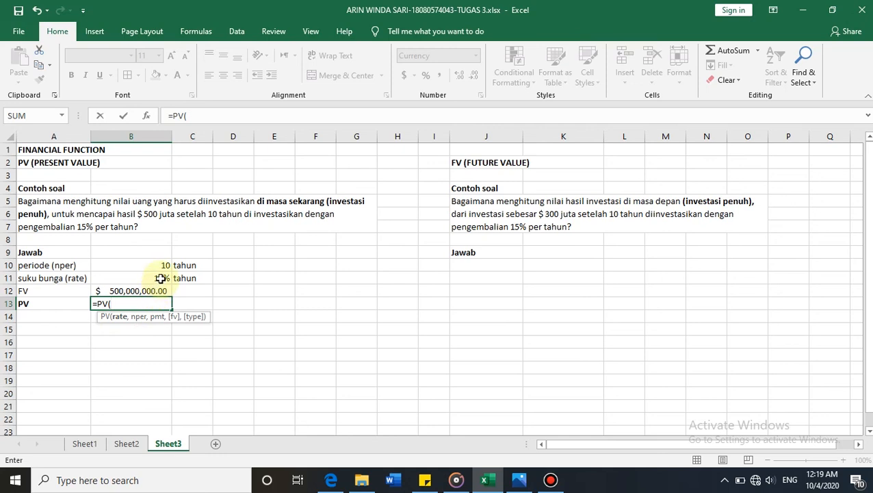
click(160, 277)
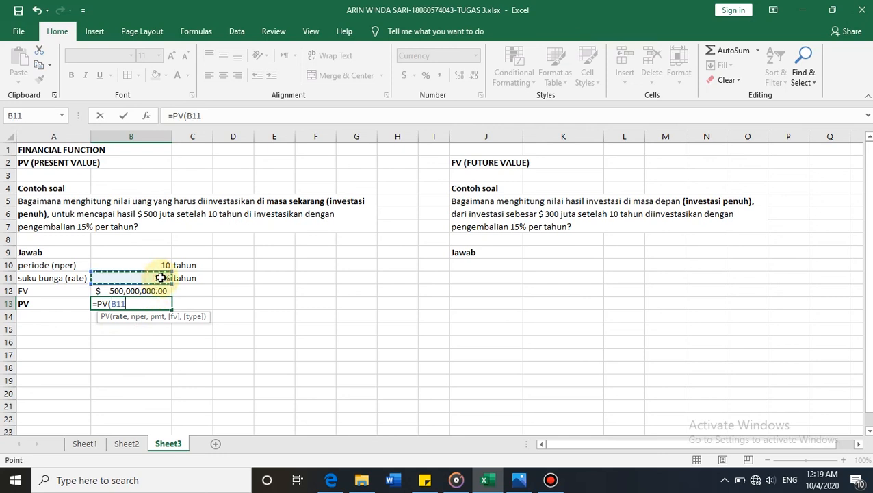
text(,)
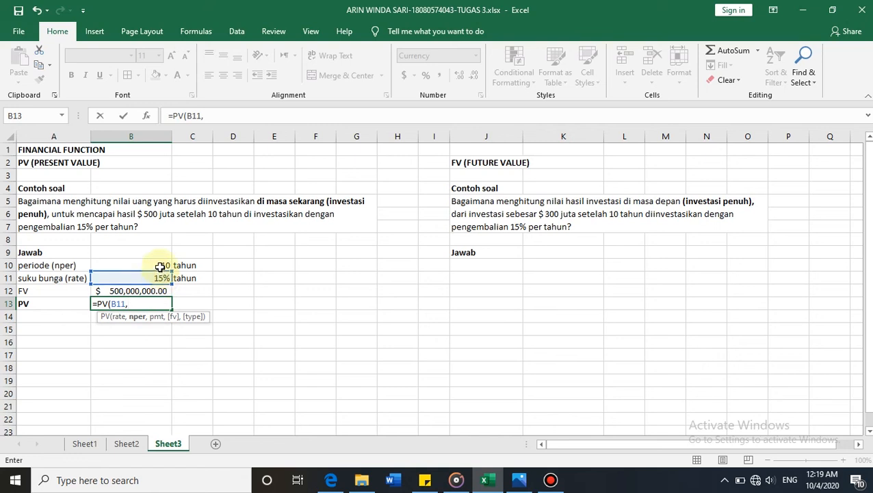
click(159, 264)
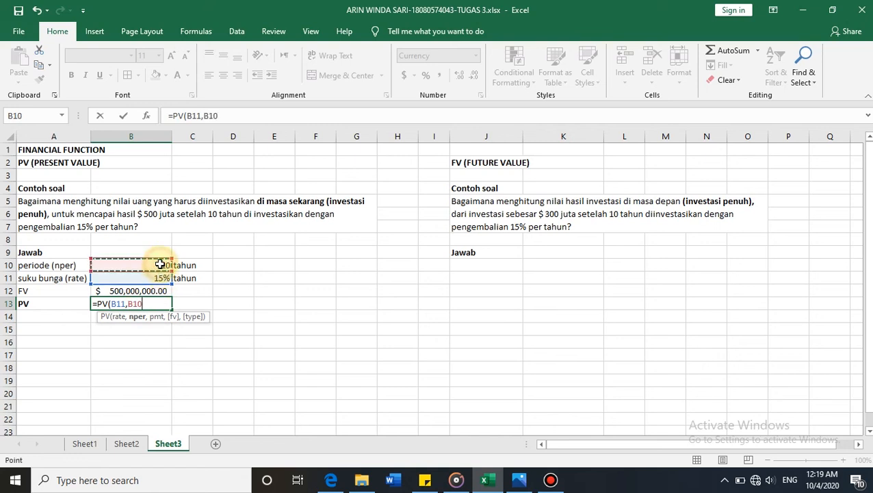
text(,)
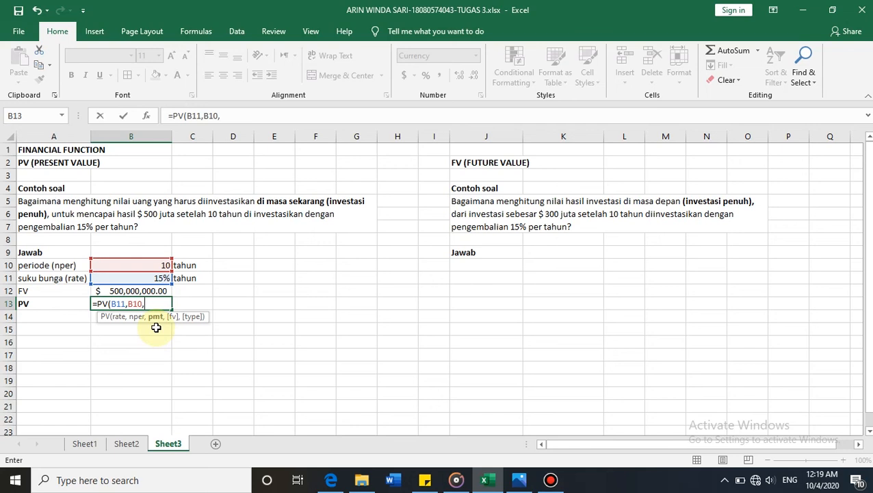
text(0,)
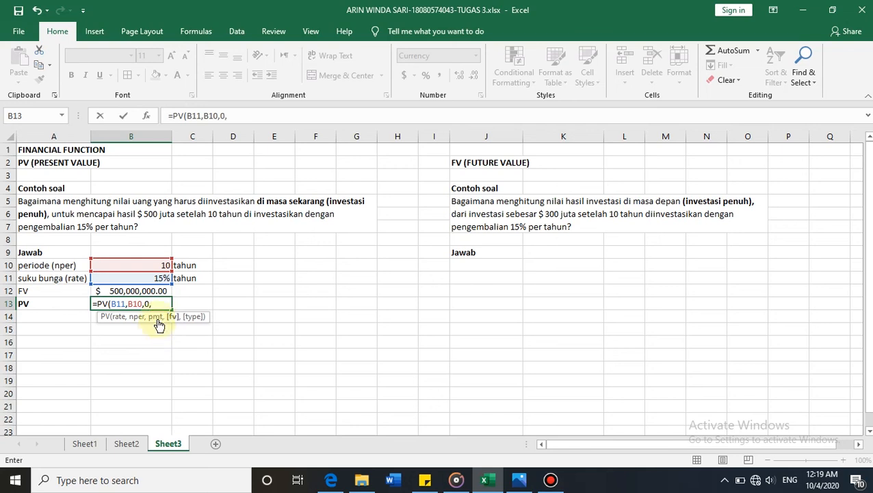
click(162, 290)
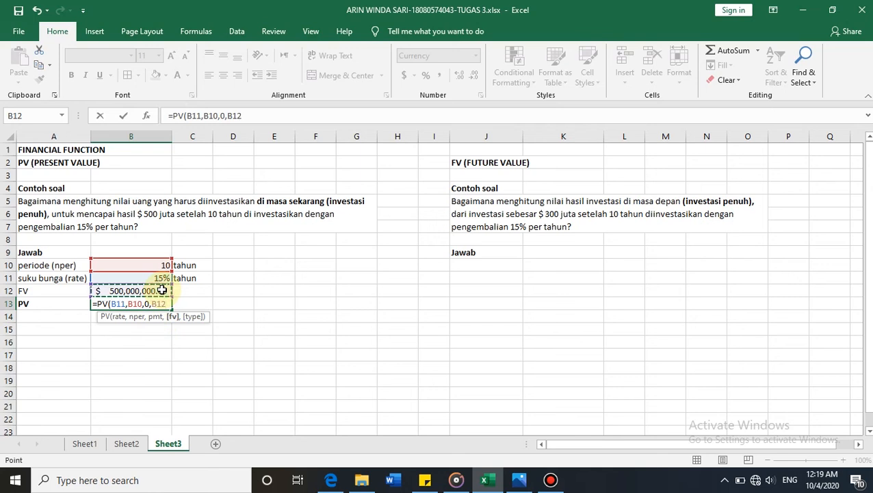
text(,)
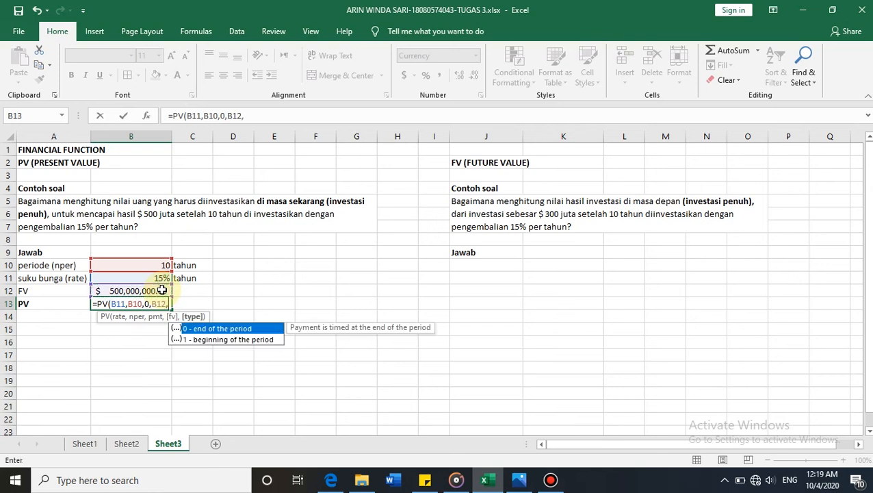
double_click(196, 342)
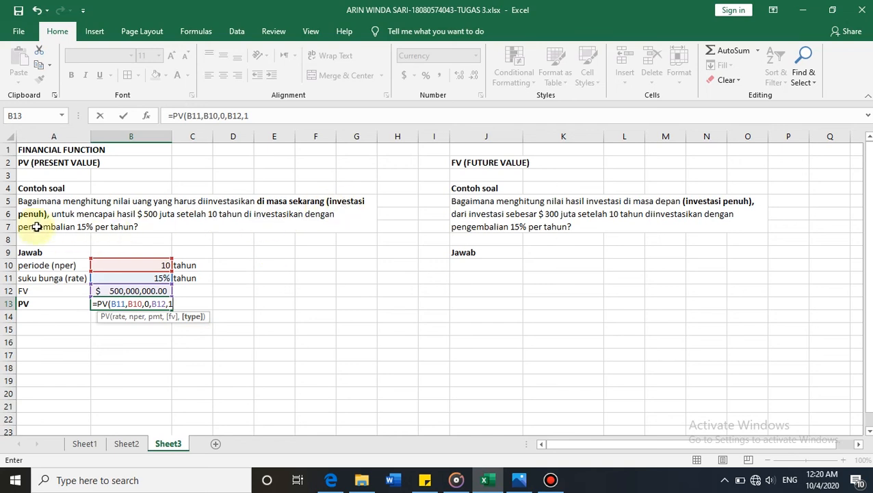
key(Return)
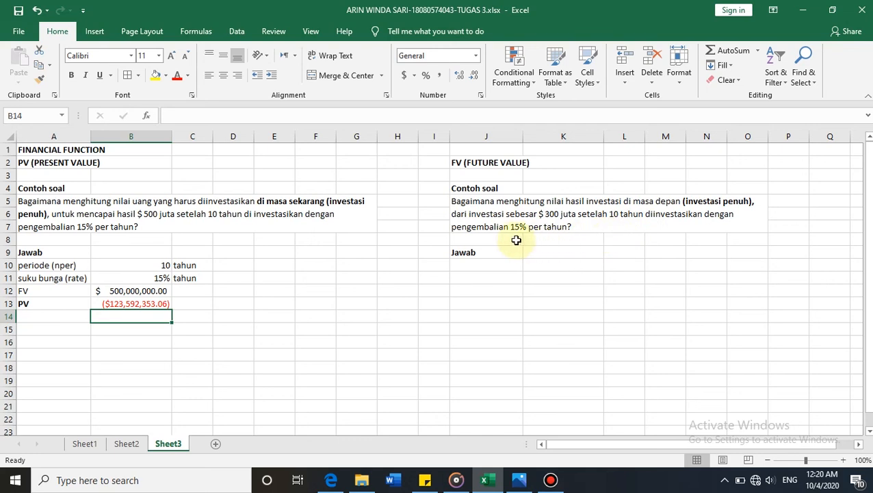
Label the future-value answer's inputs in J10:J12 as "PV", "periode" and "rate".
click(493, 265)
text(P)
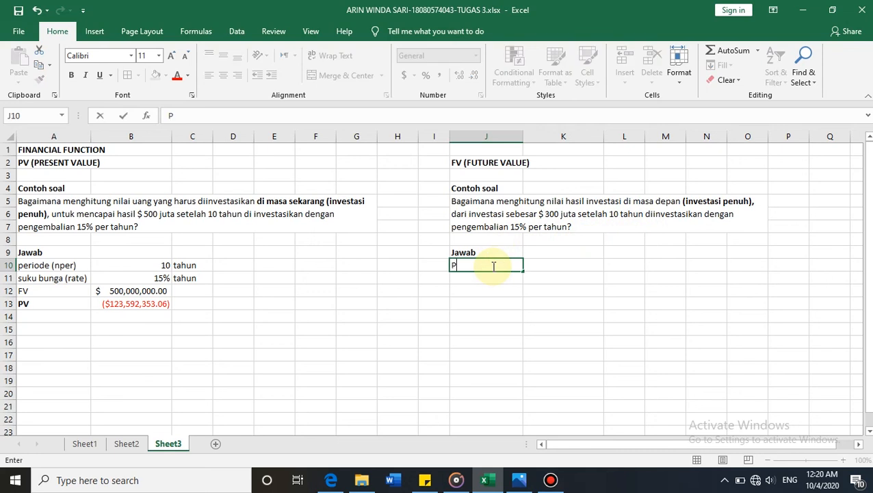
text(V)
key(Return)
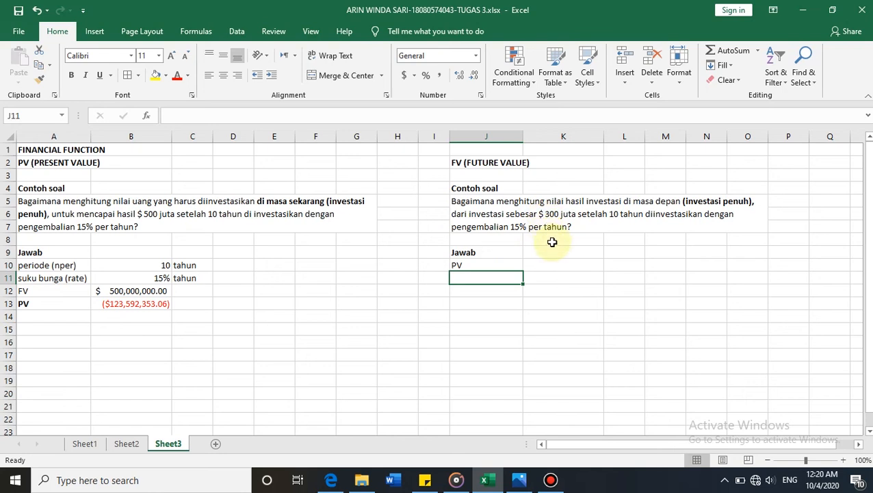
text(periode)
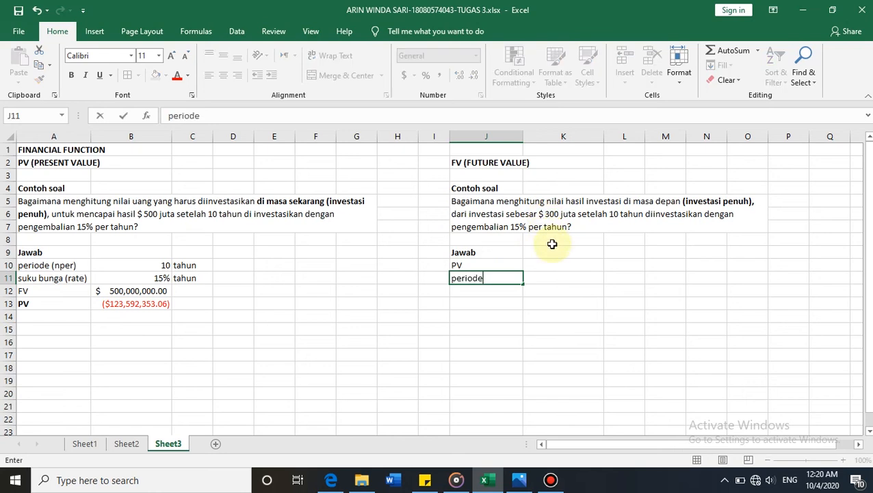
key(Return)
text(rate)
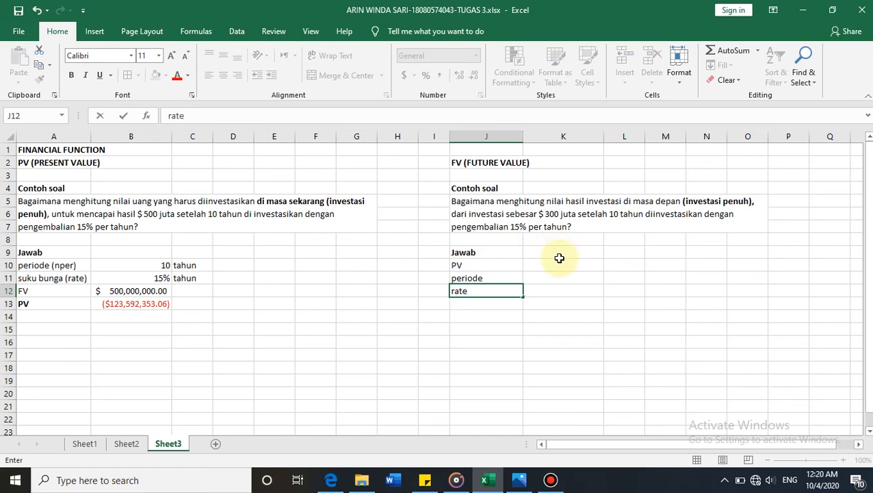
Fill in the future-value inputs: 300000000 in K10, 10 in K11 and 15% in K12.
click(555, 265)
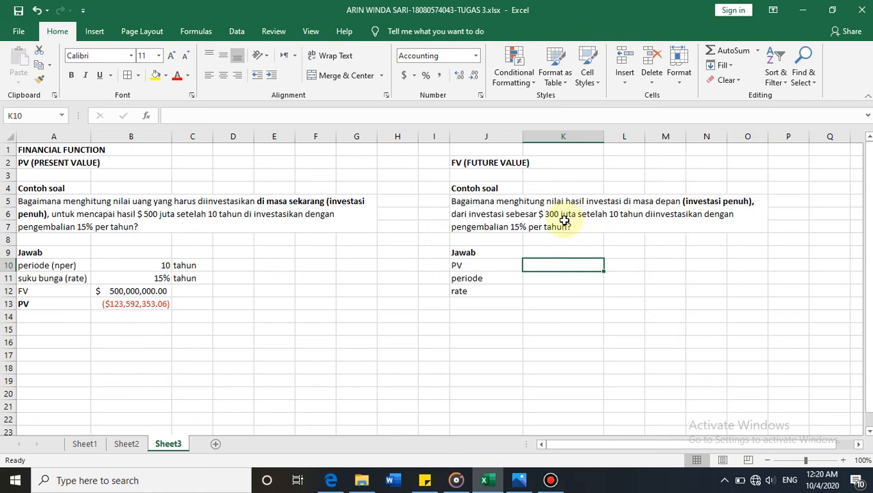
text(300000000)
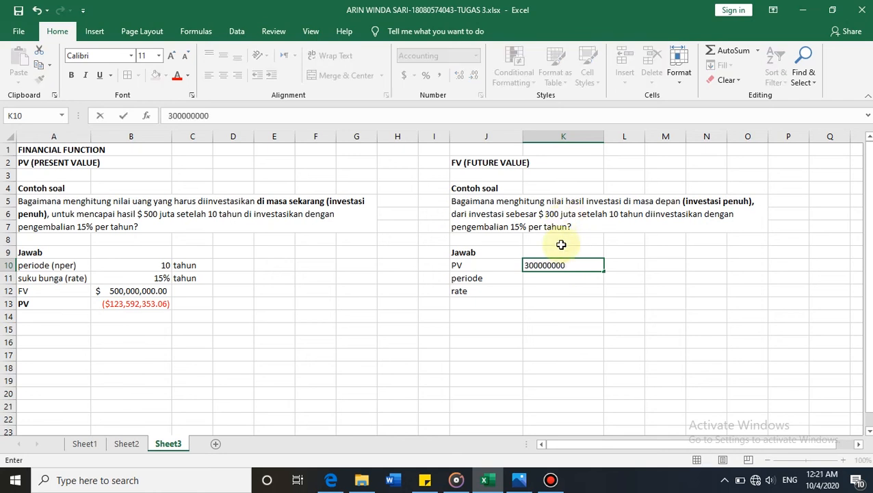
key(Return)
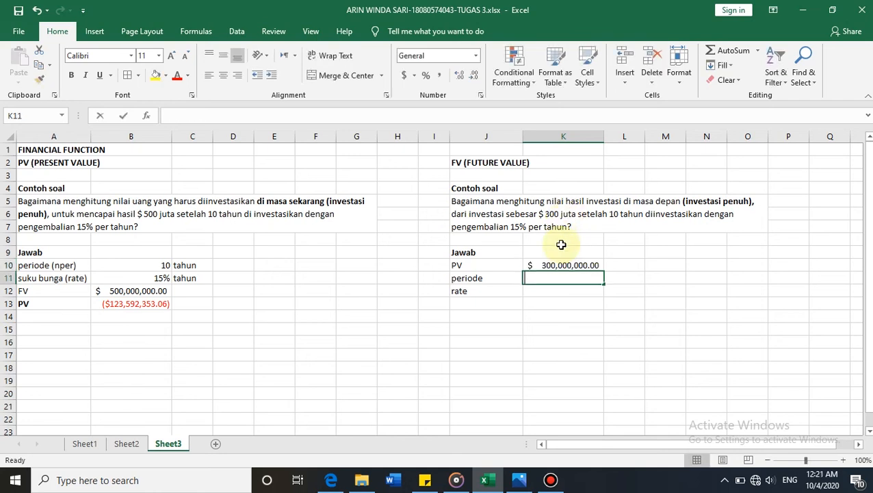
text(10)
key(Return)
text(15)
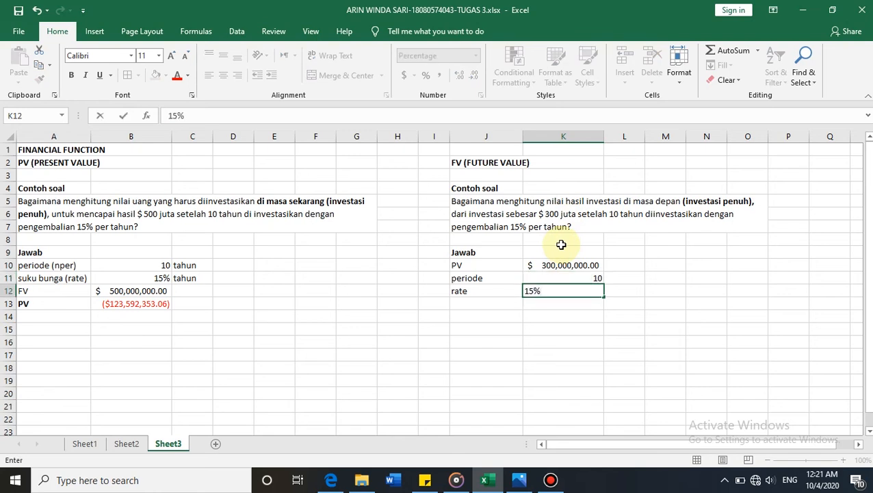
Label J13 as "FV" and add the unit "tahun" in L11 and L12 beside the period and rate.
click(501, 304)
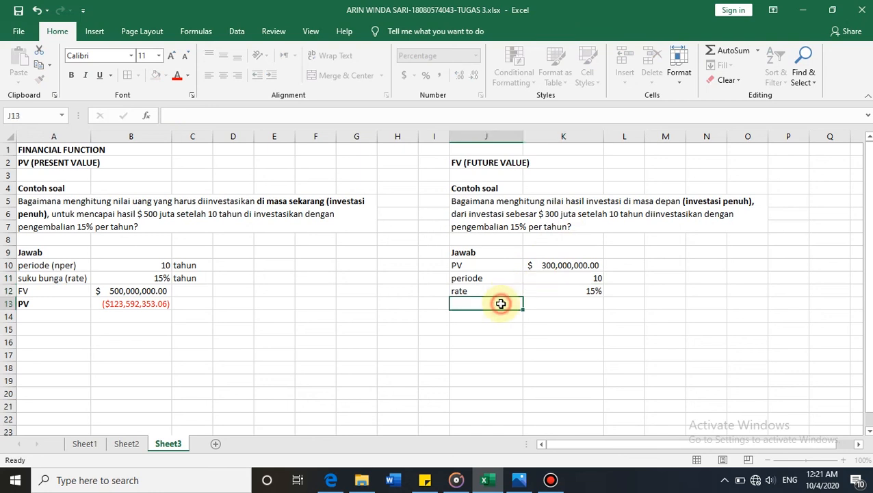
text(FV)
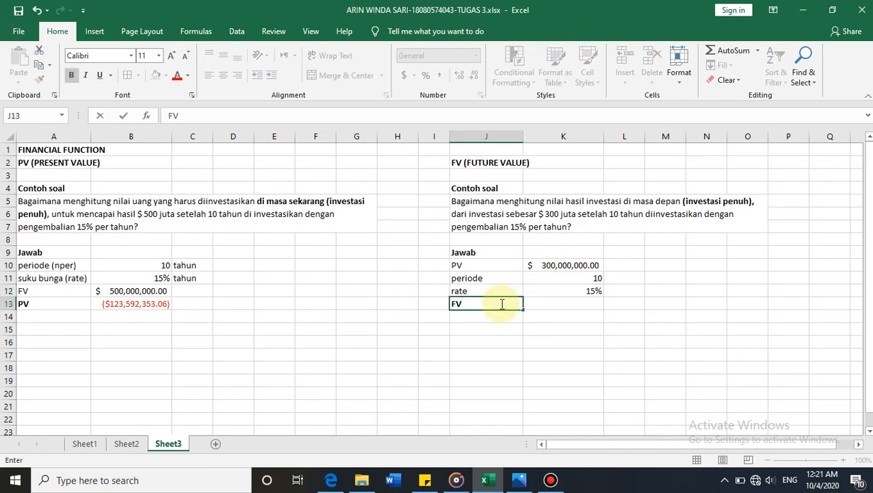
key(Right)
key(Up)
key(Up)
key(Right)
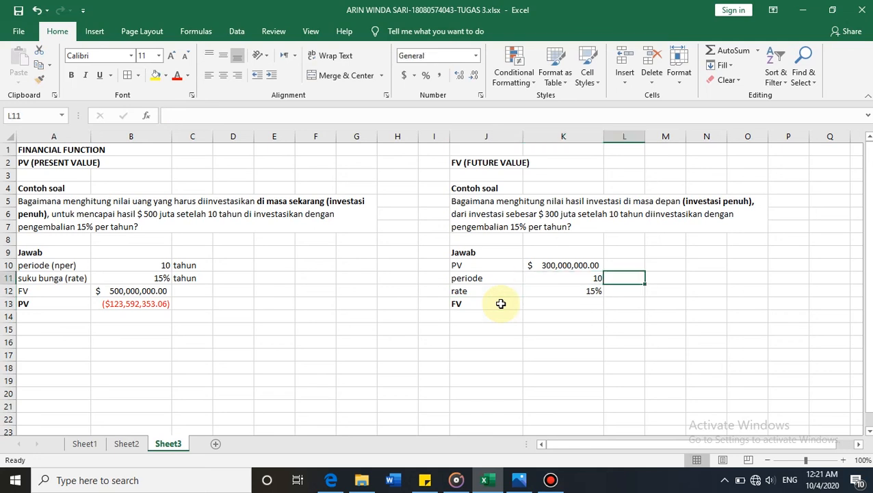
text(tahun)
key(Return)
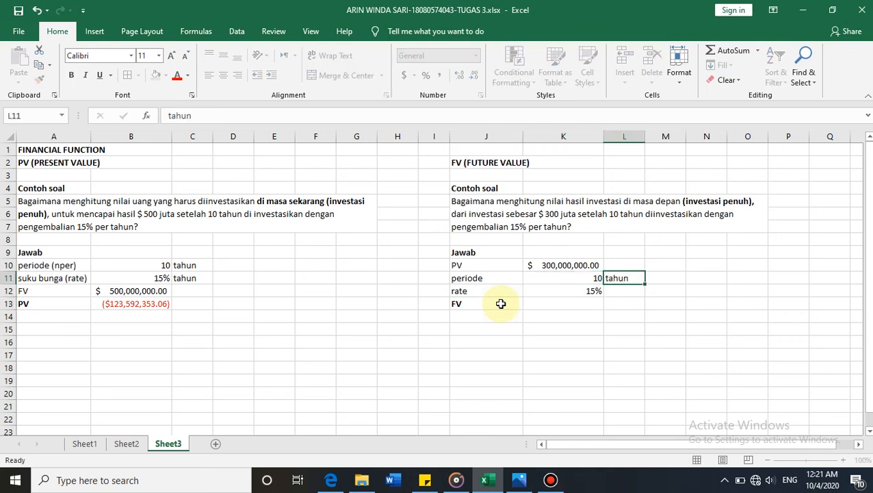
text(tahun)
key(Return)
key(Left)
text(=)
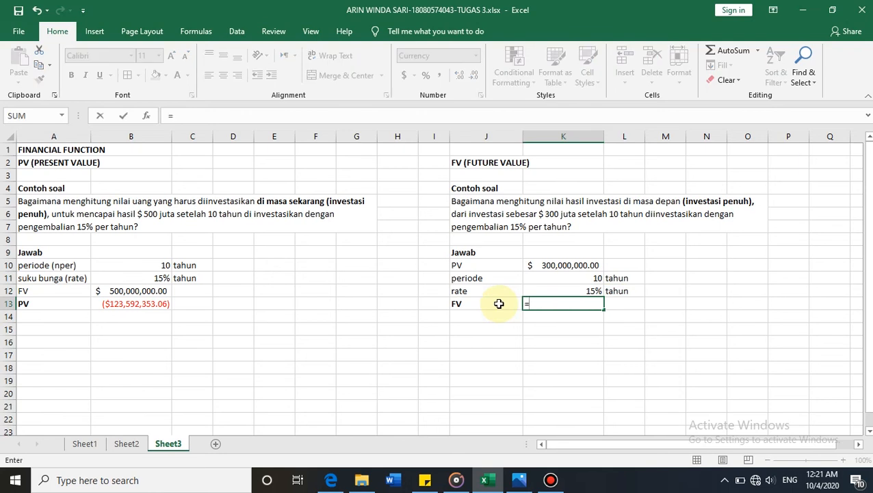
text(fv)
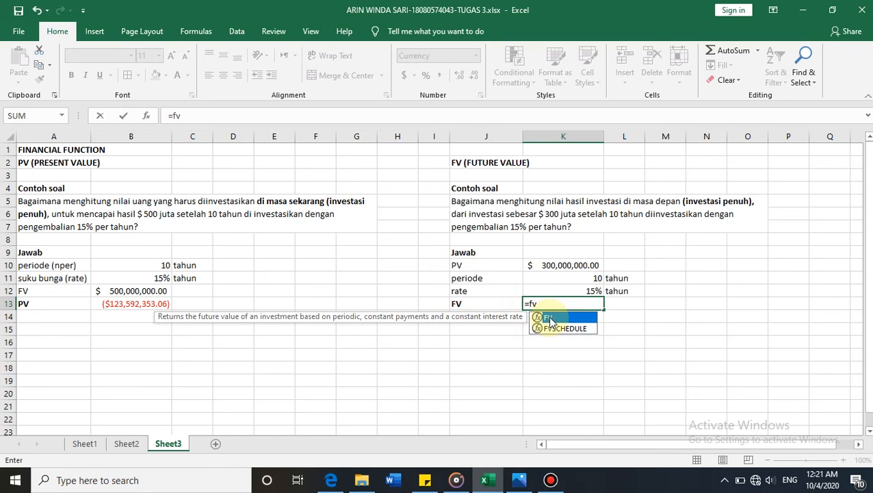
double_click(551, 319)
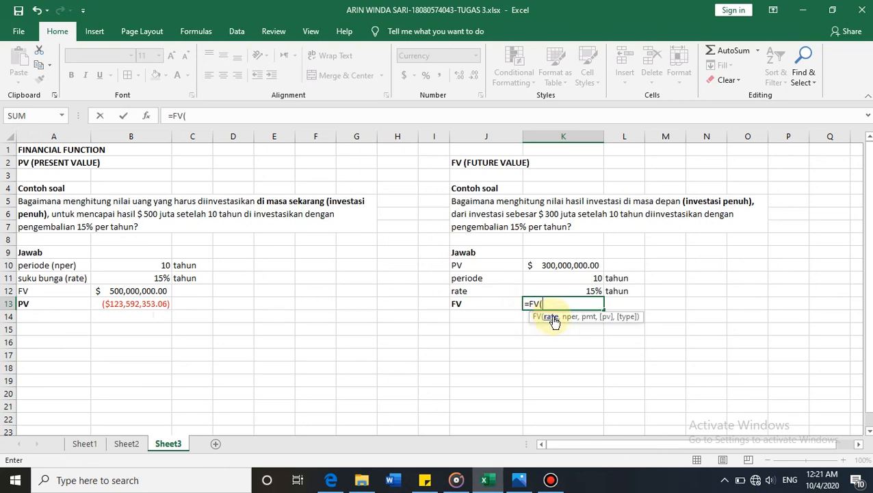
click(573, 290)
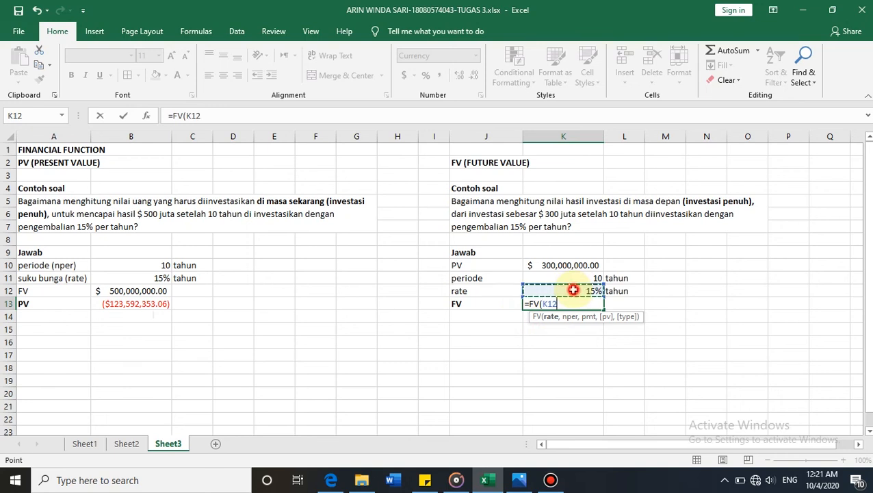
text(,)
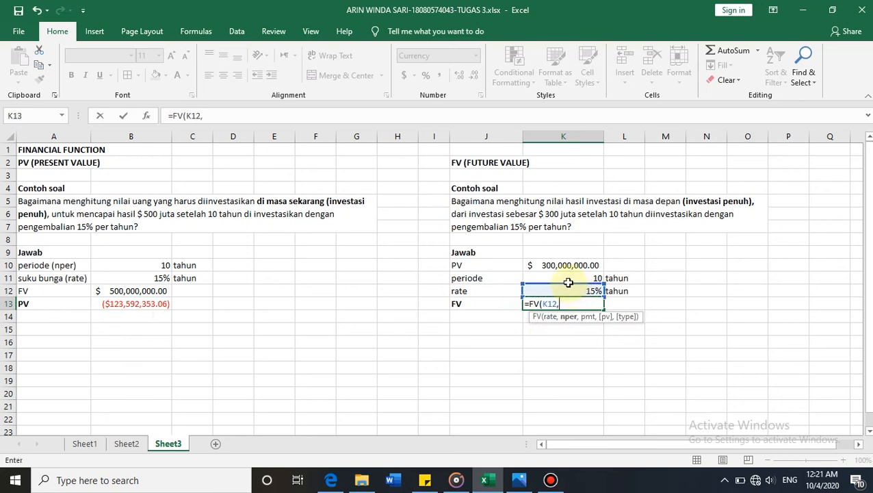
click(561, 277)
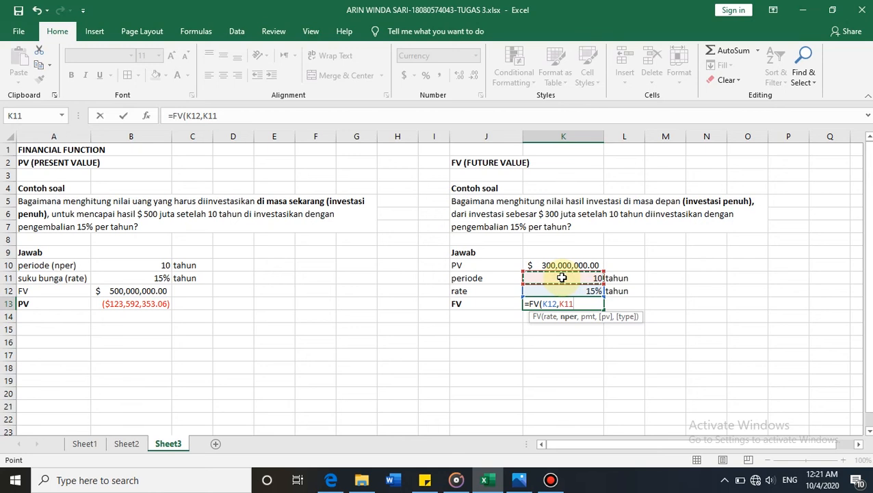
key(BackSpace)
key(BackSpace)
key(BackSpace)
key(BackSpace)
key(BackSpace)
key(BackSpace)
key(BackSpace)
key(BackSpace)
key(BackSpace)
key(BackSpace)
key(BackSpace)
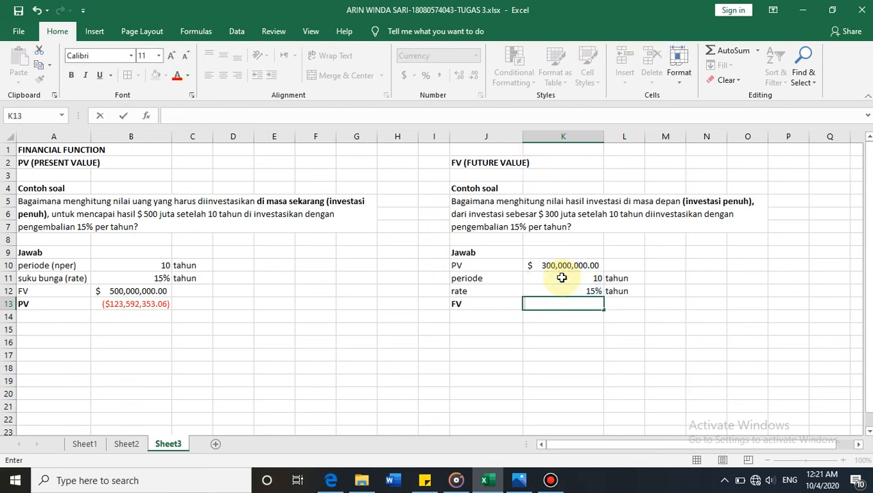
Make the PV amount in K10 negative, as -300000000.
click(547, 267)
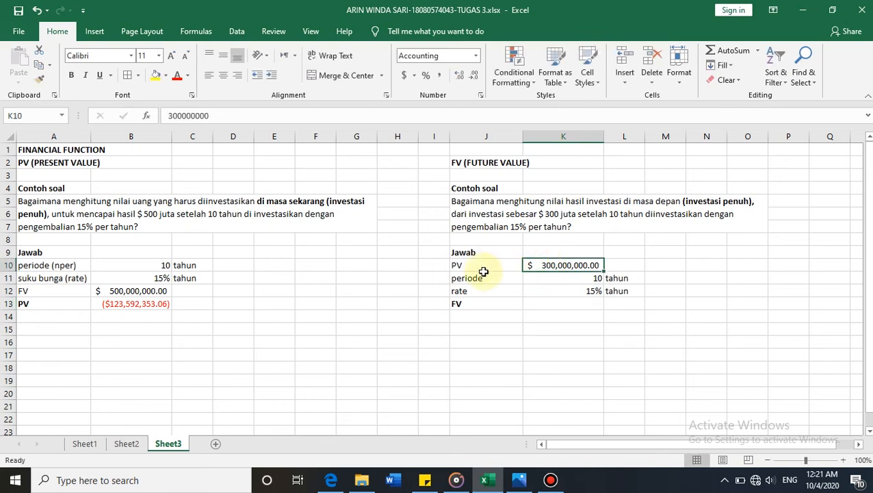
click(170, 115)
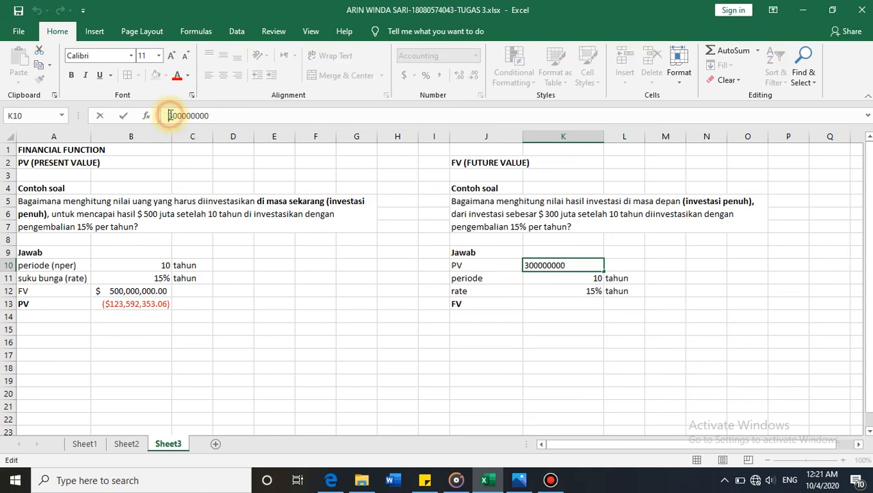
text(-)
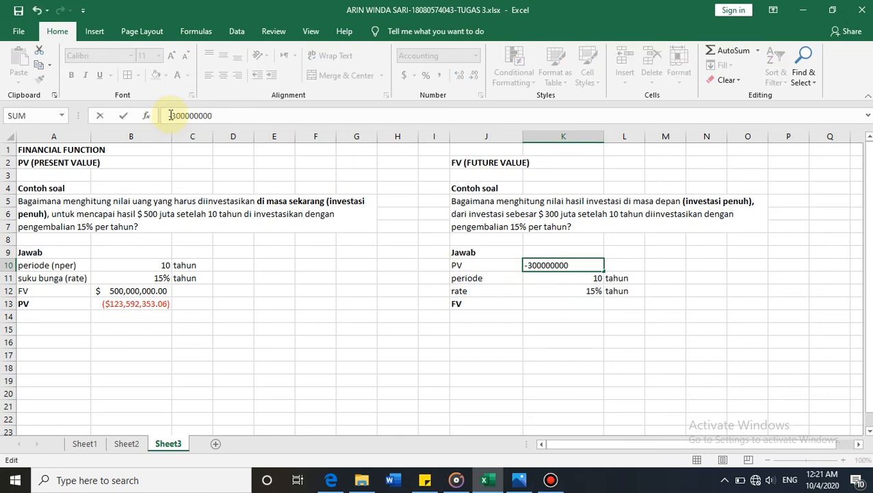
key(Return)
Calculate the future value in K13 with =FV(K12,K11,0,K10,1).
key(Down)
key(Down)
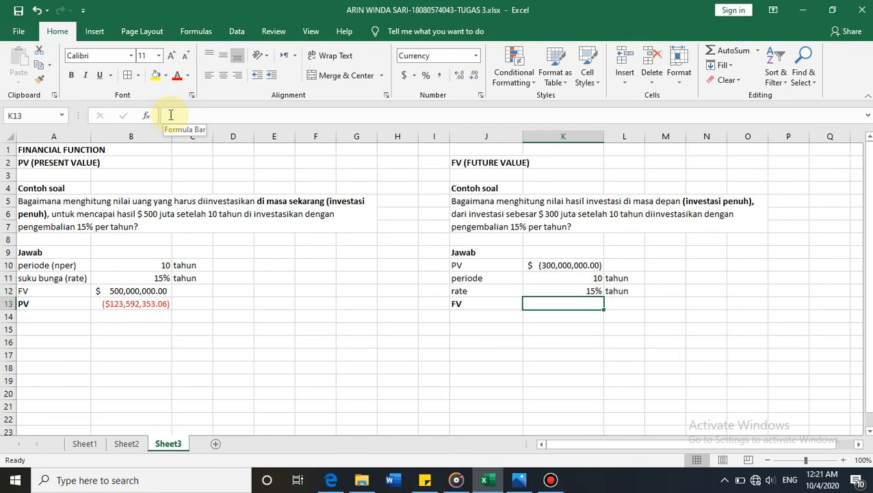
text(=fv)
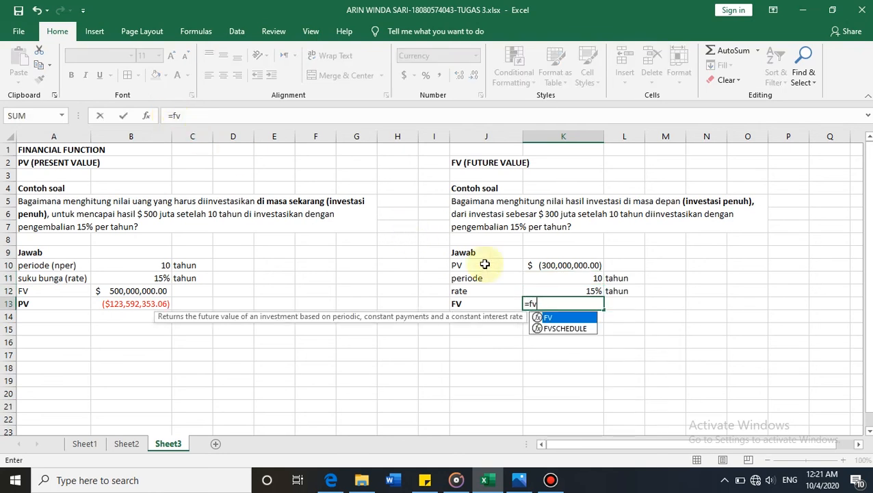
double_click(579, 318)
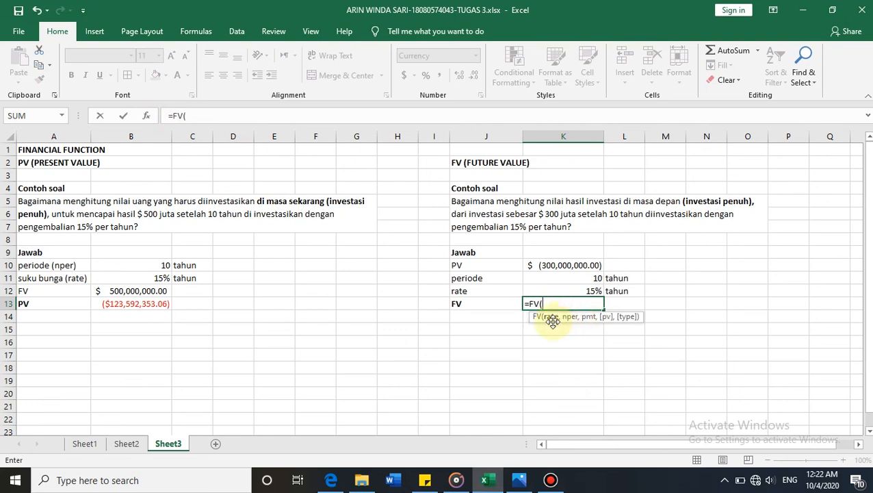
click(586, 291)
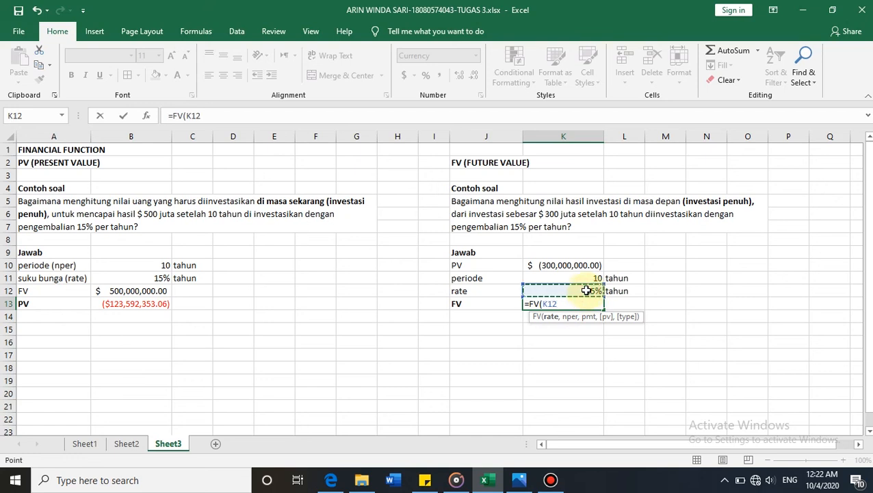
text(,)
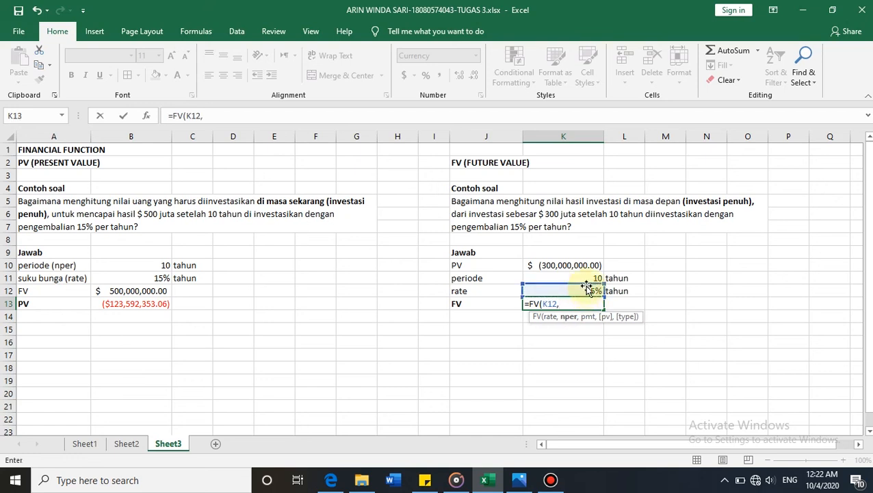
click(588, 277)
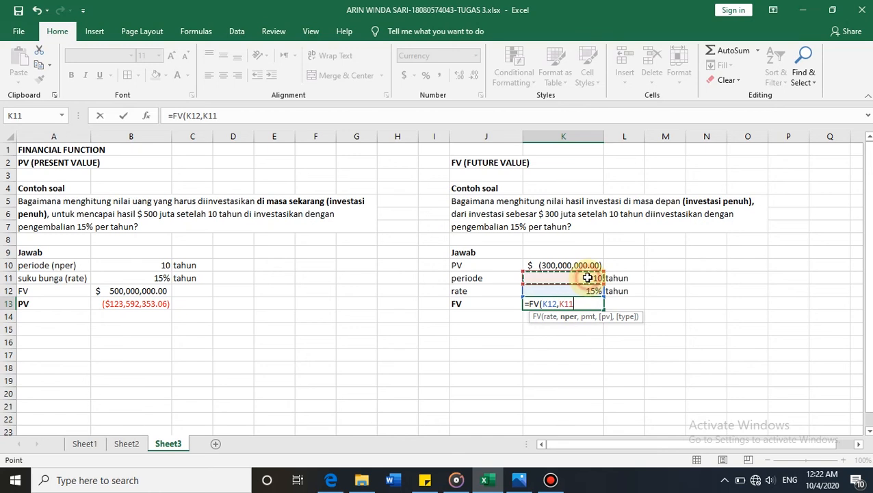
text(,)
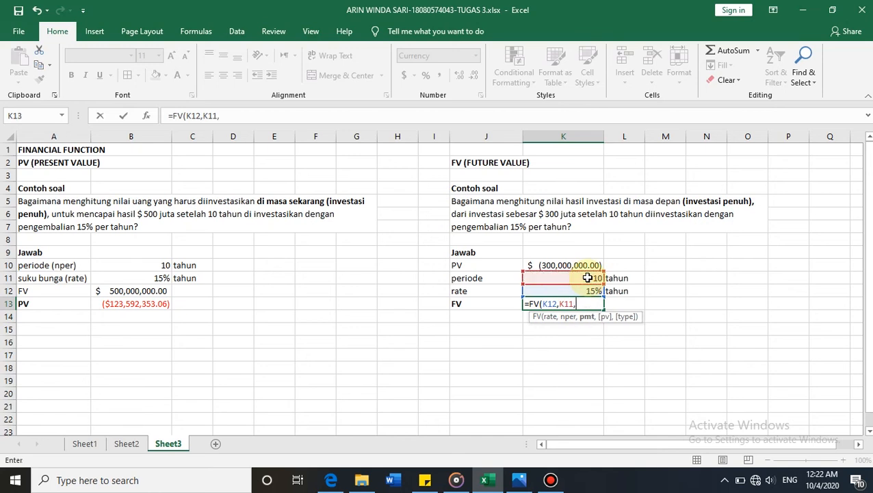
text(0,)
click(582, 265)
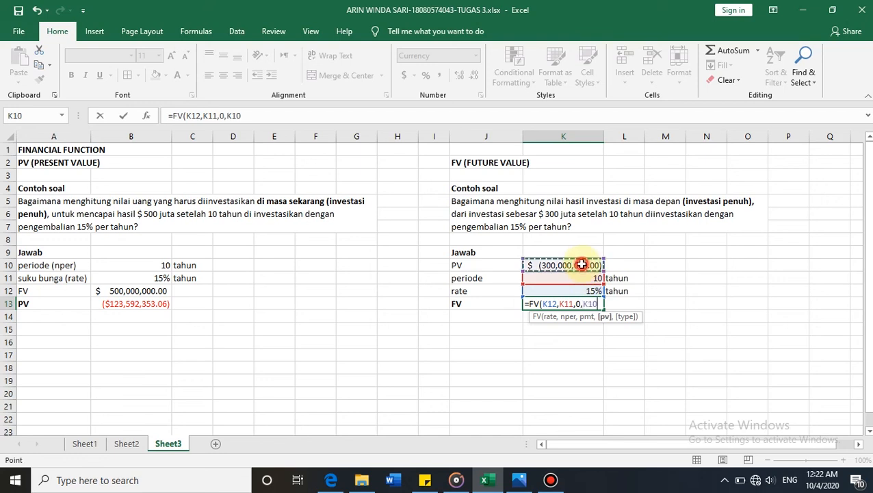
text(,)
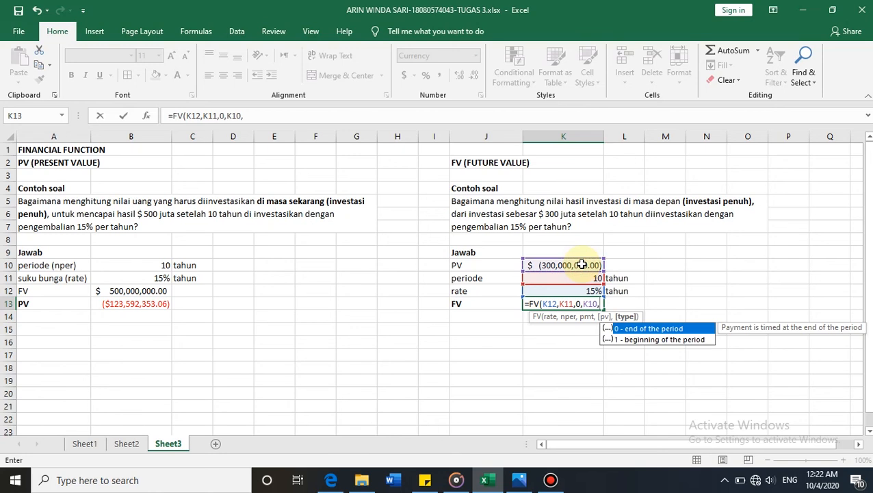
double_click(627, 339)
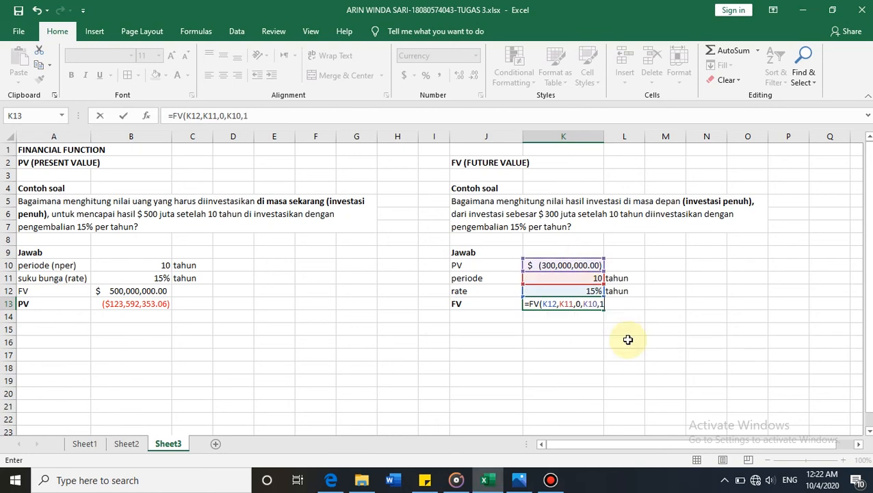
key(Return)
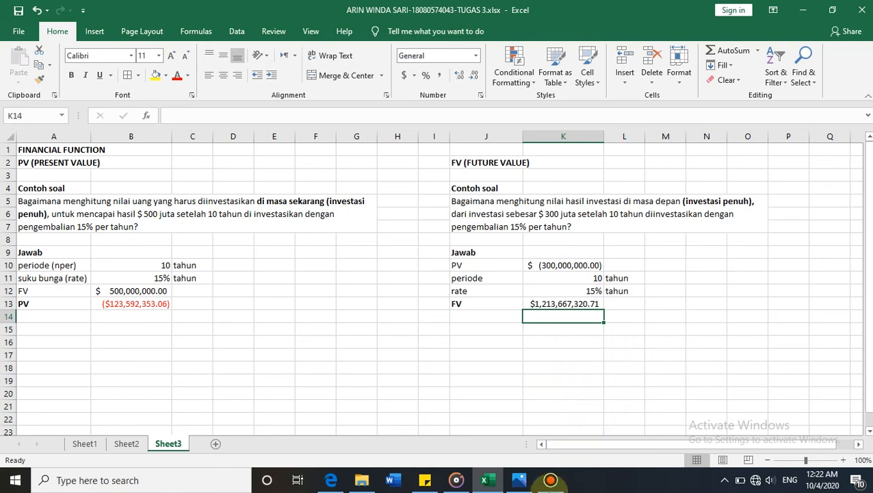
click(550, 480)
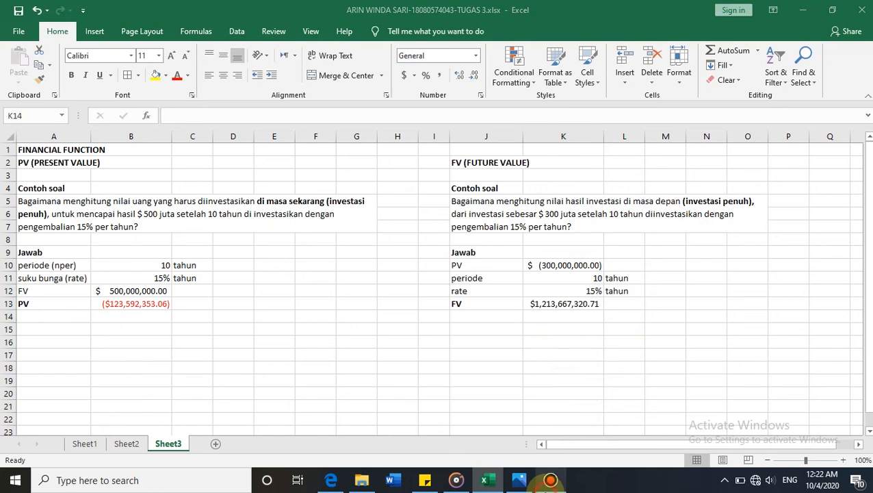